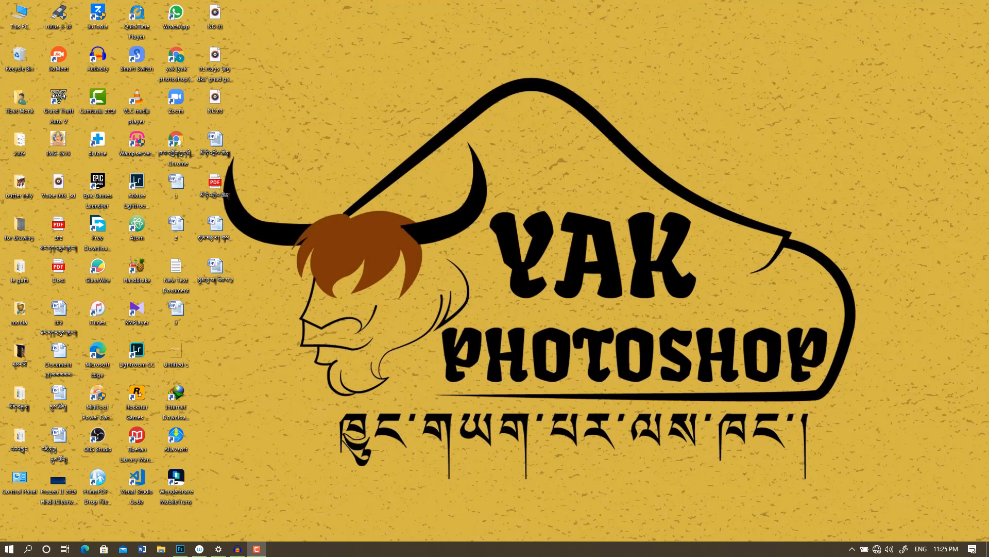
# - Switch to Photoshop and activate the Rectangular Marquee Tool
pyautogui.click(180, 549)
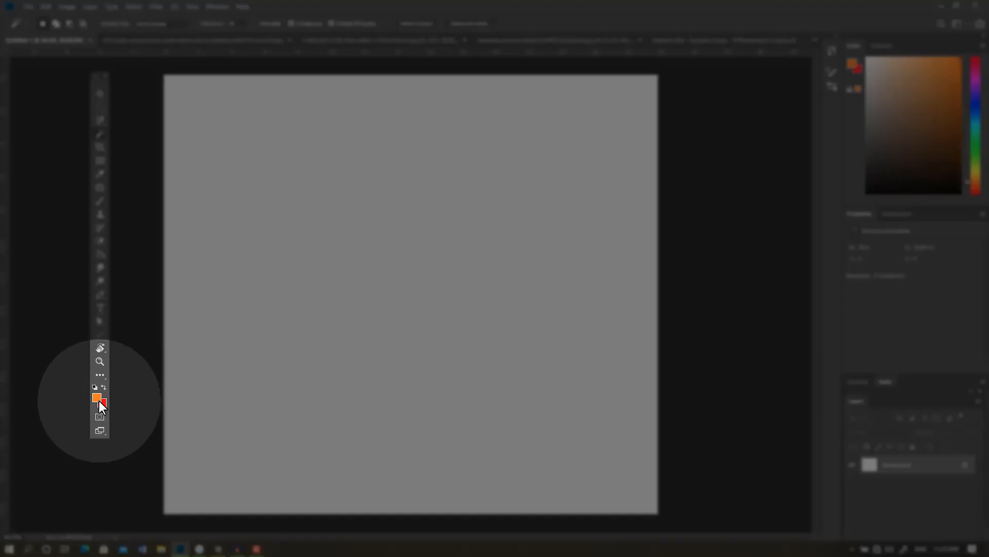
pyautogui.rightClick(100, 107)
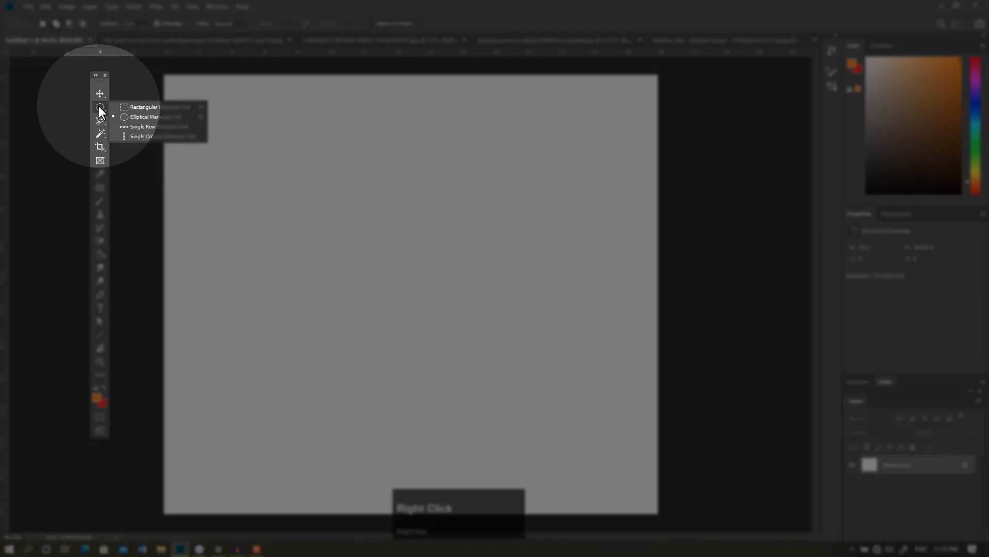
pyautogui.click(128, 107)
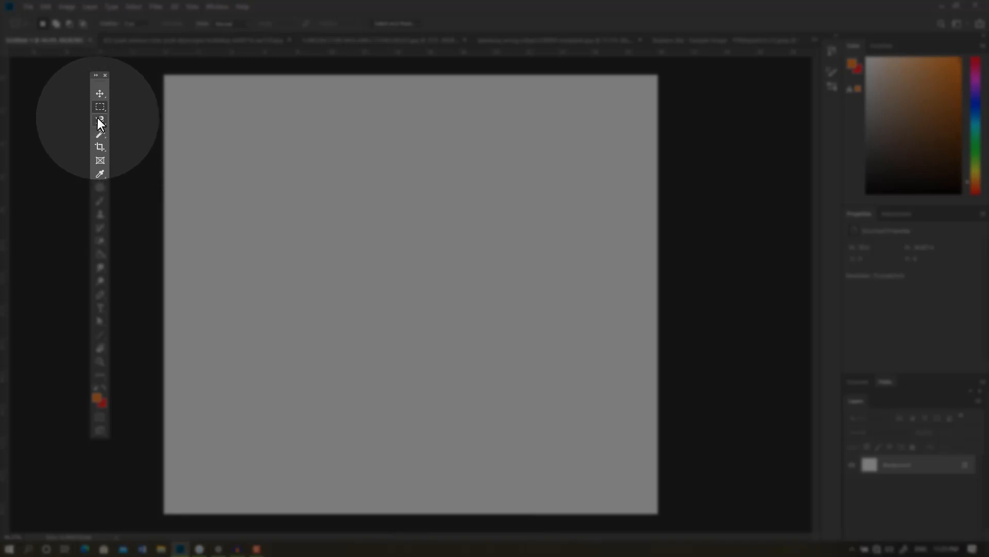
# - Examine the tool variants grouped with the marquee, lasso and Magic Wand tools
pyautogui.rightClick(101, 121)
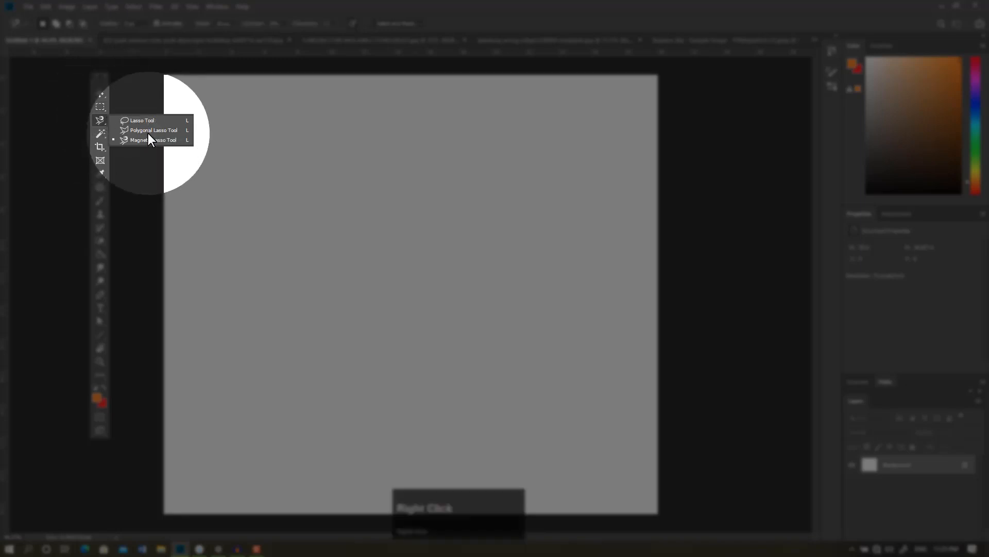
pyautogui.rightClick(99, 130)
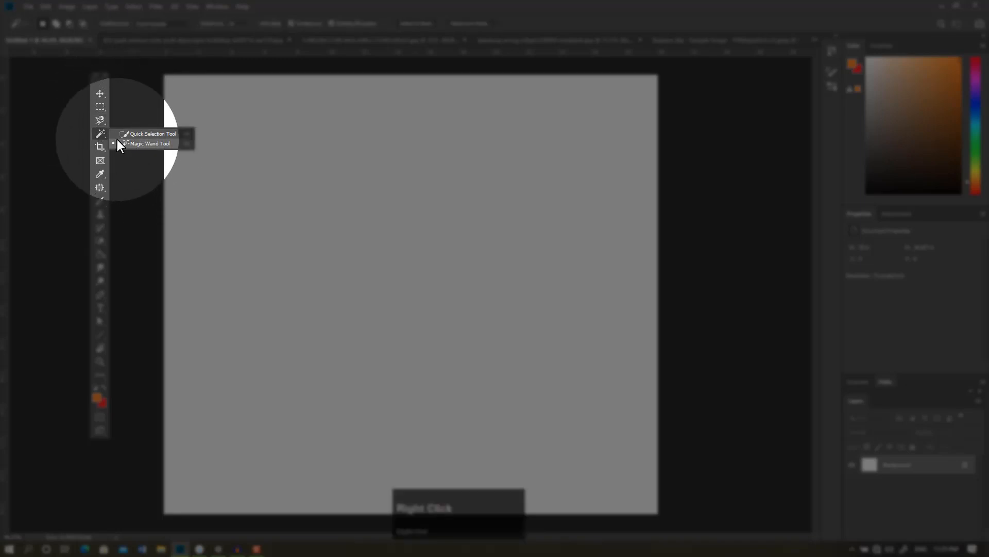
pyautogui.click(101, 106)
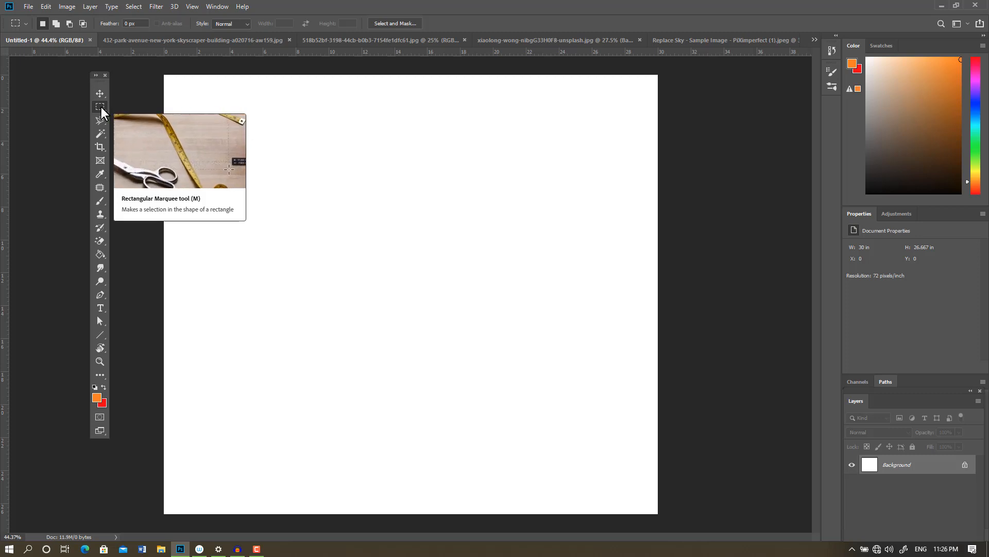
pyautogui.rightClick(101, 106)
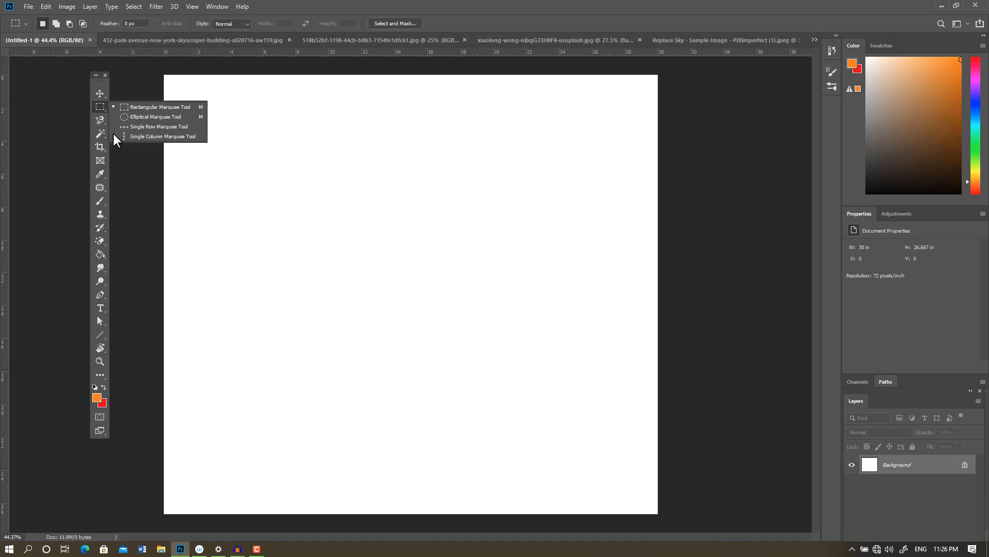
pyautogui.click(100, 122)
pyautogui.rightClick(100, 122)
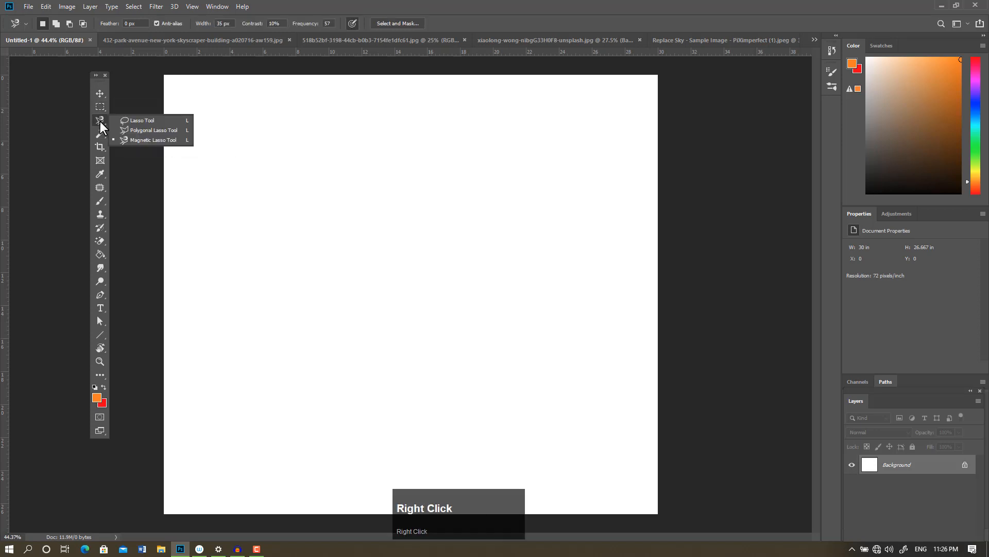
pyautogui.click(100, 122)
pyautogui.click(101, 107)
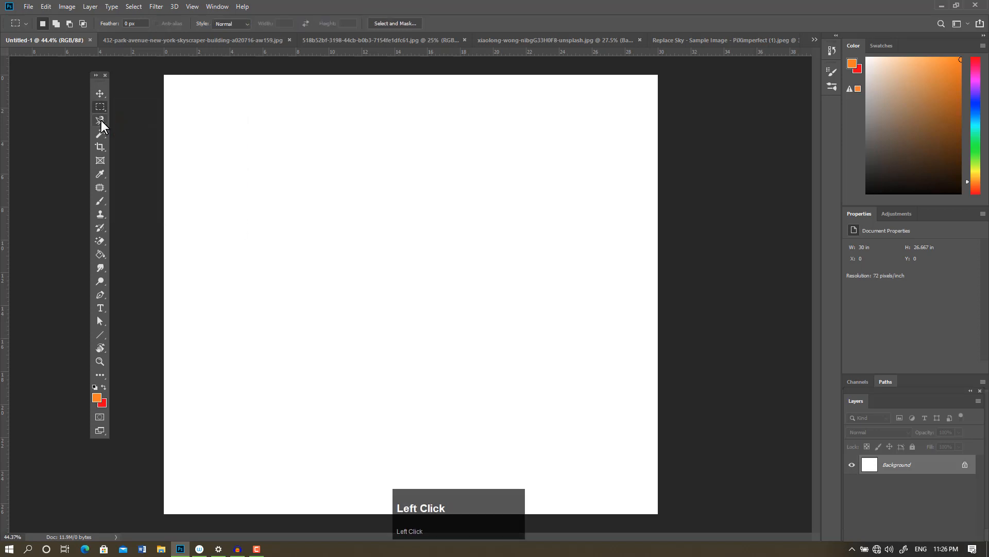
pyautogui.rightClick(101, 121)
pyautogui.click(103, 110)
pyautogui.click(100, 121)
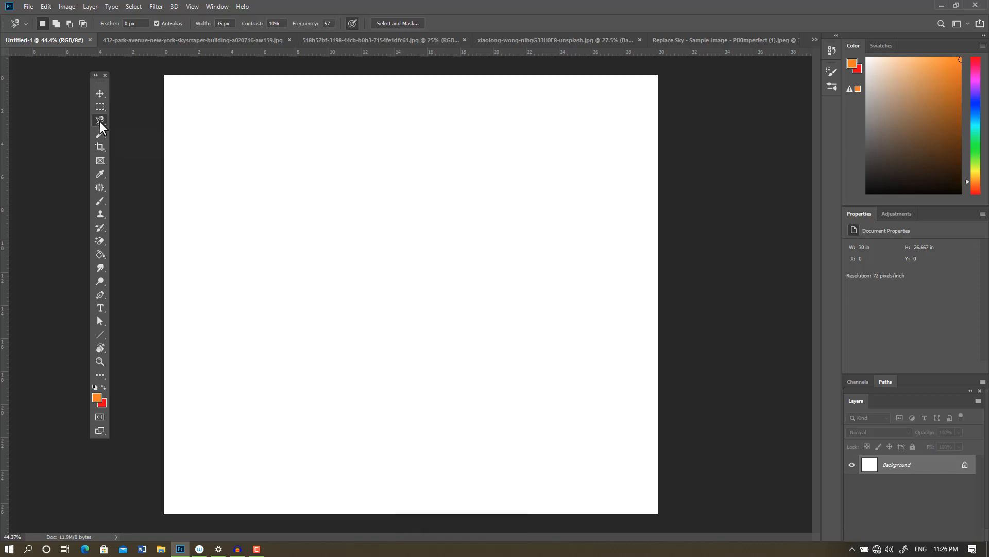
# - Draw a freehand Lasso Tool selection on the blank canvas, extending it with several added areas, and clear it
pyautogui.rightClick(100, 121)
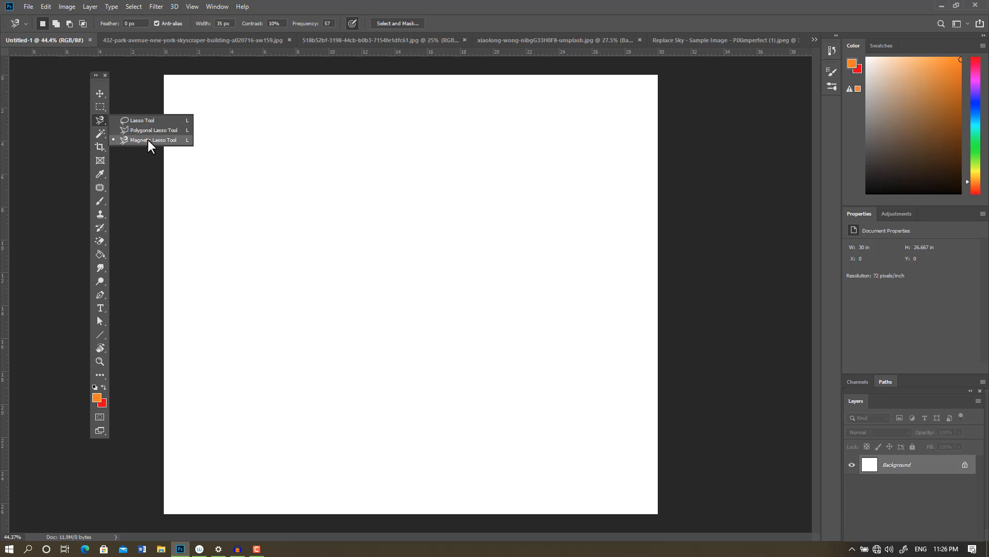
pyautogui.click(128, 122)
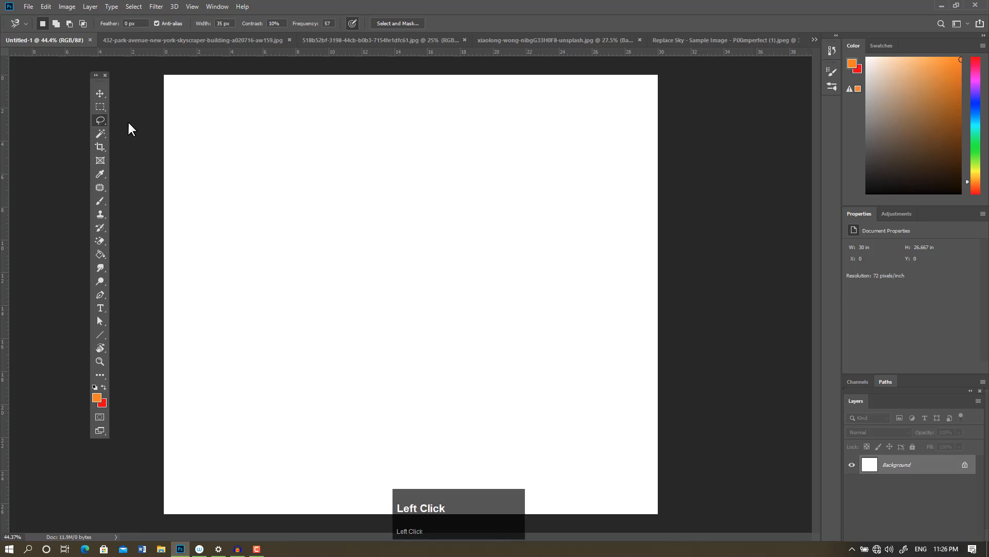
pyautogui.moveTo(266, 261)
pyautogui.mouseDown()
pyautogui.moveTo(378, 148)
pyautogui.moveTo(427, 215)
pyautogui.moveTo(373, 288)
pyautogui.moveTo(311, 276)
pyautogui.mouseUp()
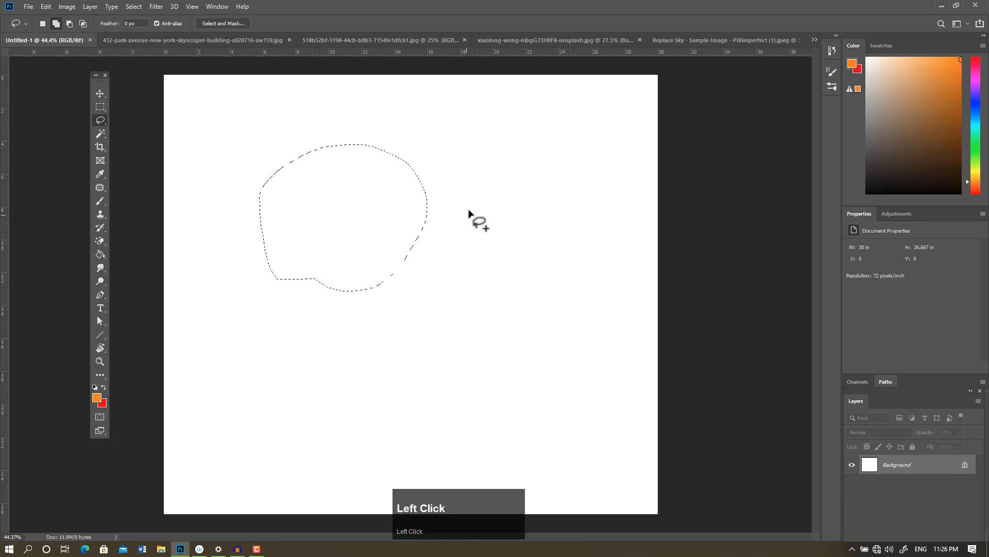
pyautogui.moveTo(478, 150)
pyautogui.mouseDown()
pyautogui.moveTo(377, 252)
pyautogui.moveTo(479, 150)
pyautogui.moveTo(451, 156)
pyautogui.mouseUp()
pyautogui.moveTo(383, 144)
pyautogui.mouseDown()
pyautogui.moveTo(472, 124)
pyautogui.moveTo(370, 215)
pyautogui.moveTo(406, 110)
pyautogui.moveTo(396, 166)
pyautogui.mouseUp()
pyautogui.moveTo(369, 109)
pyautogui.mouseDown()
pyautogui.moveTo(416, 111)
pyautogui.moveTo(352, 107)
pyautogui.mouseUp()
pyautogui.moveTo(240, 174)
pyautogui.mouseDown()
pyautogui.moveTo(341, 207)
pyautogui.moveTo(281, 297)
pyautogui.moveTo(232, 193)
pyautogui.moveTo(252, 161)
pyautogui.moveTo(288, 156)
pyautogui.mouseUp()
pyautogui.moveTo(429, 278)
pyautogui.mouseDown()
pyautogui.moveTo(486, 203)
pyautogui.moveTo(517, 304)
pyautogui.moveTo(374, 267)
pyautogui.moveTo(353, 225)
pyautogui.moveTo(439, 279)
pyautogui.moveTo(347, 298)
pyautogui.moveTo(333, 290)
pyautogui.mouseUp()
pyautogui.click(336, 293)
# - Outline a closed, straight-sided, hook-shaped selection on the blank canvas with the Polygonal Lasso Tool and deselect it
pyautogui.rightClick(104, 122)
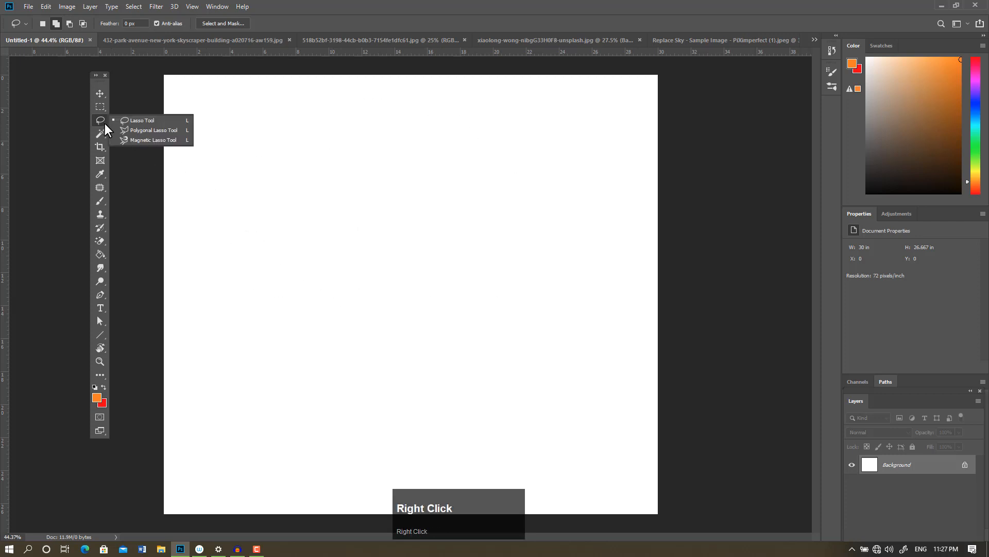
pyautogui.click(153, 132)
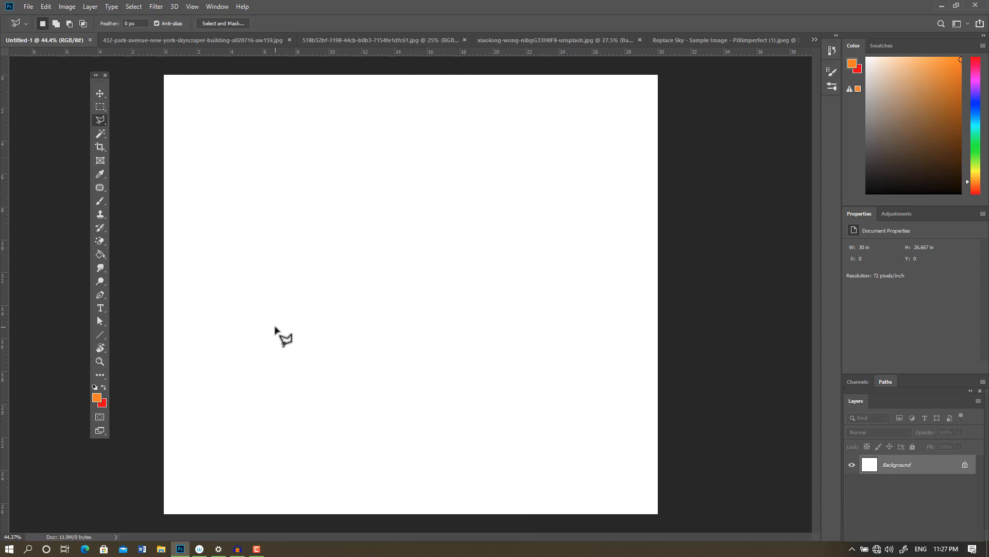
pyautogui.click(216, 392)
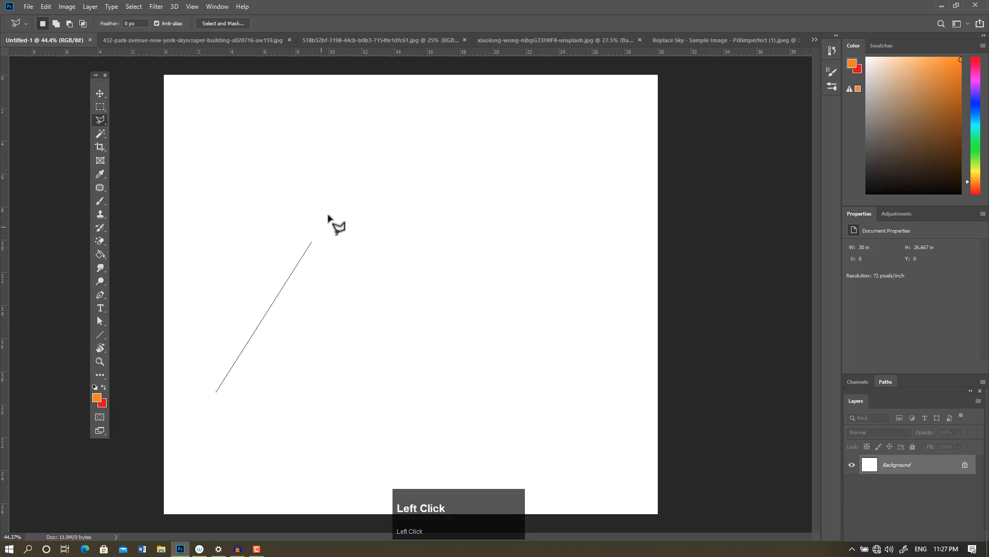
pyautogui.click(480, 242)
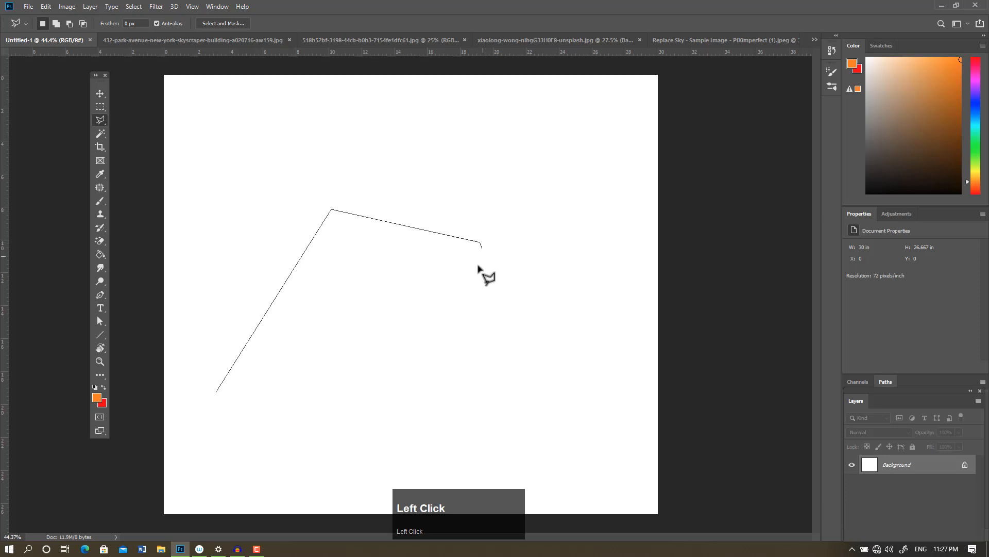
pyautogui.click(372, 378)
pyautogui.click(499, 344)
pyautogui.click(581, 225)
pyautogui.click(540, 173)
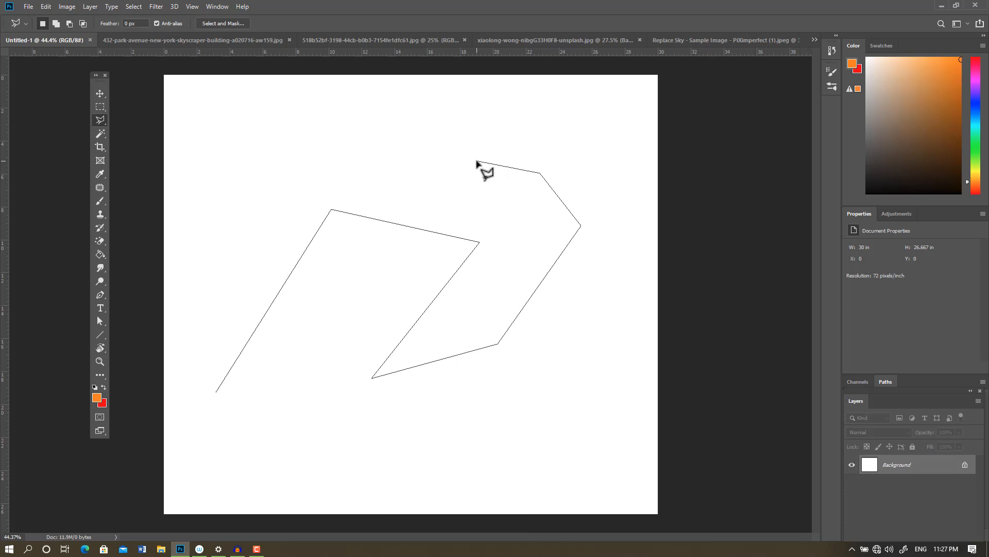
pyautogui.click(478, 161)
pyautogui.click(321, 166)
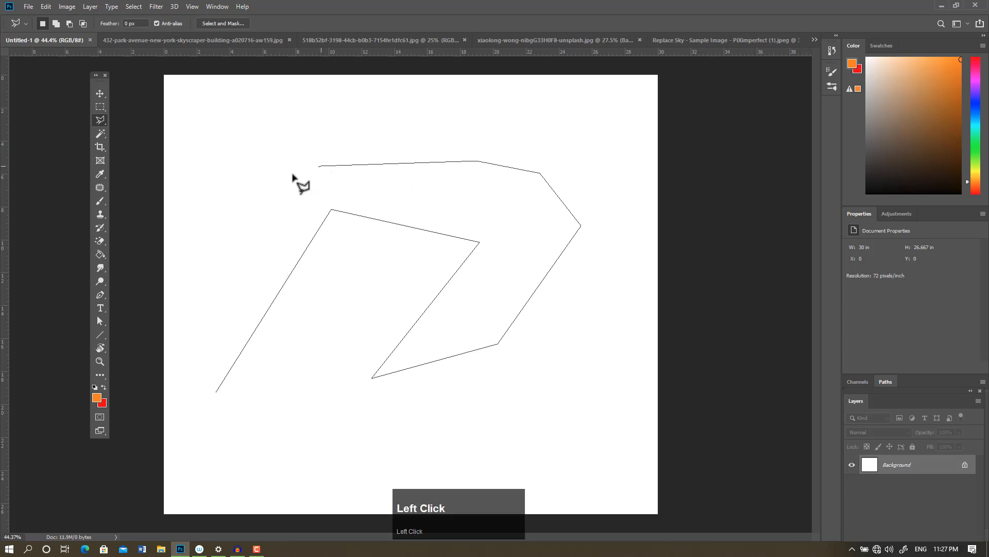
pyautogui.click(281, 182)
pyautogui.click(223, 316)
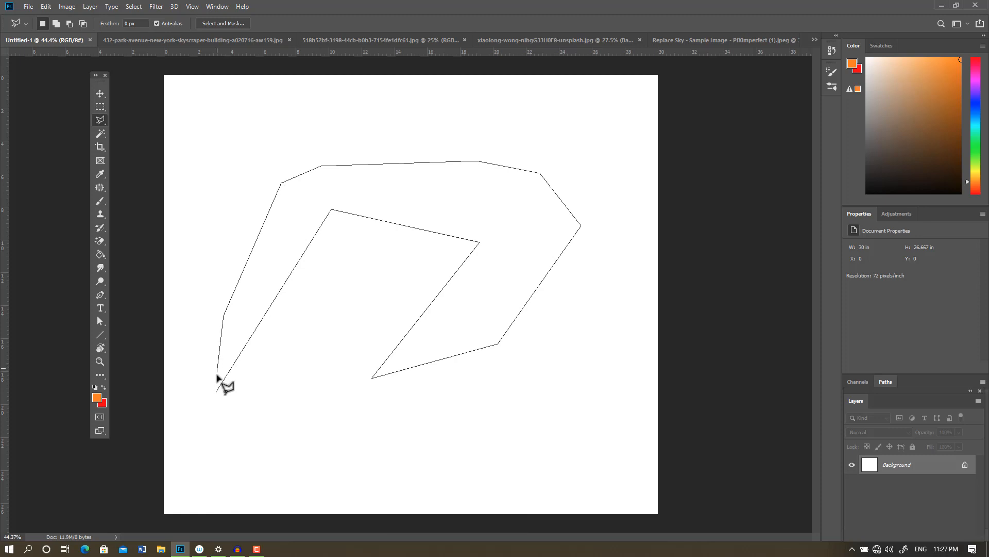
pyautogui.press('BackSpace')
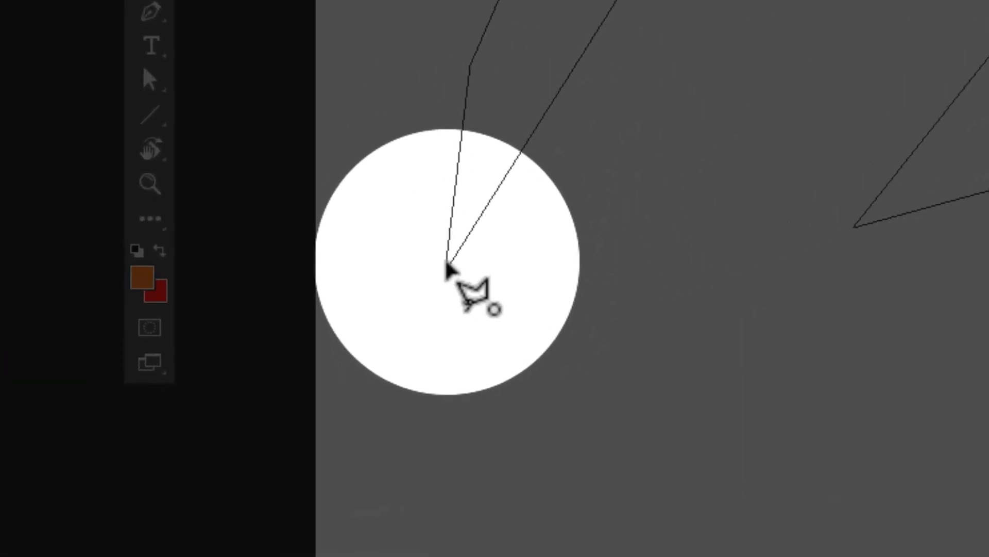
pyautogui.click(446, 266)
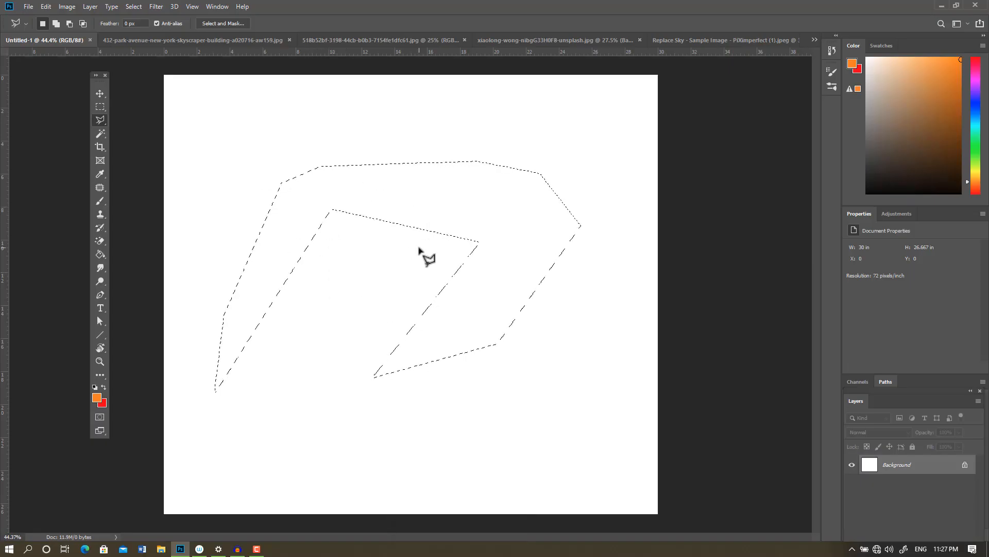
pyautogui.hotkey('ctrl', 'd')
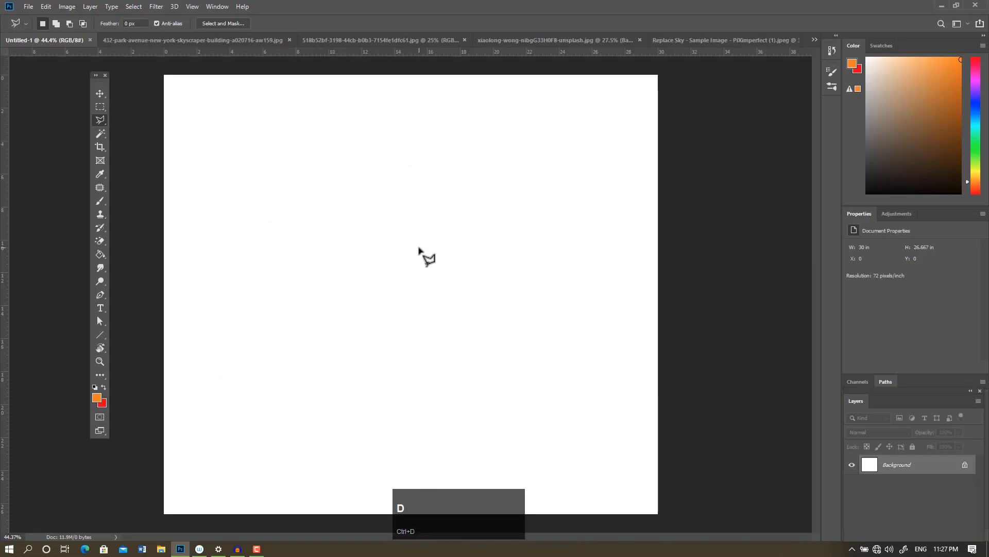
# - In the 432-park-avenue skyscraper image, select the tallest tower with a closed Polygonal Lasso outline along its edges
pyautogui.click(178, 40)
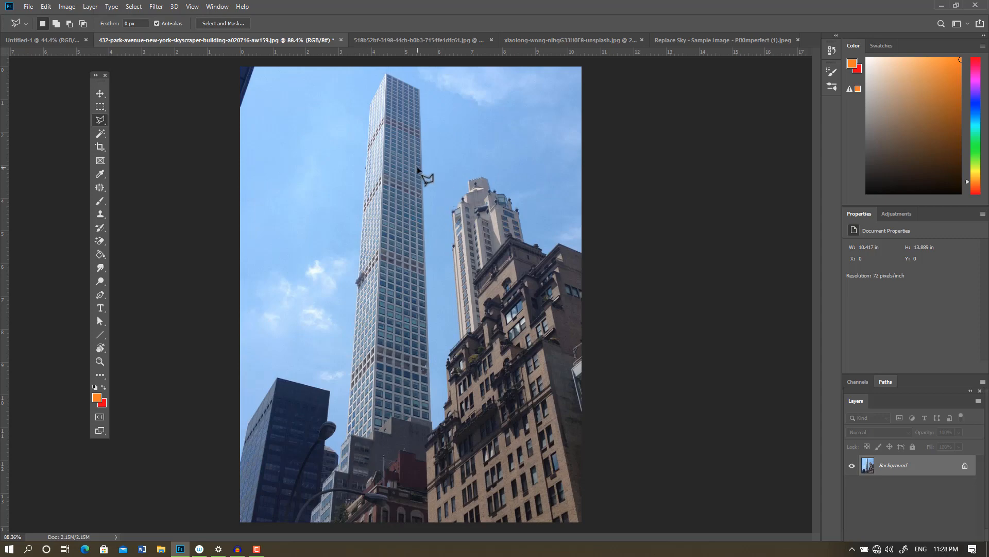
pyautogui.click(340, 446)
pyautogui.click(346, 441)
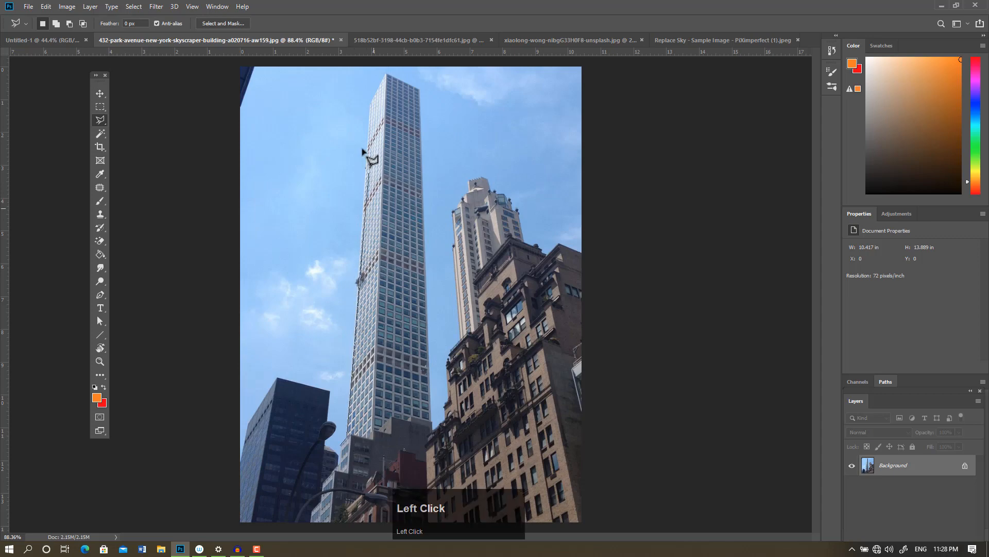
pyautogui.click(370, 102)
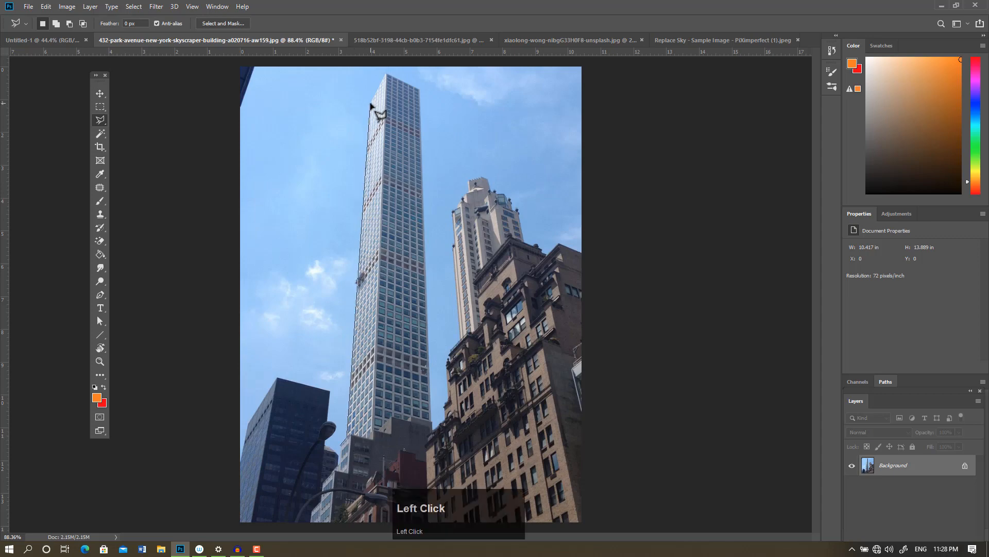
pyautogui.click(387, 74)
pyautogui.click(421, 91)
pyautogui.click(432, 423)
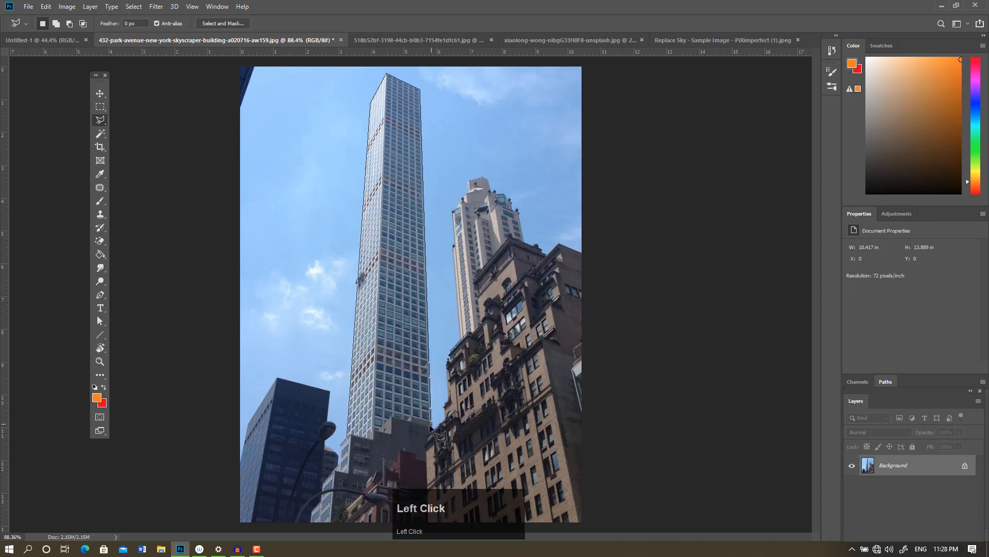
pyautogui.click(370, 452)
pyautogui.click(340, 447)
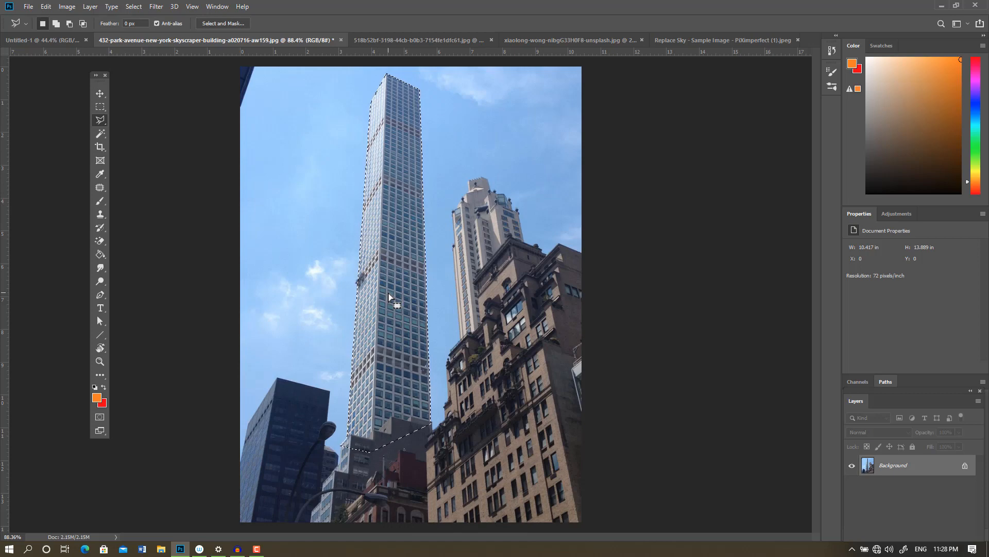
# - Copy the selected tower onto its own layer and check the cutout by temporarily hiding the Background layer
pyautogui.hotkey('ctrl', 'j')
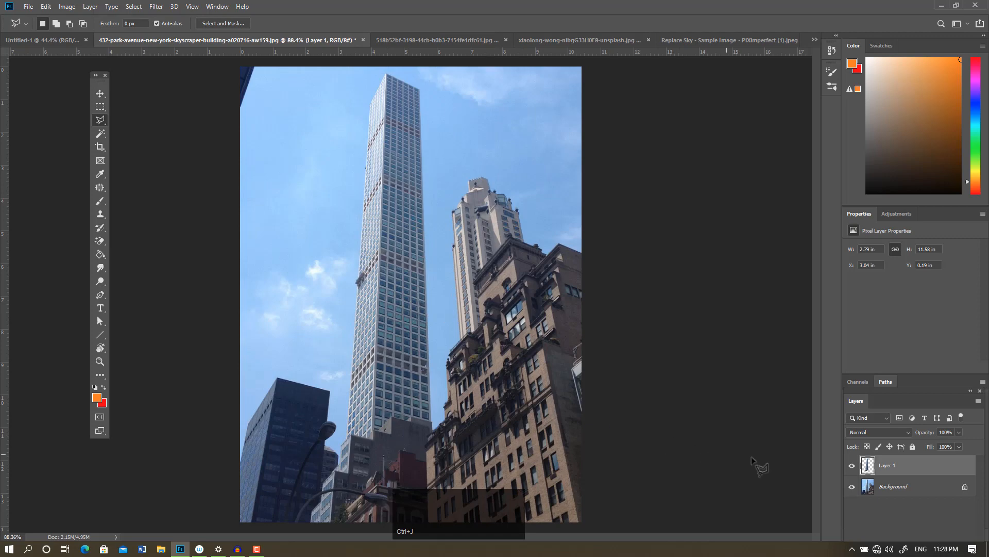
pyautogui.click(851, 487)
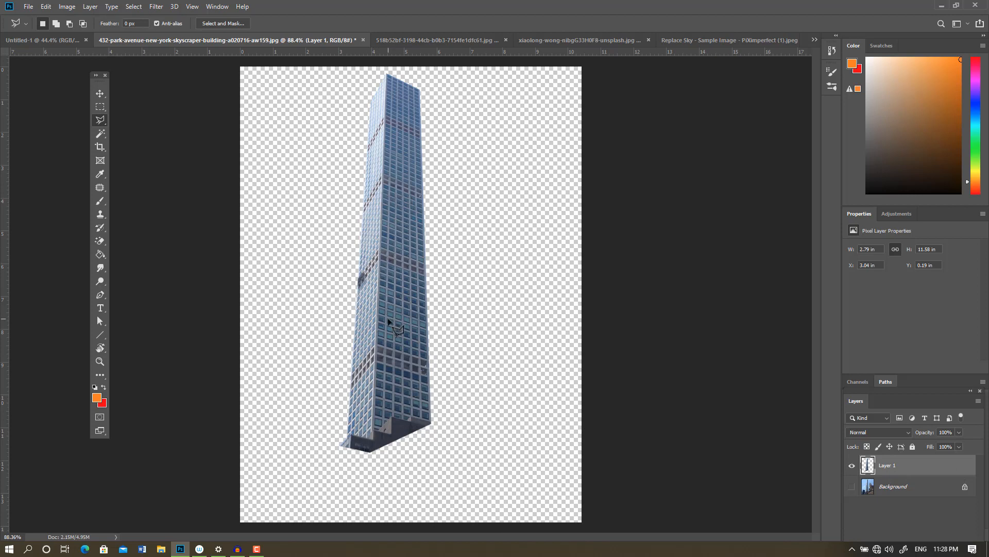
pyautogui.click(852, 487)
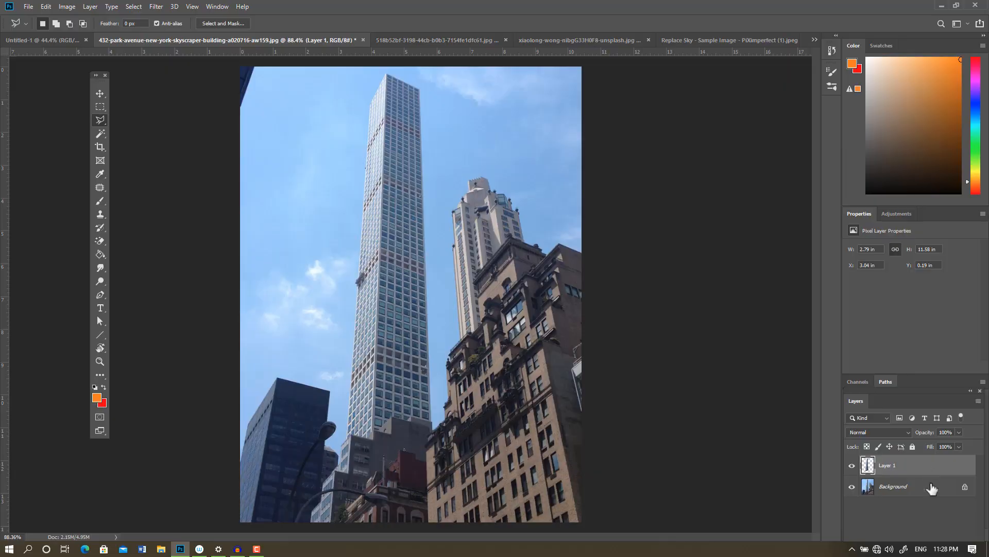
# - Float the Layers panel beside the image and delete the copied tower layer
pyautogui.moveTo(859, 399); pyautogui.dragTo(654, 240)
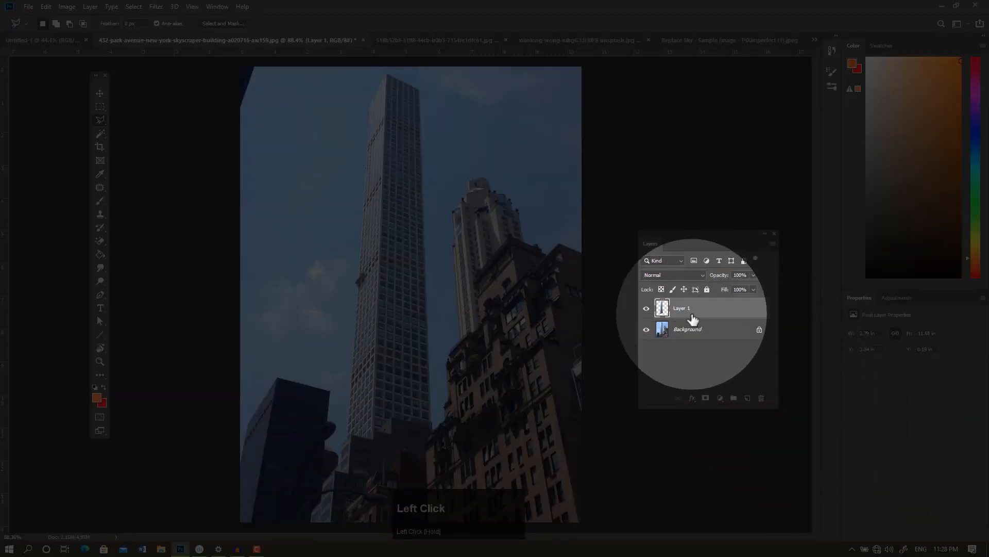
pyautogui.moveTo(691, 311); pyautogui.dragTo(762, 398)
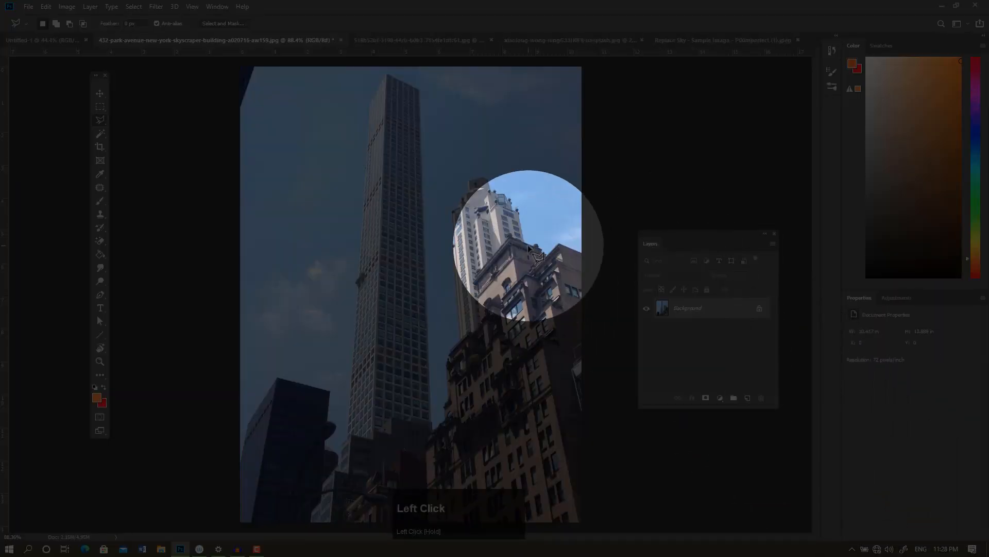
# - Switch to the blank Untitled-1 canvas and activate the Magnetic Lasso Tool
pyautogui.click(54, 42)
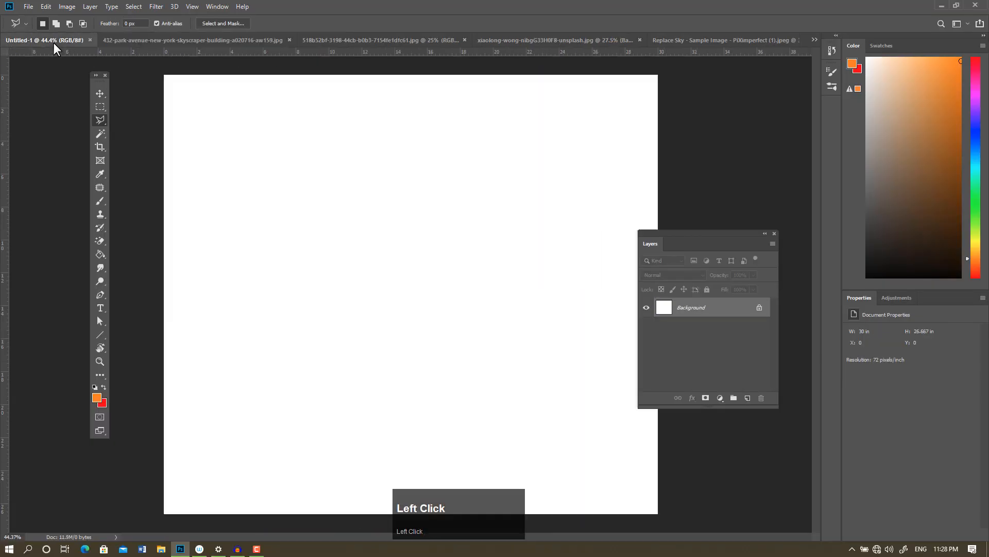
pyautogui.rightClick(101, 120)
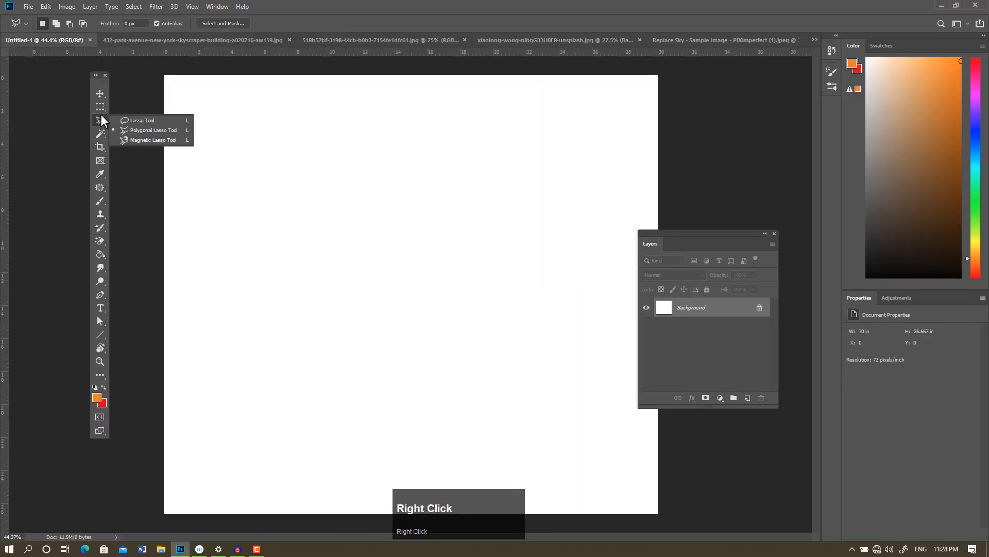
pyautogui.click(154, 140)
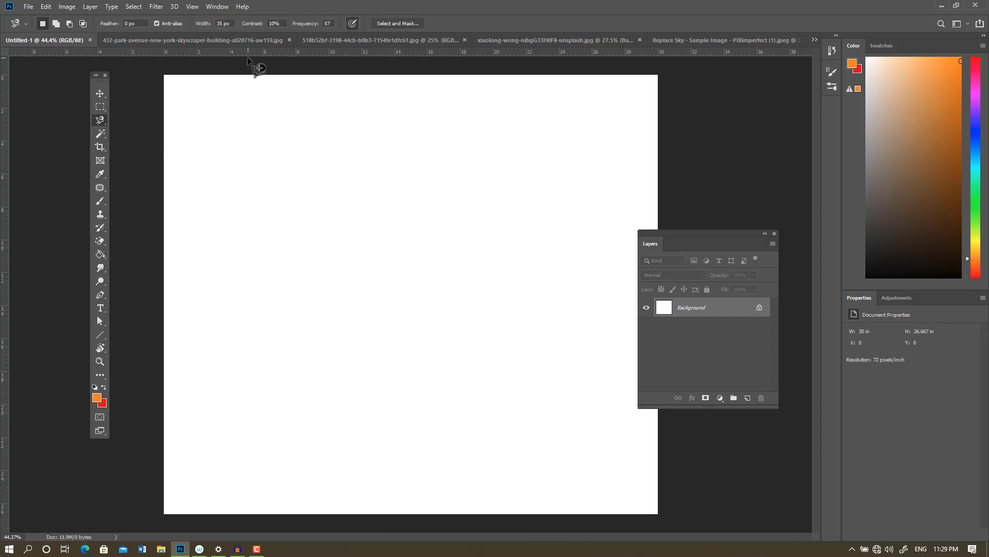
# - Clear the sky selection in the red house image and switch to the xiaolong-wong oranges photo
pyautogui.click(243, 41)
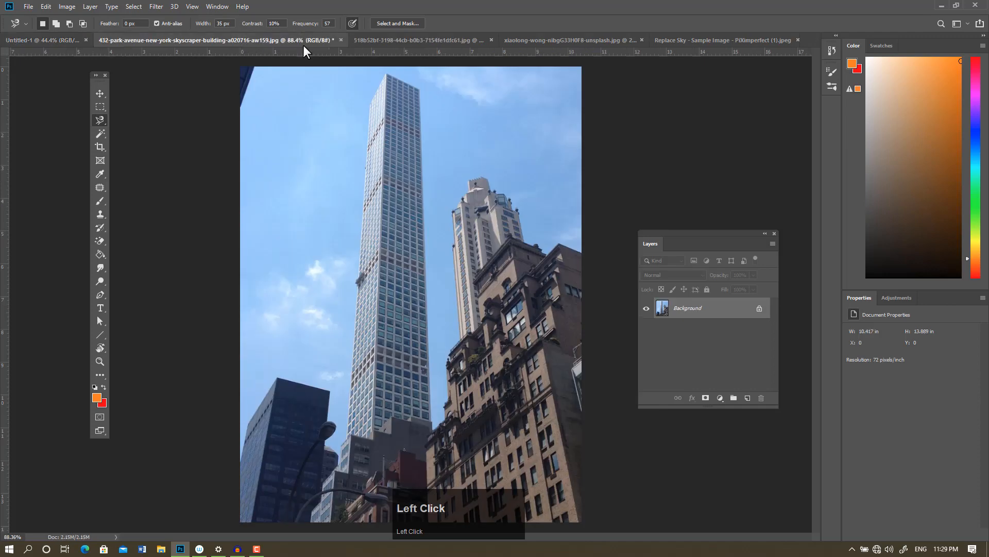
pyautogui.click(391, 42)
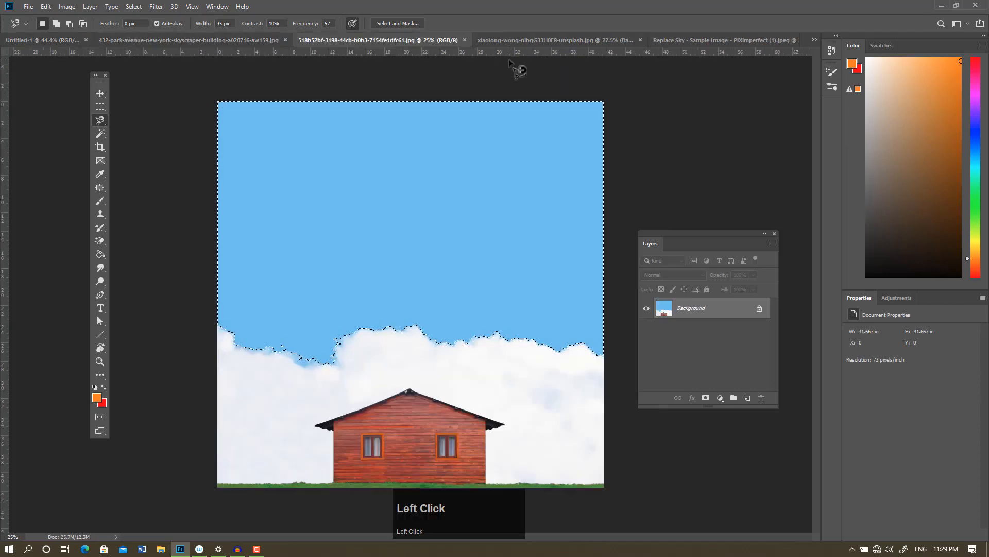
pyautogui.click(516, 41)
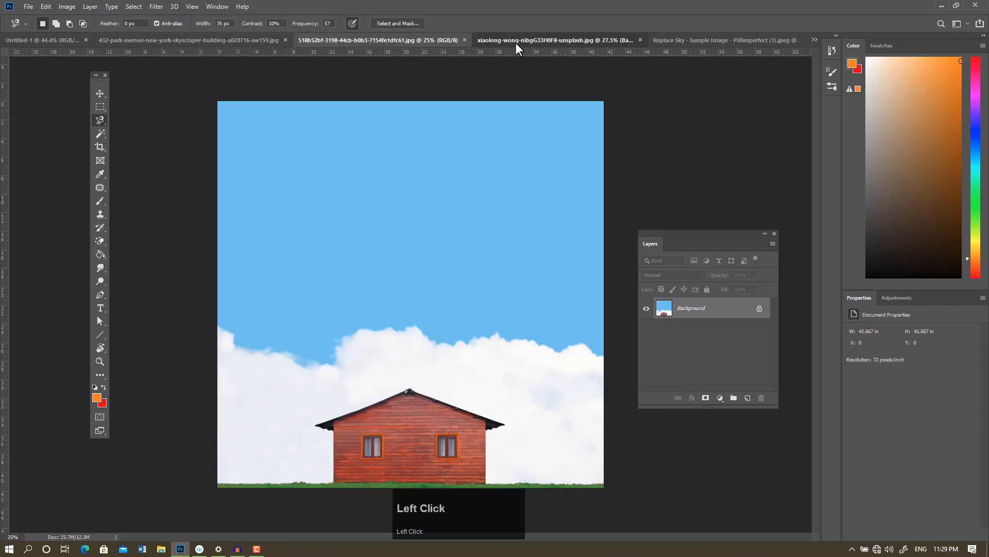
pyautogui.hotkey('ctrl', 'd')
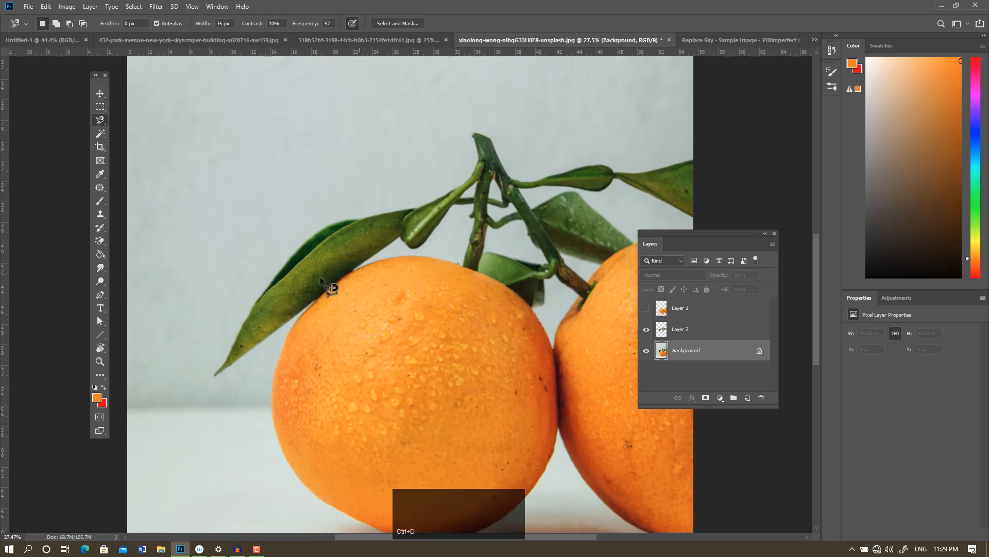
# - Select the whole front orange with a closed Magnetic Lasso outline traced along its edge
pyautogui.scroll(-2, 206, 284)
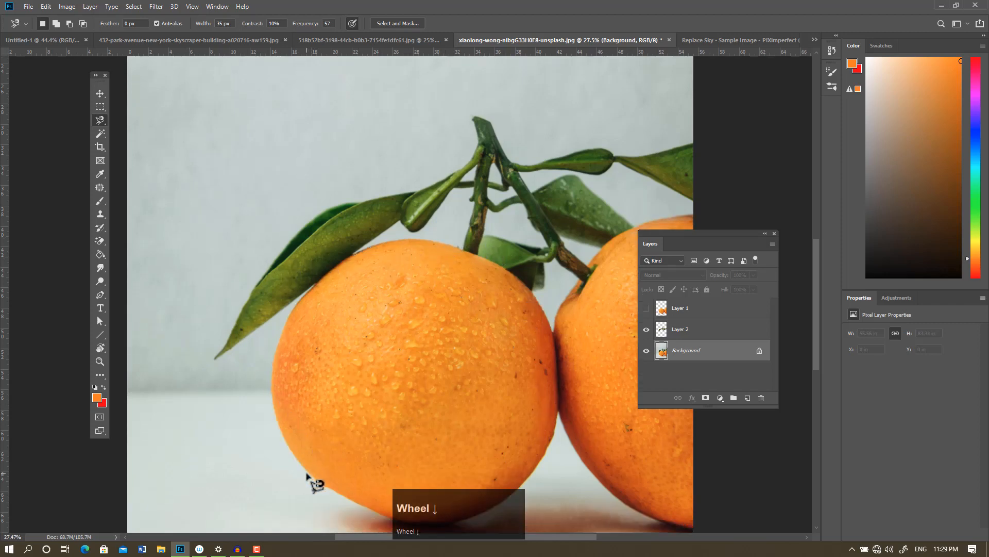
pyautogui.moveTo(307, 470)
pyautogui.mouseDown()
pyautogui.moveTo(276, 431)
pyautogui.moveTo(274, 366)
pyautogui.moveTo(292, 308)
pyautogui.moveTo(354, 257)
pyautogui.moveTo(404, 242)
pyautogui.moveTo(437, 246)
pyautogui.moveTo(479, 262)
pyautogui.moveTo(541, 308)
pyautogui.moveTo(556, 351)
pyautogui.moveTo(556, 421)
pyautogui.moveTo(546, 453)
pyautogui.moveTo(500, 501)
pyautogui.moveTo(414, 530)
pyautogui.moveTo(305, 470)
pyautogui.mouseUp()
pyautogui.click(305, 469)
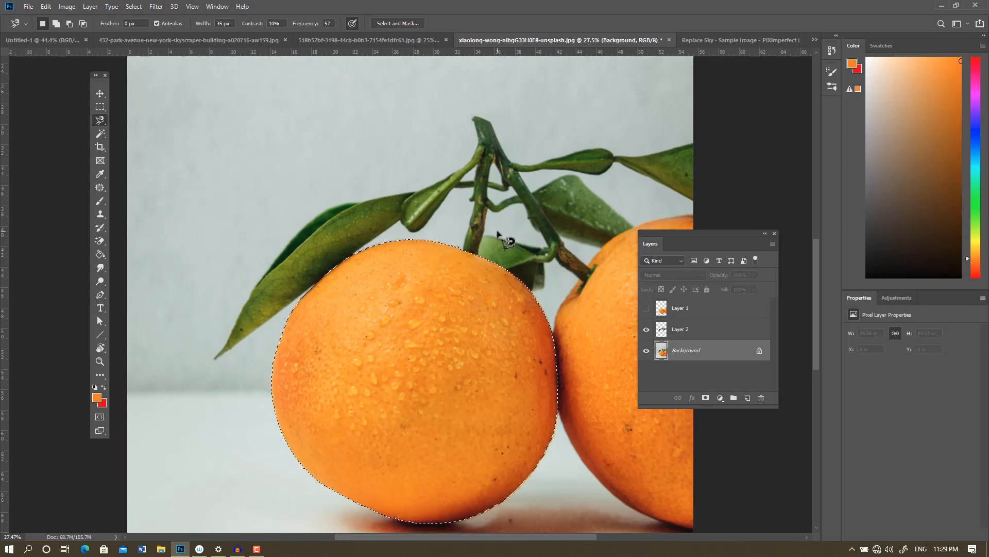
# - Copy the selected orange onto its own layer and delete the old Layer 2 and Layer 1
pyautogui.hotkey('ctrl', 'j')
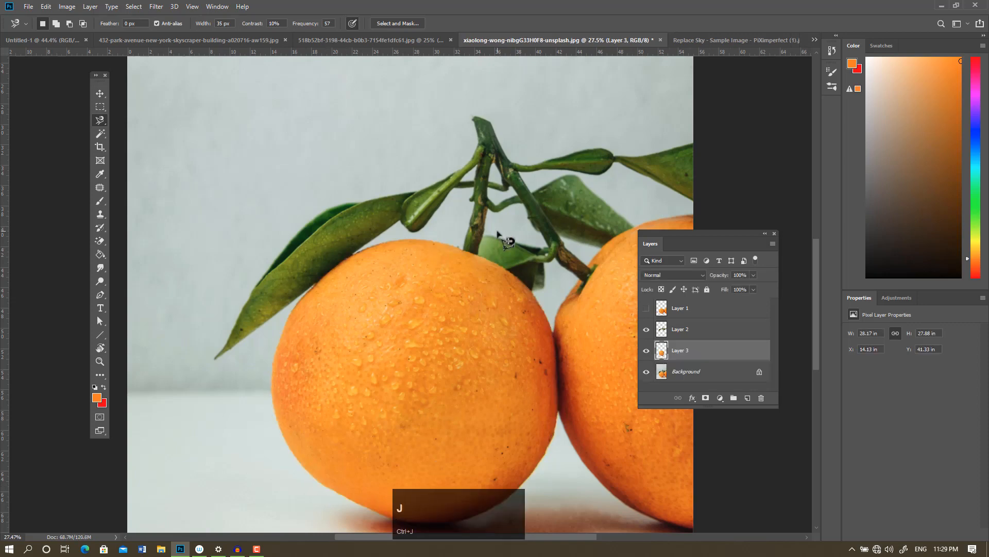
pyautogui.click(702, 332)
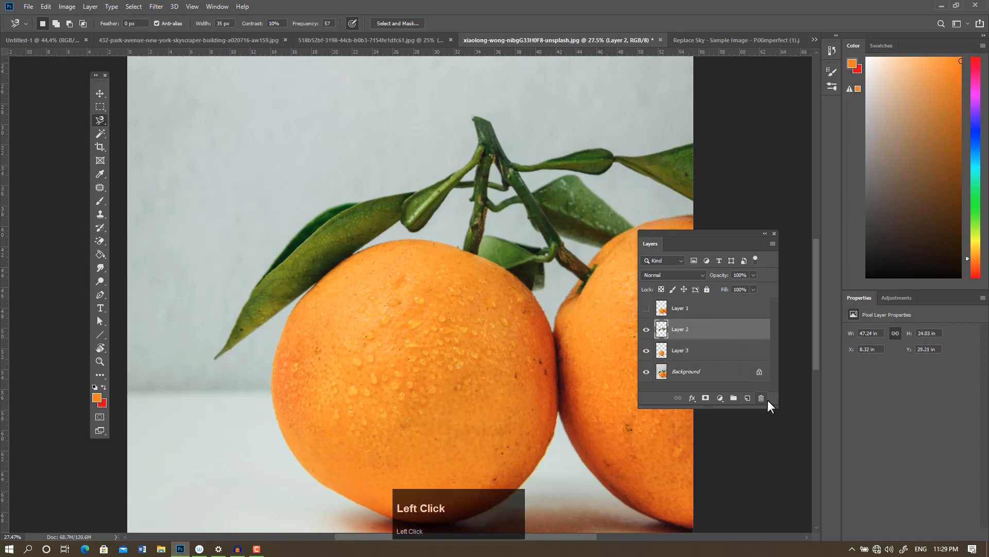
pyautogui.click(762, 398)
pyautogui.click(691, 315)
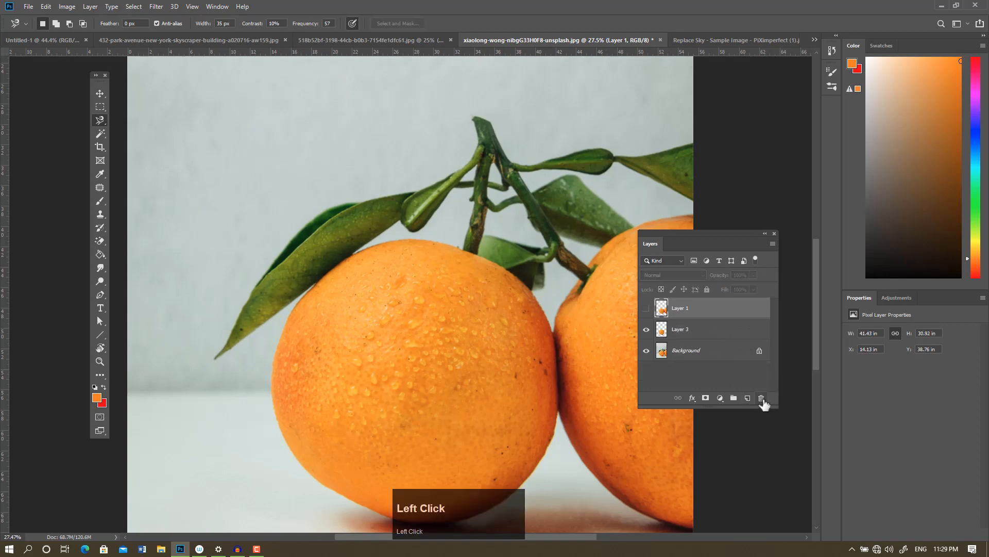
pyautogui.click(762, 398)
# - Check the orange cutout with the Background layer hidden, and delete the copied orange layer so only the visible Background is left
pyautogui.click(646, 330)
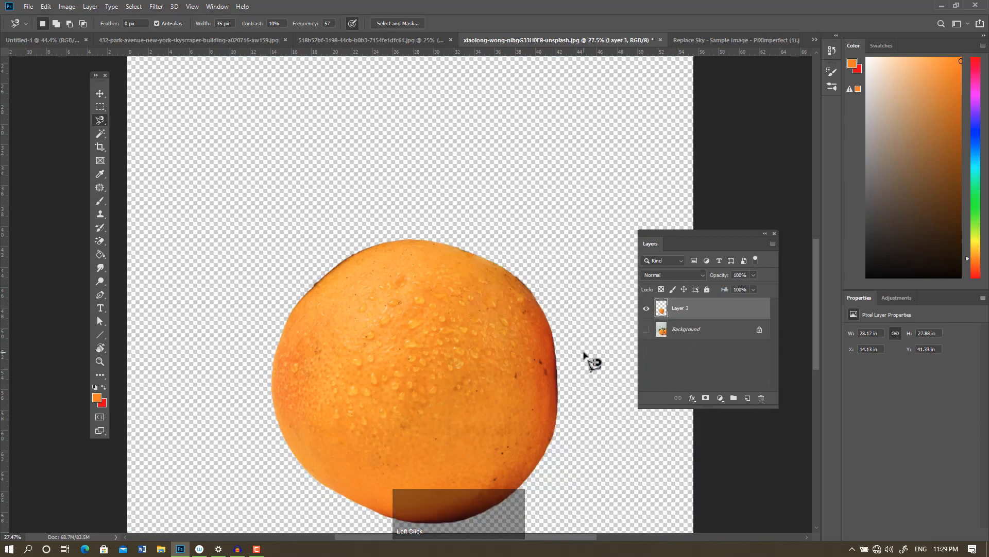
pyautogui.keyDown('ctrl'); pyautogui.click(521, 346); pyautogui.keyUp('ctrl')
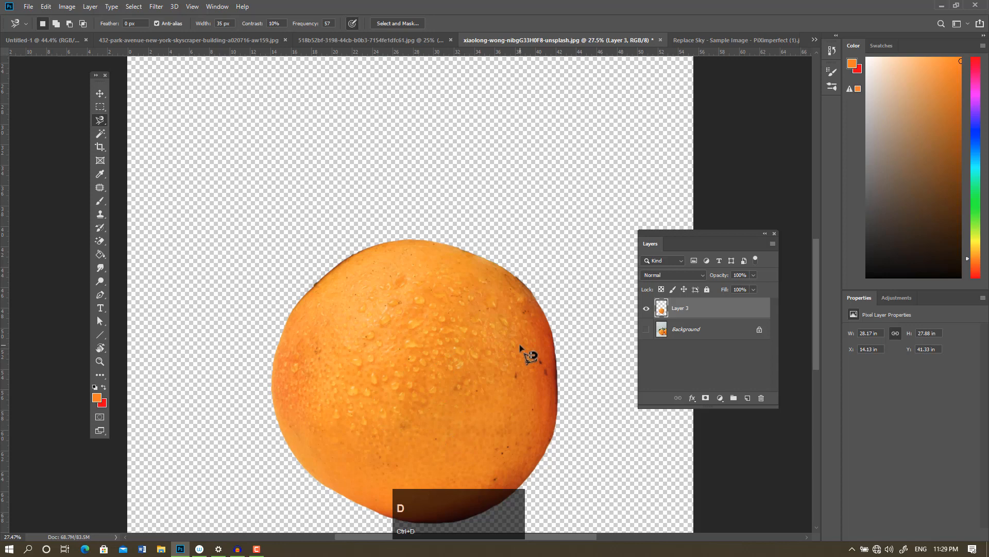
pyautogui.click(761, 400)
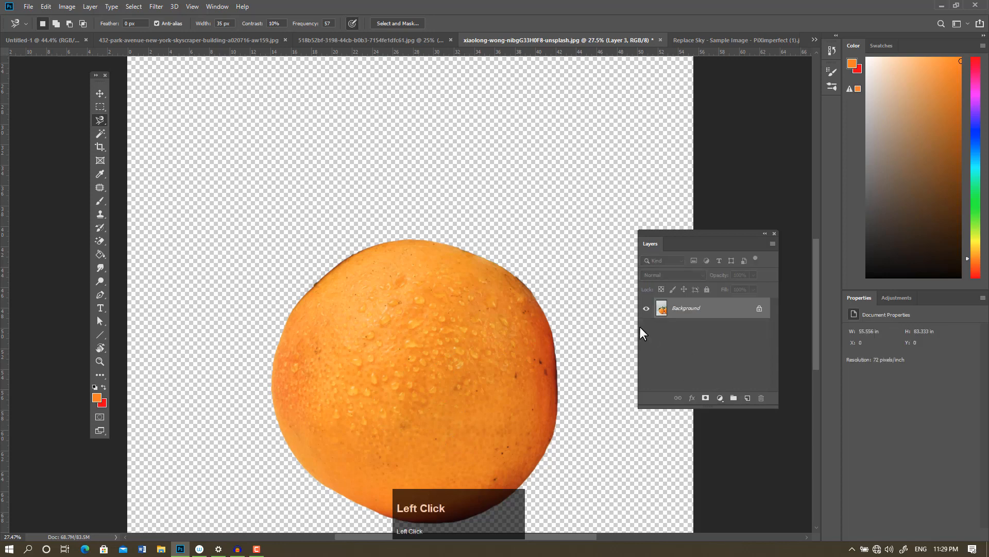
pyautogui.click(645, 310)
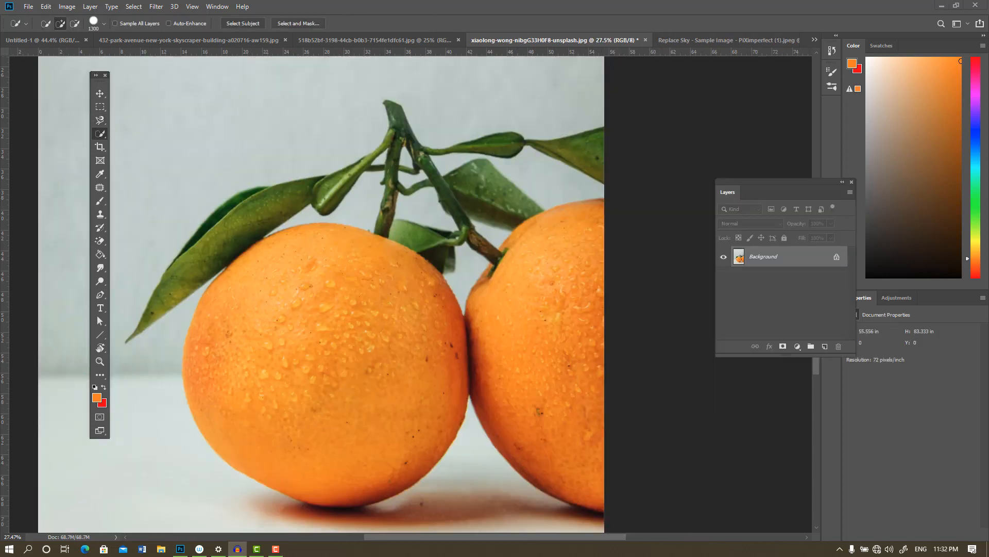
# - Move the floating toolbox toward the workspace edge and activate the Quick Selection Tool
pyautogui.click(330, 361)
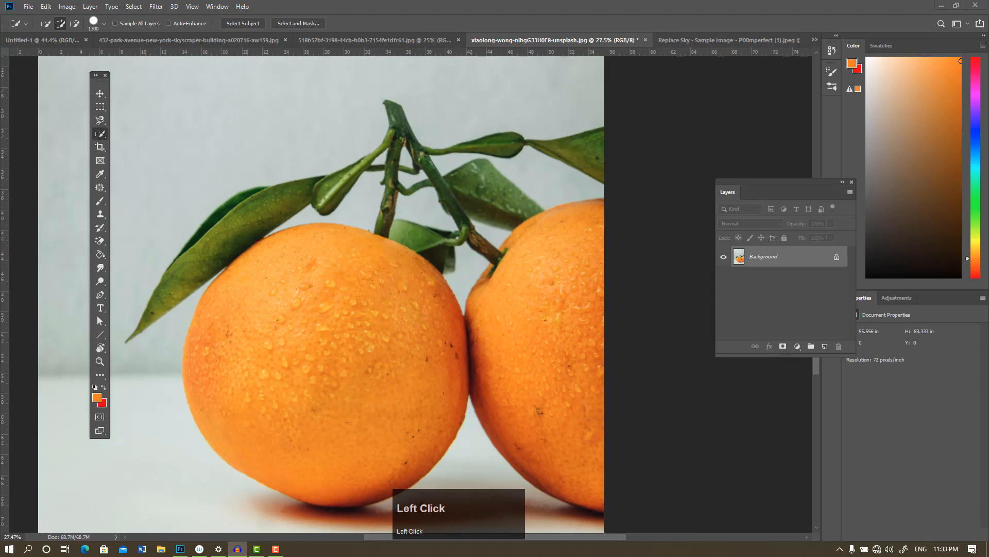
pyautogui.click(95, 76)
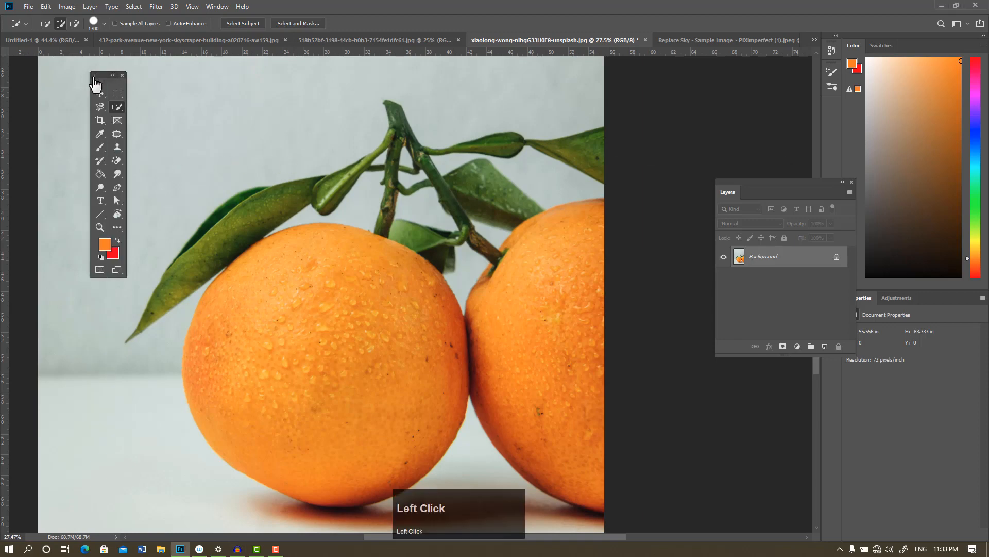
pyautogui.moveTo(97, 76); pyautogui.dragTo(69, 83)
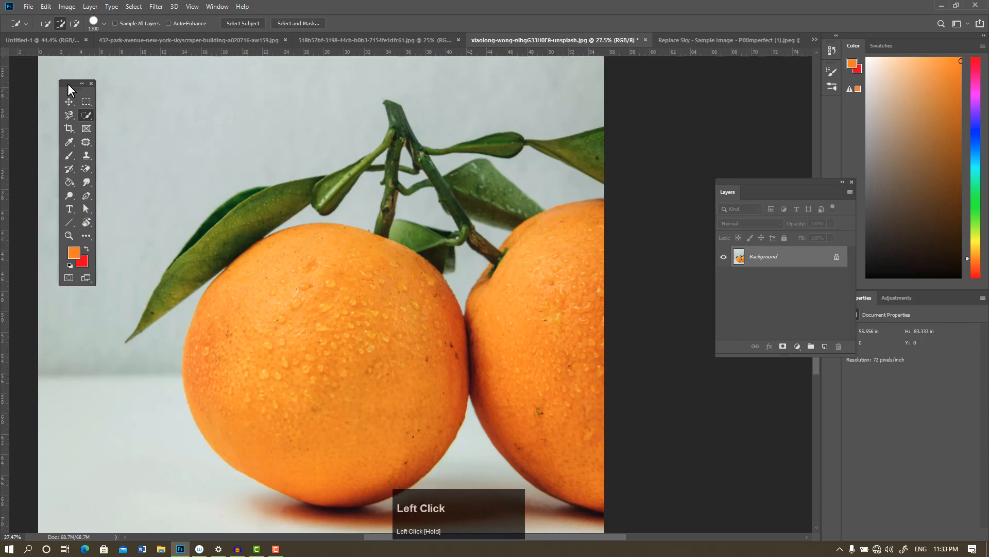
pyautogui.click(81, 83)
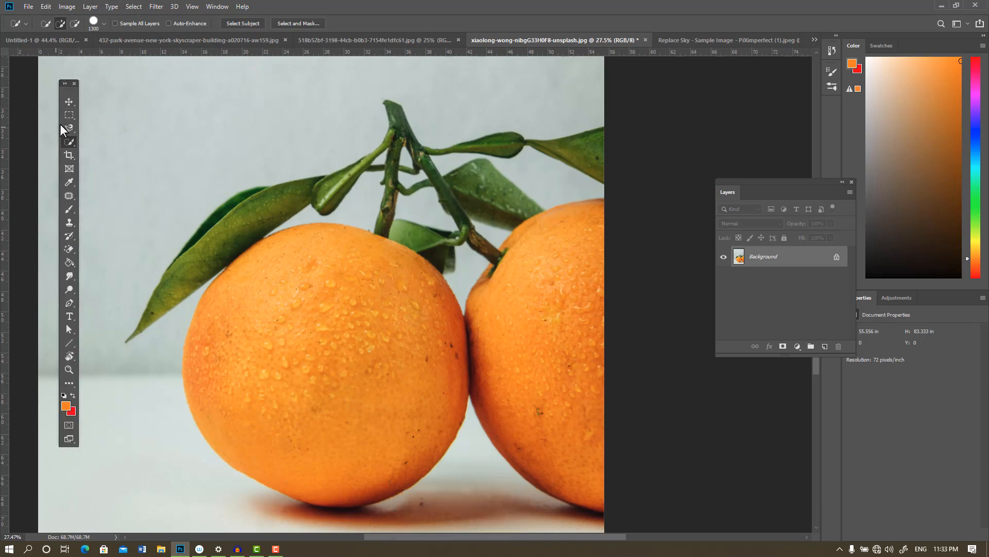
pyautogui.rightClick(67, 142)
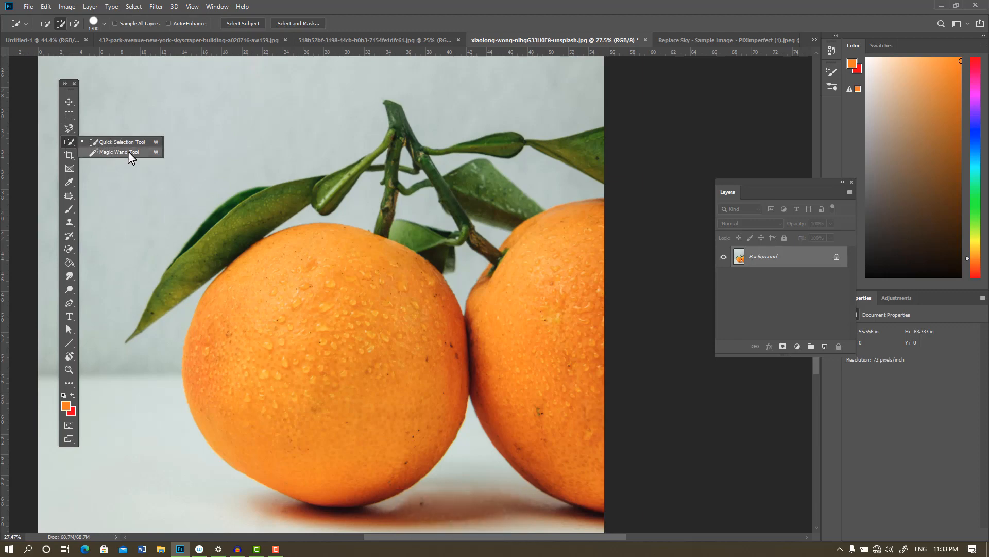
pyautogui.click(114, 142)
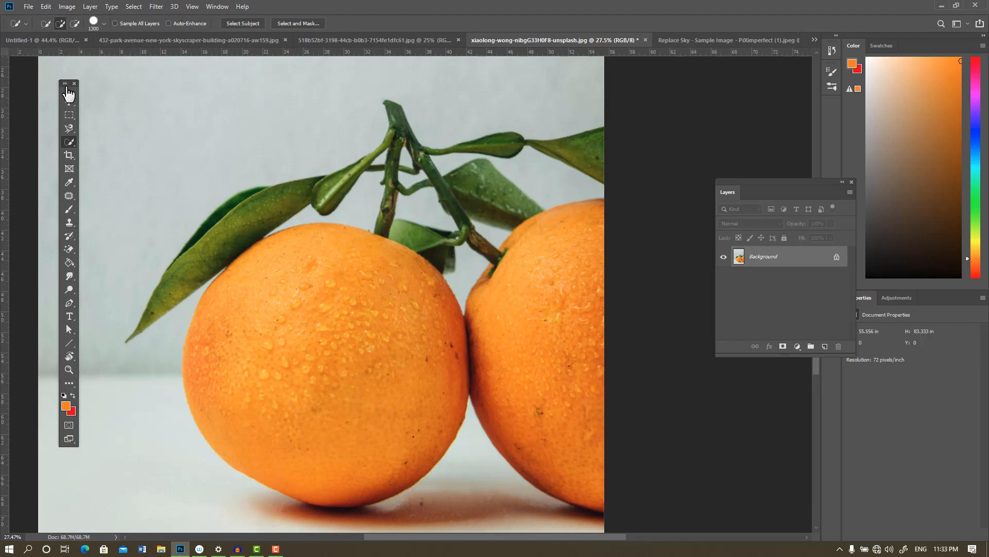
# - Expand the floating toolbox to two columns and place it beside the oranges photo
pyautogui.moveTo(68, 91); pyautogui.dragTo(116, 94)
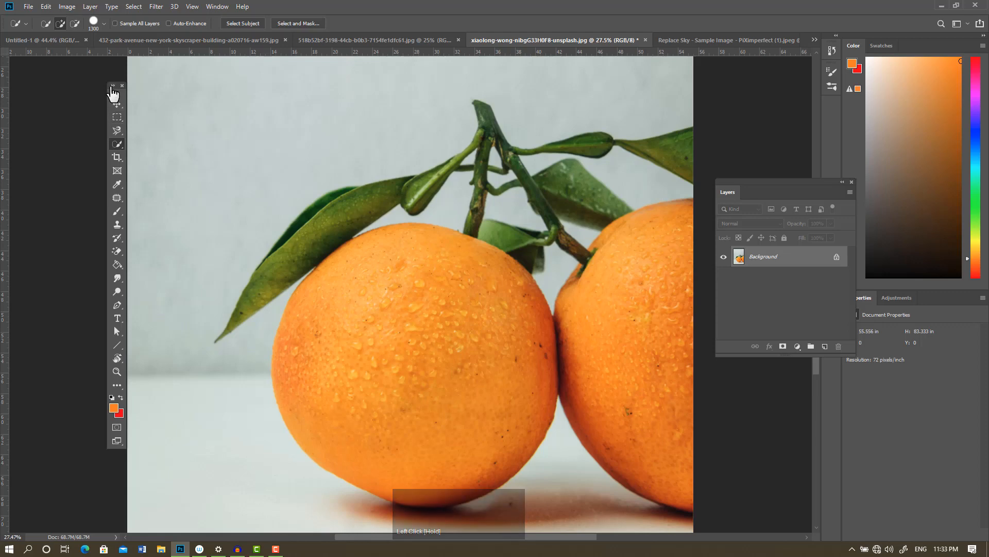
pyautogui.click(113, 86)
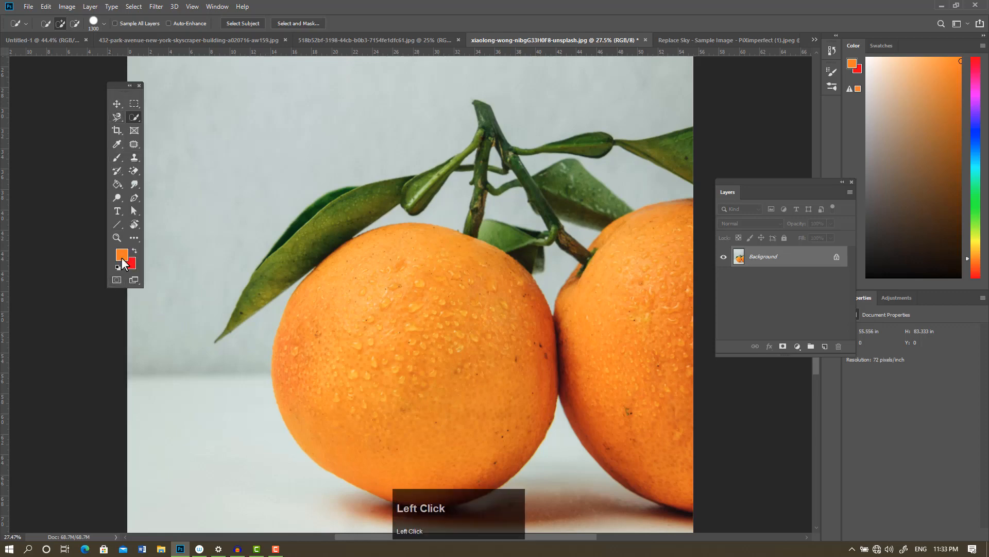
pyautogui.moveTo(118, 86); pyautogui.dragTo(90, 104)
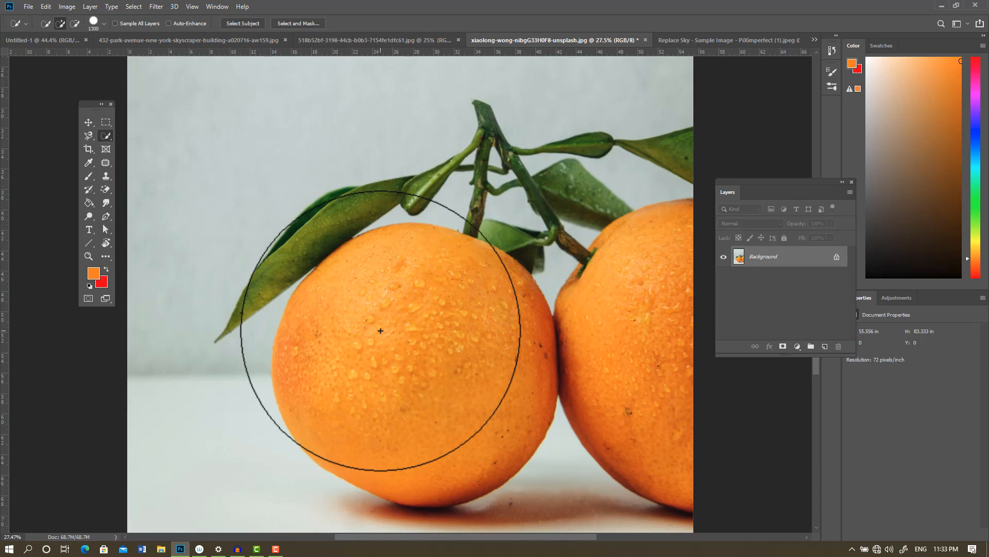
# - Enlarge the Quick Selection brush to a size of 2400
pyautogui.press(']')
pyautogui.press(']')
pyautogui.press(']')
pyautogui.press(']')
pyautogui.press(']')
pyautogui.press(']')
pyautogui.press(']')
pyautogui.press(']')
pyautogui.press(']')
pyautogui.press(']')
pyautogui.press(']')
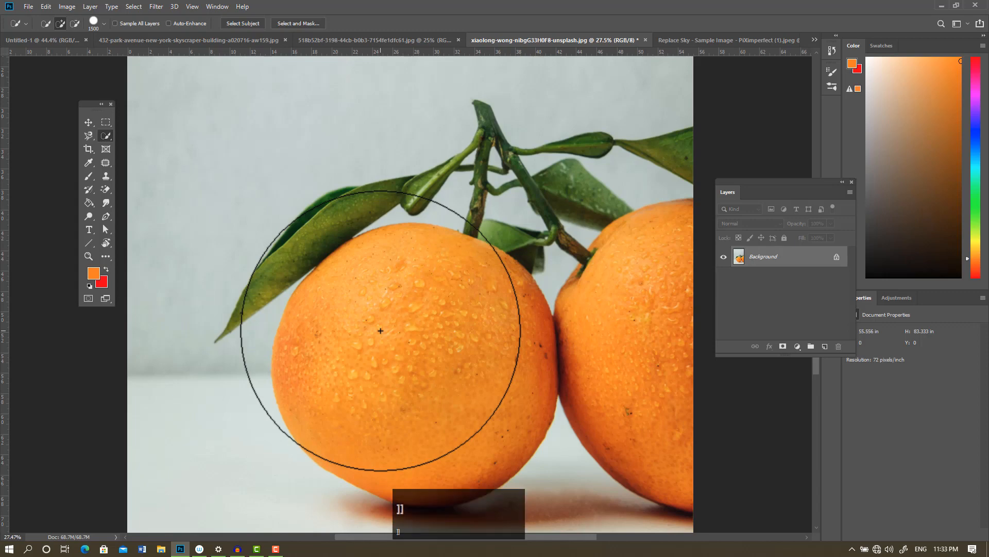
pyautogui.press(']')
pyautogui.press(']')
pyautogui.press(']')
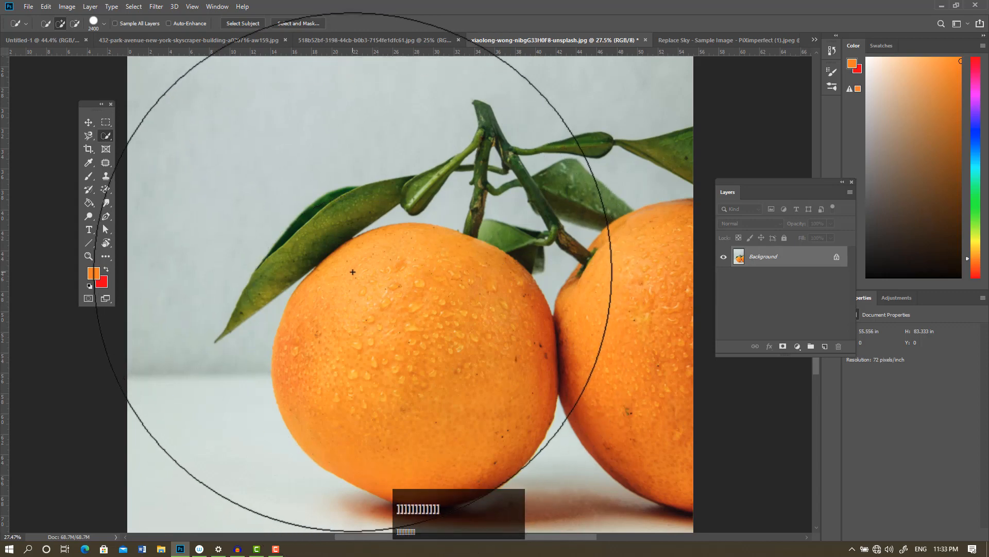
# - Reduce the Quick Selection brush to a size of 800 so it fits inside the front orange
pyautogui.press('[')
pyautogui.press('[')
pyautogui.press('[')
pyautogui.press('[')
pyautogui.press('[')
pyautogui.press('[')
pyautogui.press('[')
pyautogui.press('[')
pyautogui.press('[')
pyautogui.press('[')
pyautogui.press('[')
pyautogui.press('[')
pyautogui.press('[')
pyautogui.press('[')
pyautogui.press('[')
pyautogui.press('[')
pyautogui.press('[')
pyautogui.press('[')
pyautogui.press('[')
pyautogui.press('[')
pyautogui.press('[')
pyautogui.press('[')
pyautogui.press('[')
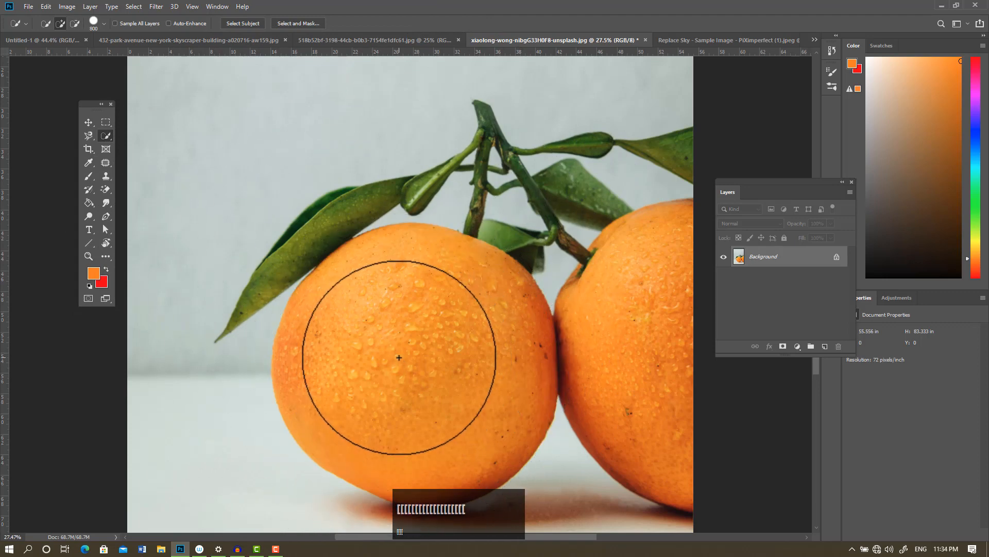
pyautogui.press('[')
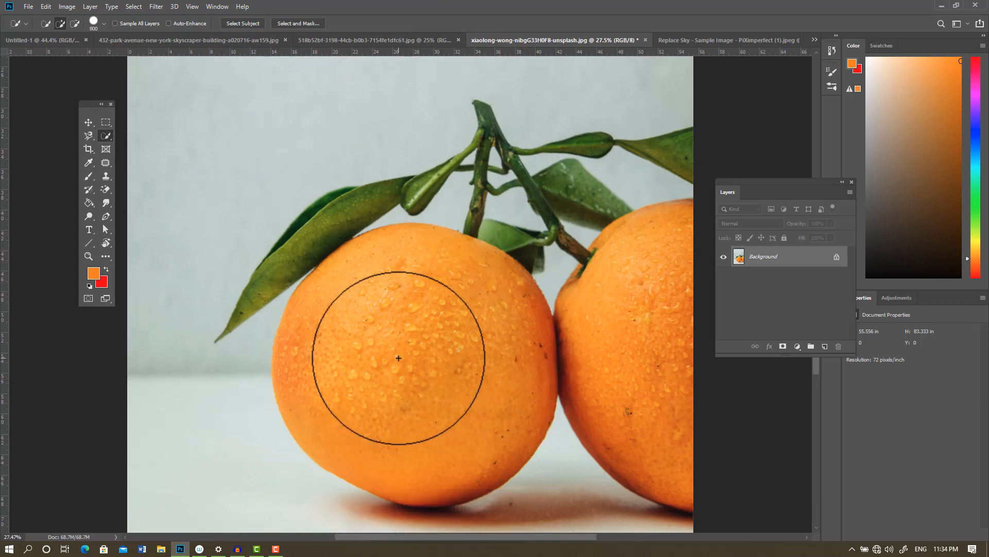
# - Select the front orange with the Quick Selection Tool, add the second orange, and move the Layers panel farther from the photo
pyautogui.click(387, 327)
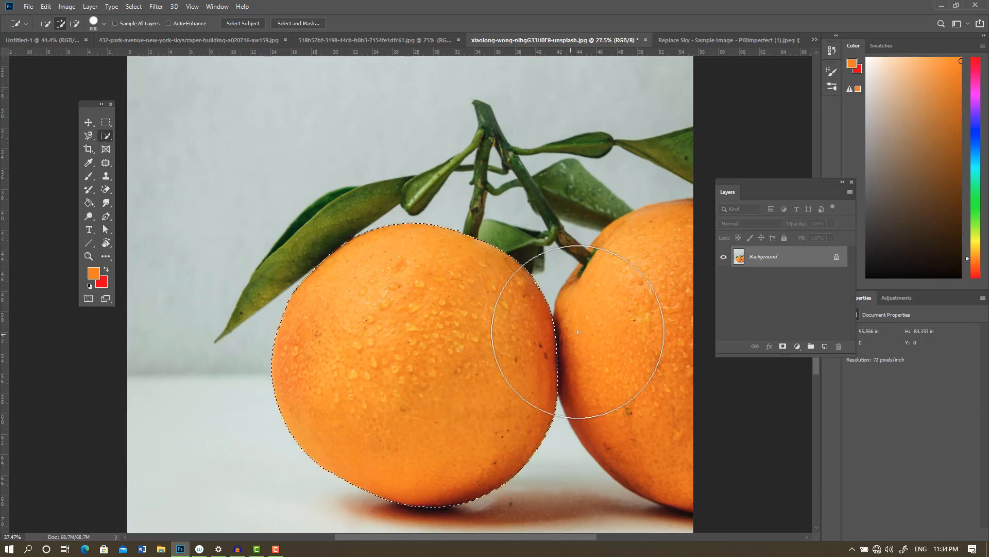
pyautogui.keyDown('shift'); pyautogui.click(623, 322); pyautogui.keyUp('shift')
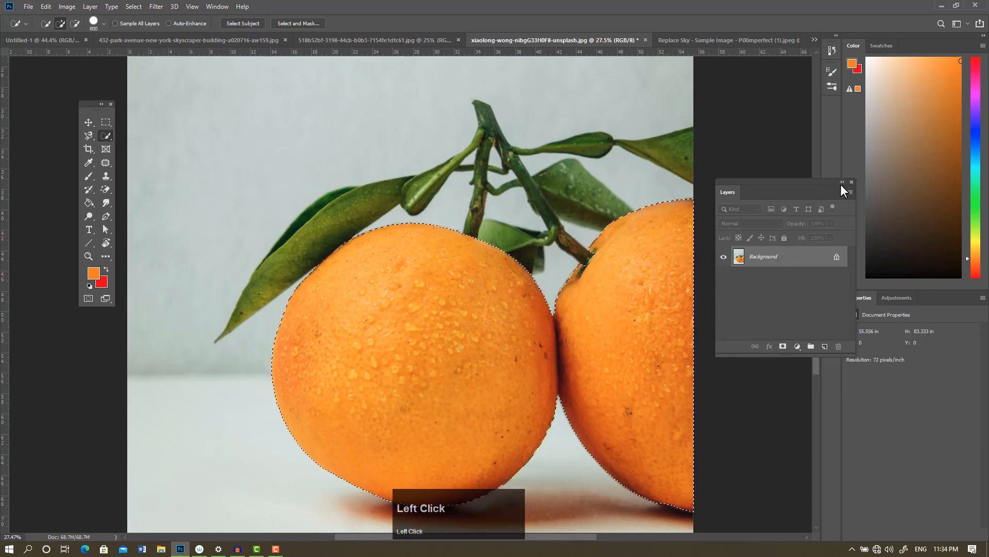
pyautogui.moveTo(809, 184); pyautogui.dragTo(862, 199)
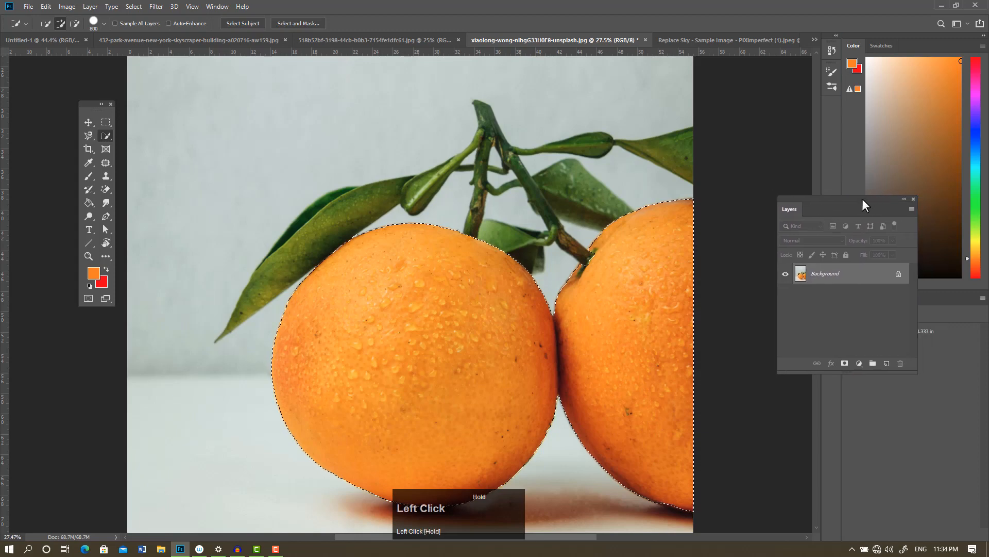
# - Copy both selected oranges onto their own layer, check the cutout with the Background hidden, and undo the copy
pyautogui.hotkey('ctrl', 'j')
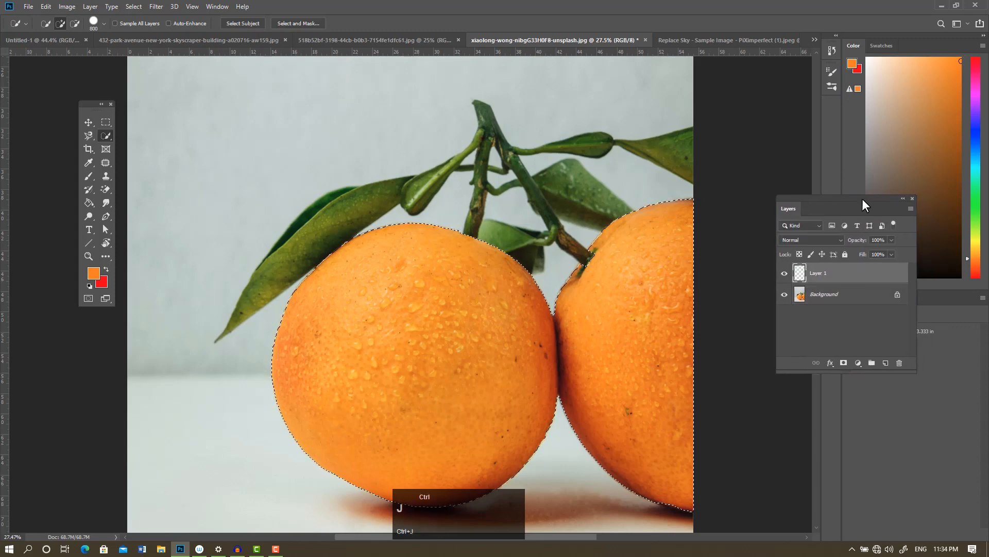
pyautogui.click(783, 297)
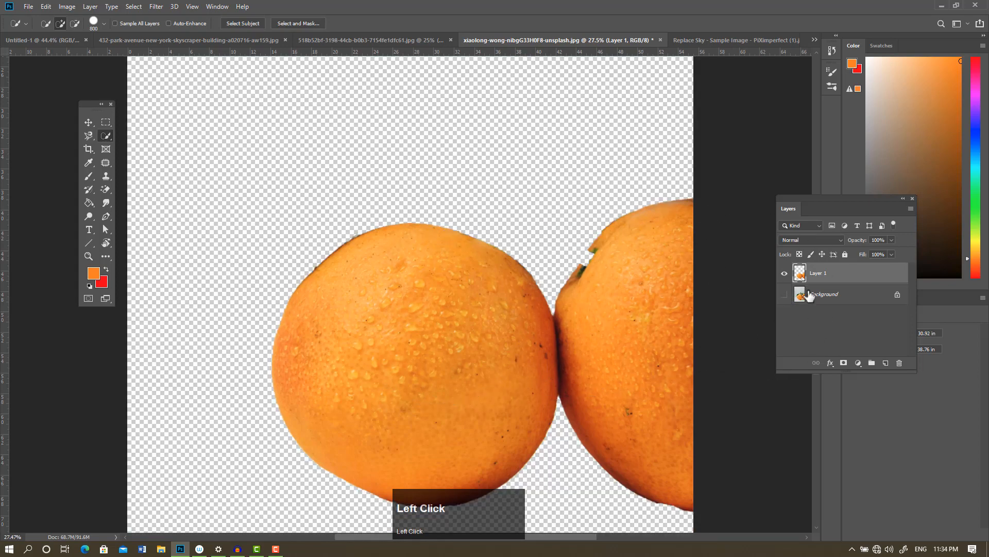
pyautogui.hotkey('ctrl', 'z')
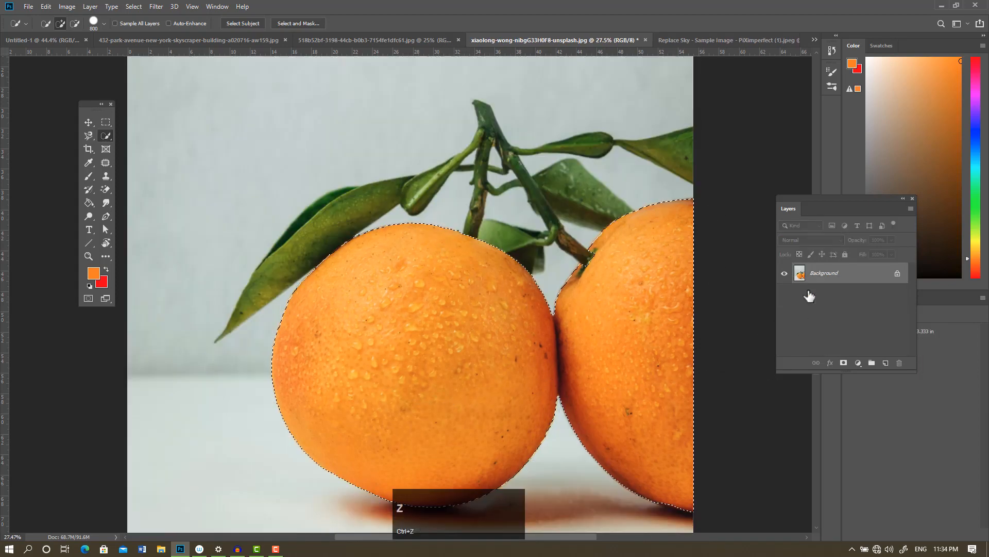
# - Deselect both oranges and reduce the Quick Selection brush to a size of 200
pyautogui.hotkey('ctrl', 'd')
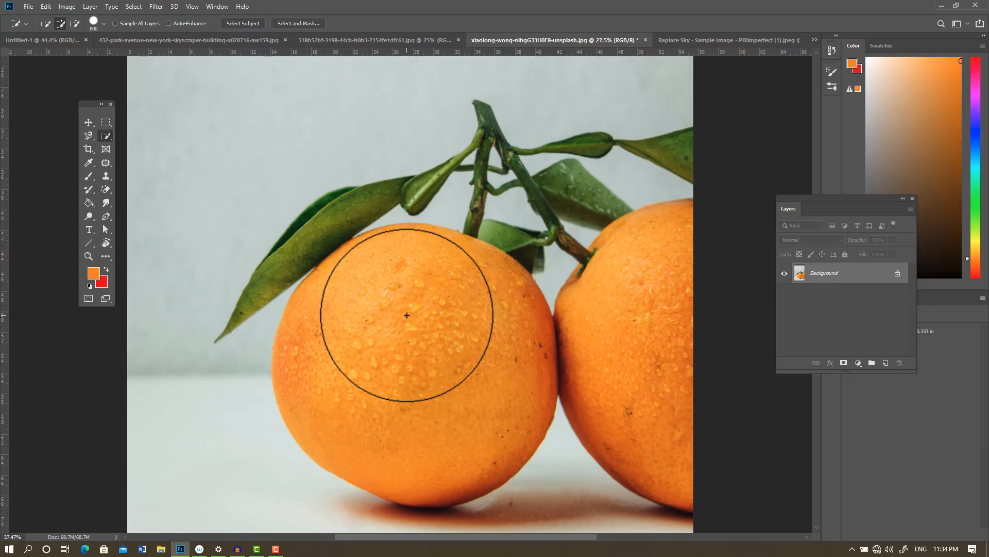
pyautogui.press('[')
pyautogui.press('[')
pyautogui.press('[')
pyautogui.press('[')
pyautogui.press('[')
pyautogui.press('[')
pyautogui.press('[')
# - Select the front orange with the Quick Selection Tool, then add the second orange and the long leaf beside the front orange
pyautogui.click(365, 304)
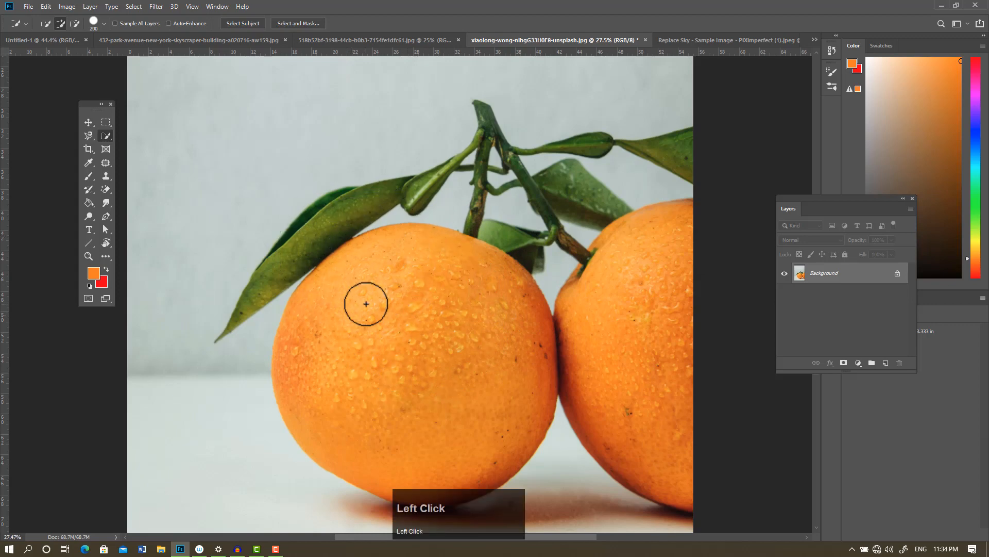
pyautogui.moveTo(366, 304)
pyautogui.mouseDown()
pyautogui.moveTo(369, 265)
pyautogui.moveTo(393, 262)
pyautogui.moveTo(436, 294)
pyautogui.mouseUp()
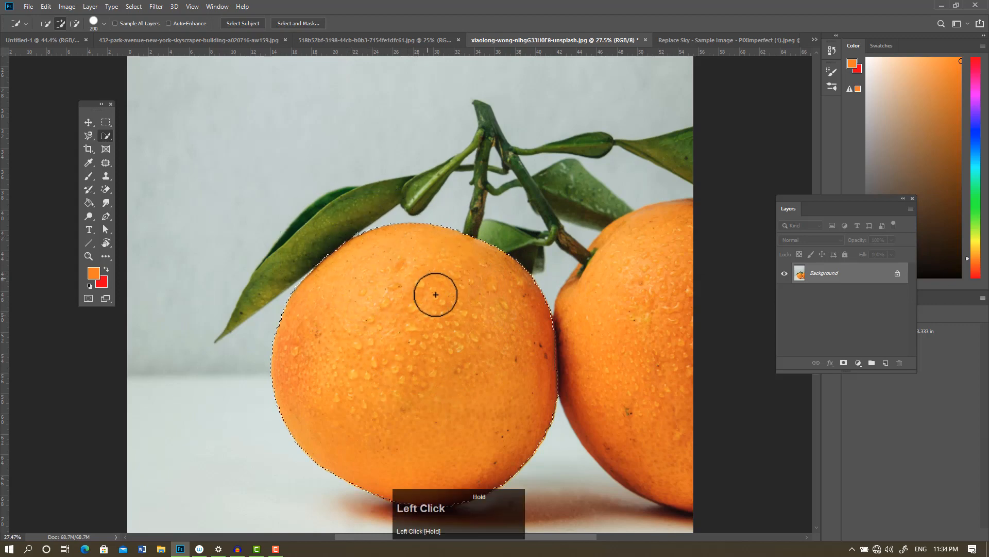
pyautogui.moveTo(641, 283)
pyautogui.mouseDown()
pyautogui.moveTo(636, 317)
pyautogui.moveTo(647, 336)
pyautogui.mouseUp()
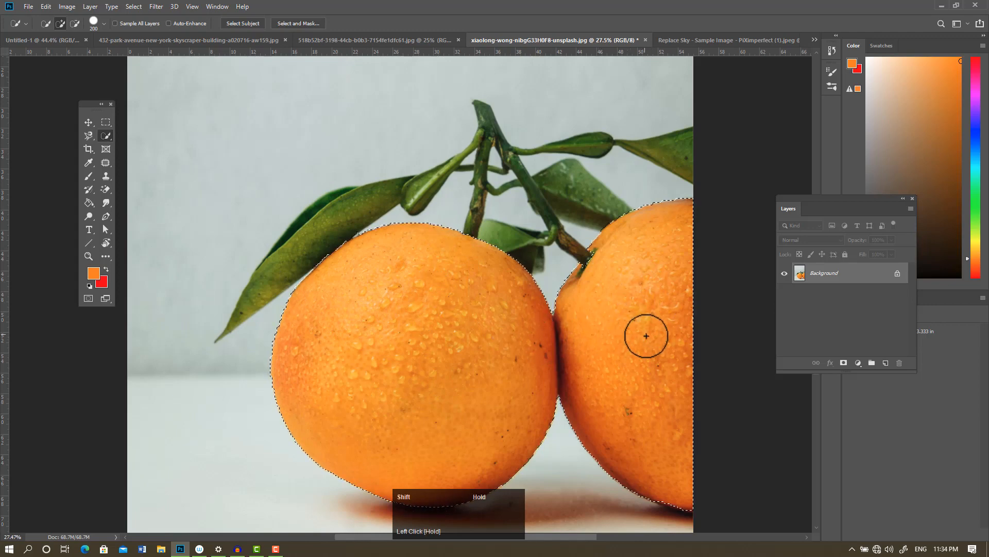
pyautogui.moveTo(327, 243)
pyautogui.mouseDown()
pyautogui.moveTo(298, 249)
pyautogui.moveTo(313, 239)
pyautogui.mouseUp()
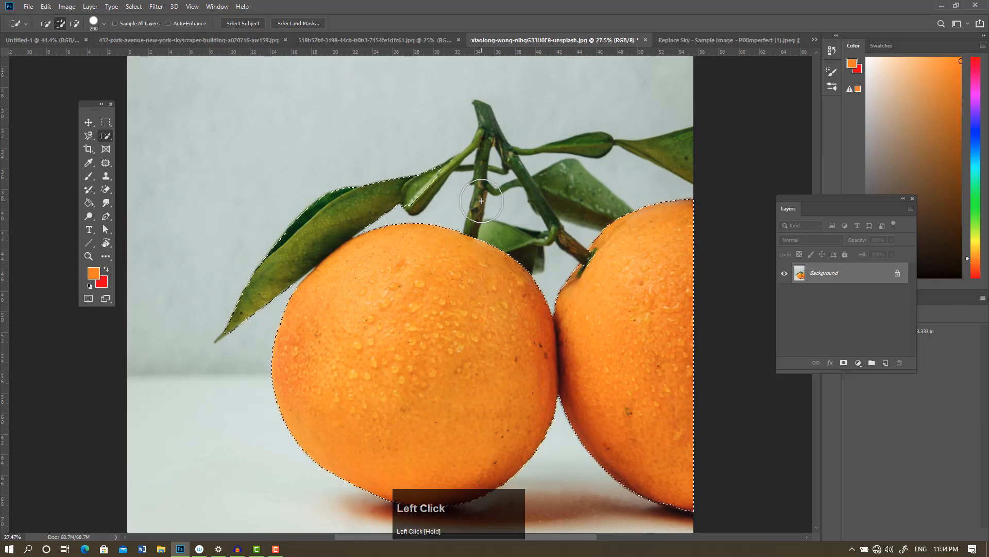
# - Reduce the Quick Selection brush to a size of 80 and add the upright stem and the small folded leaf to the selection
pyautogui.press('[')
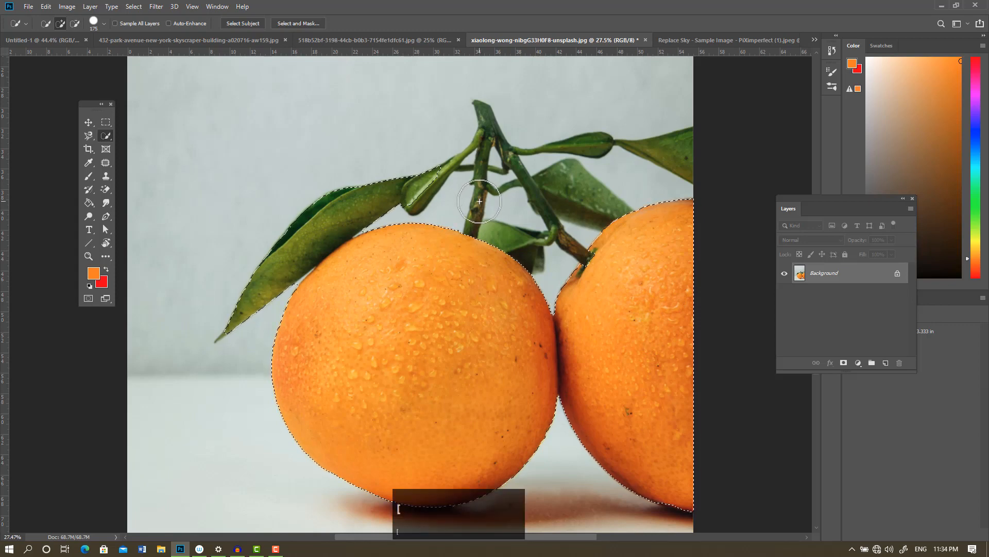
pyautogui.press('alt')
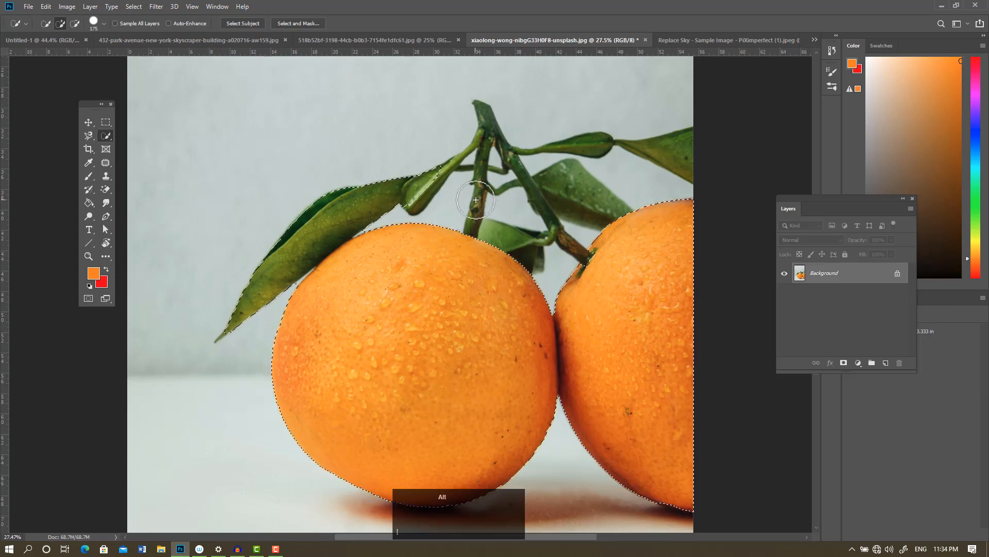
pyautogui.scroll(4, 476, 200)
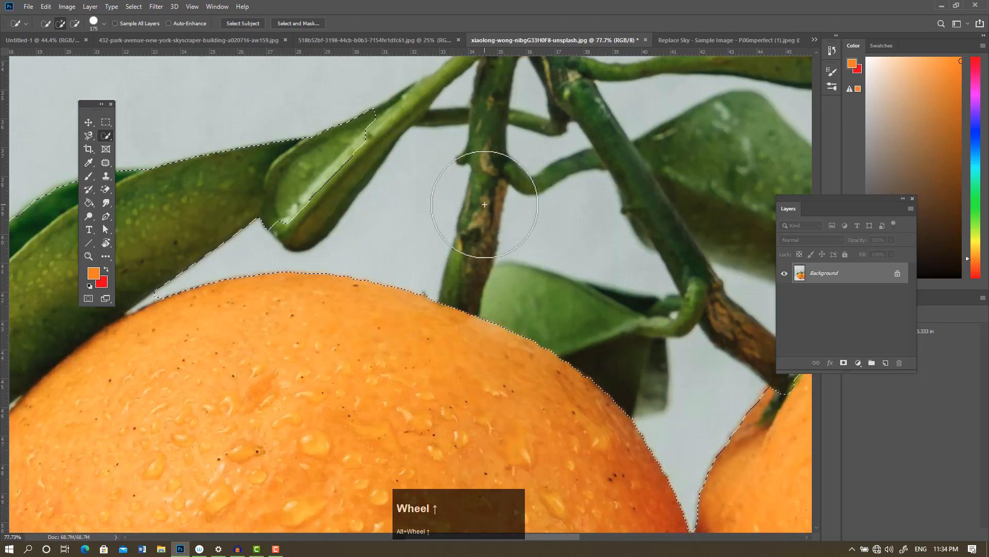
pyautogui.press('[')
pyautogui.press('[')
pyautogui.press('[')
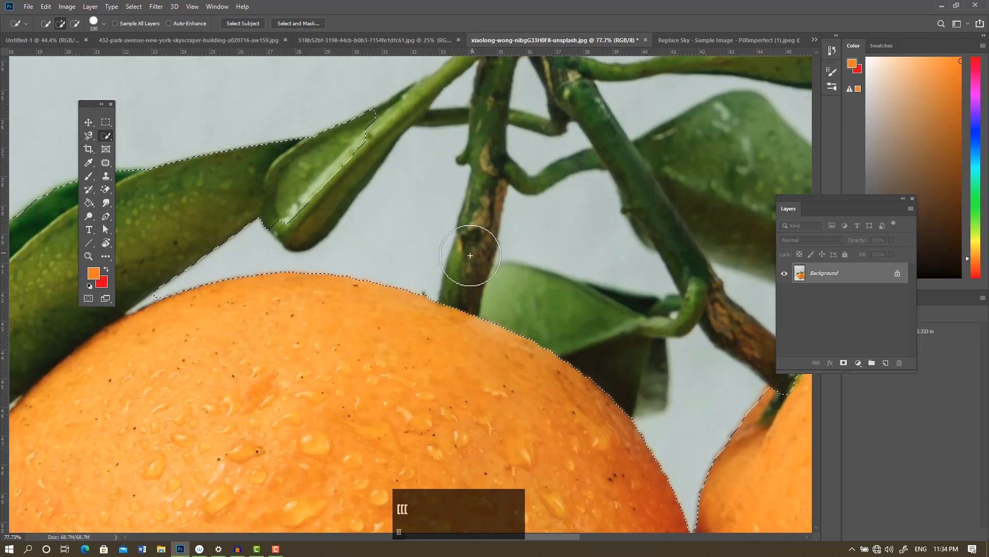
pyautogui.press('[')
pyautogui.press('[')
pyautogui.click(464, 274)
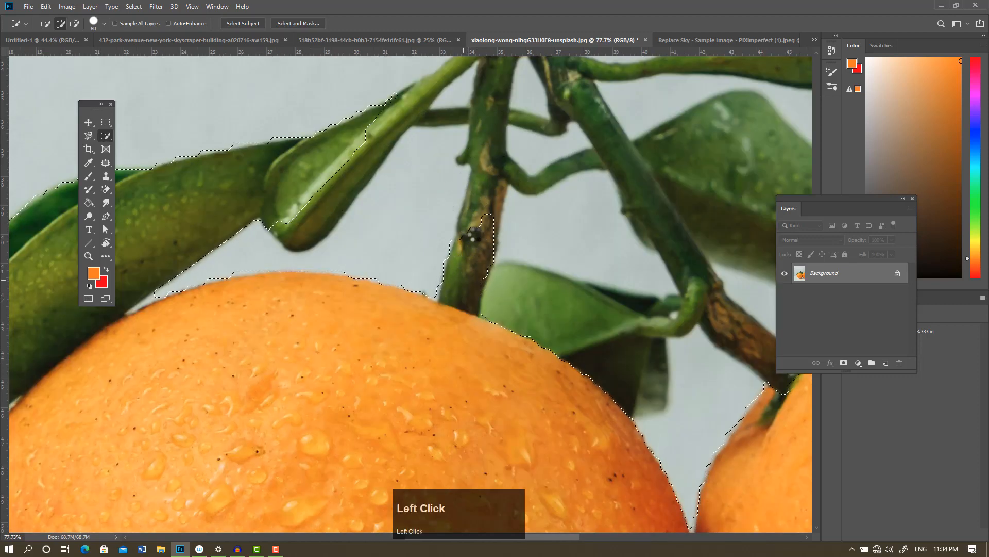
pyautogui.click(489, 183)
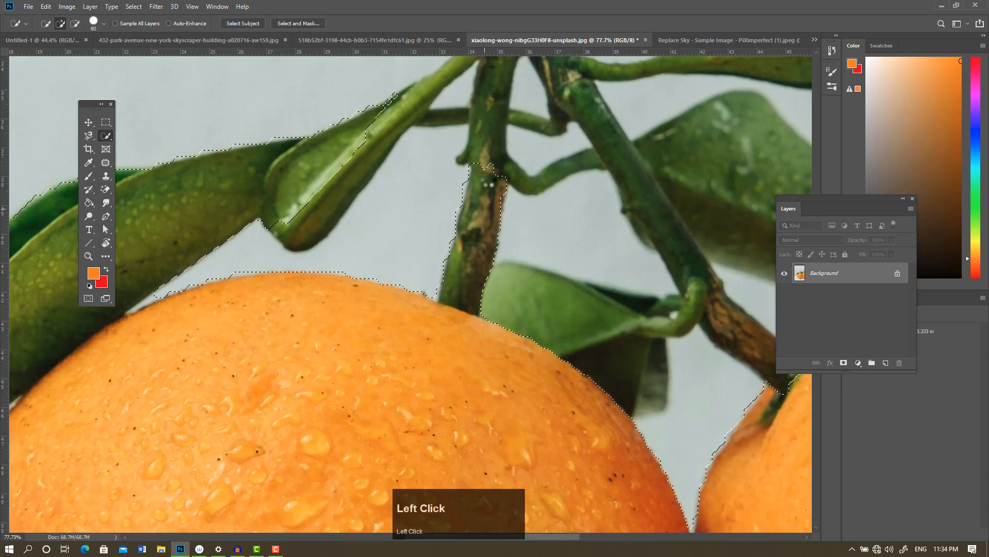
pyautogui.click(492, 151)
pyautogui.click(367, 149)
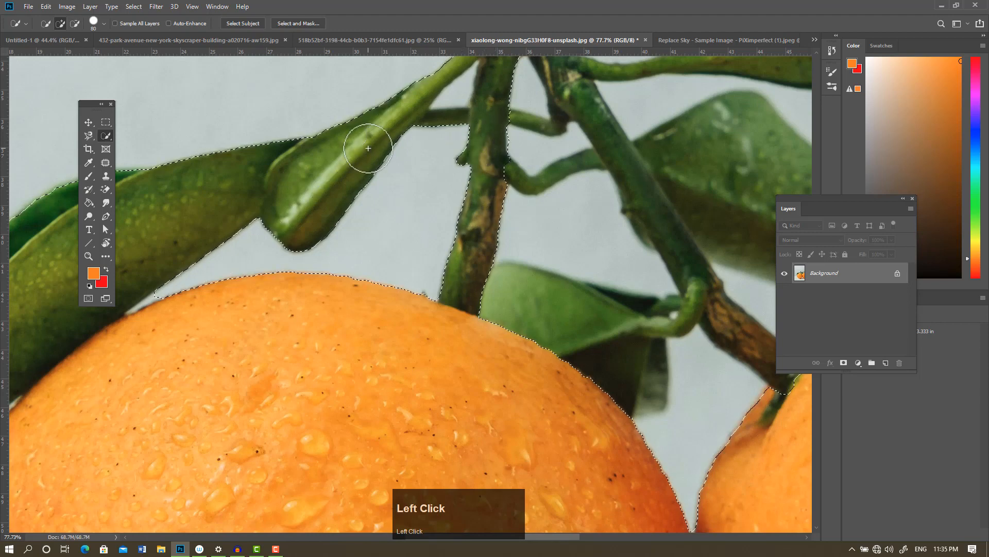
# - Add the branch and leaves between the two oranges to the selection, moving the Layers panel off the photo
pyautogui.moveTo(556, 302)
pyautogui.mouseDown()
pyautogui.moveTo(515, 303)
pyautogui.moveTo(583, 308)
pyautogui.mouseUp()
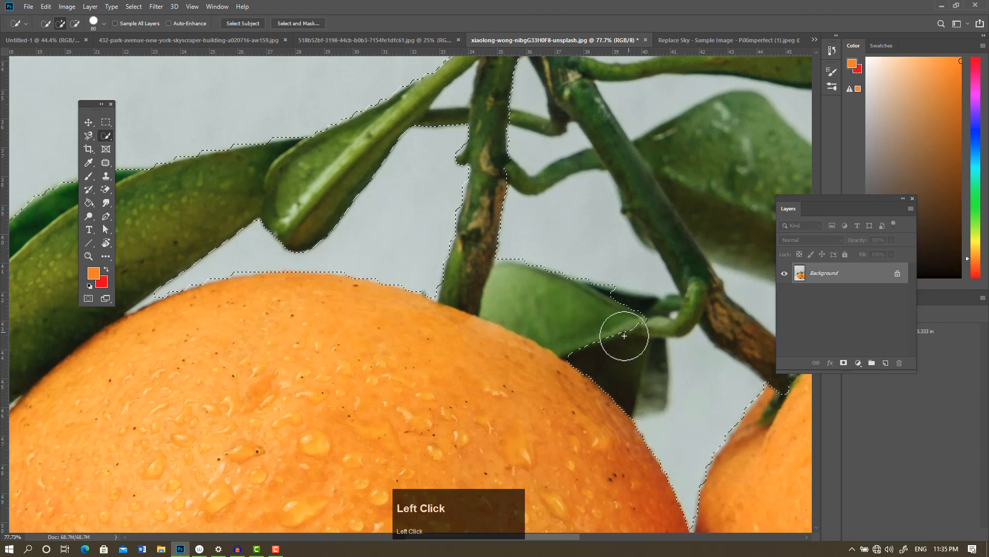
pyautogui.moveTo(619, 346)
pyautogui.mouseDown()
pyautogui.moveTo(651, 357)
pyautogui.moveTo(690, 297)
pyautogui.mouseUp()
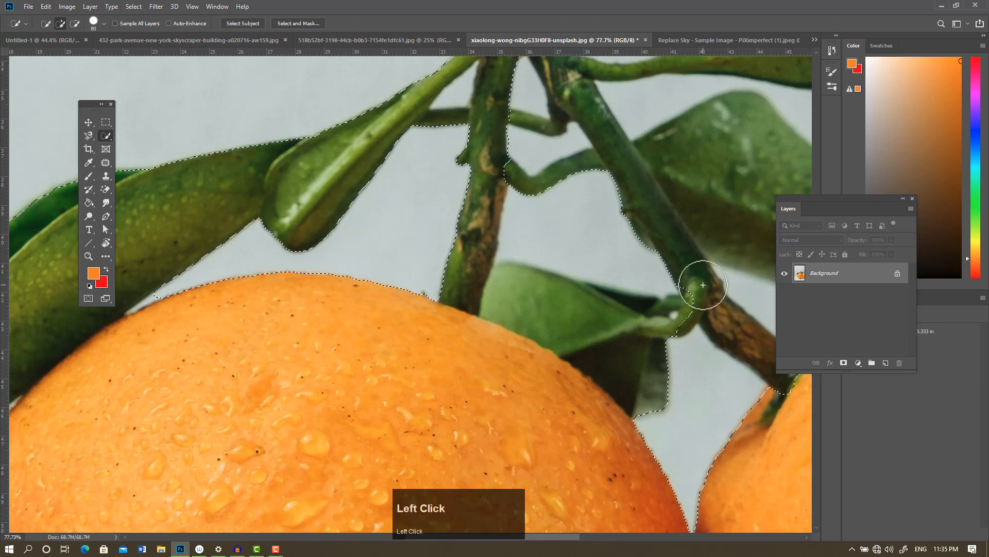
pyautogui.moveTo(856, 208); pyautogui.dragTo(919, 224)
pyautogui.scroll(-1, 740, 227)
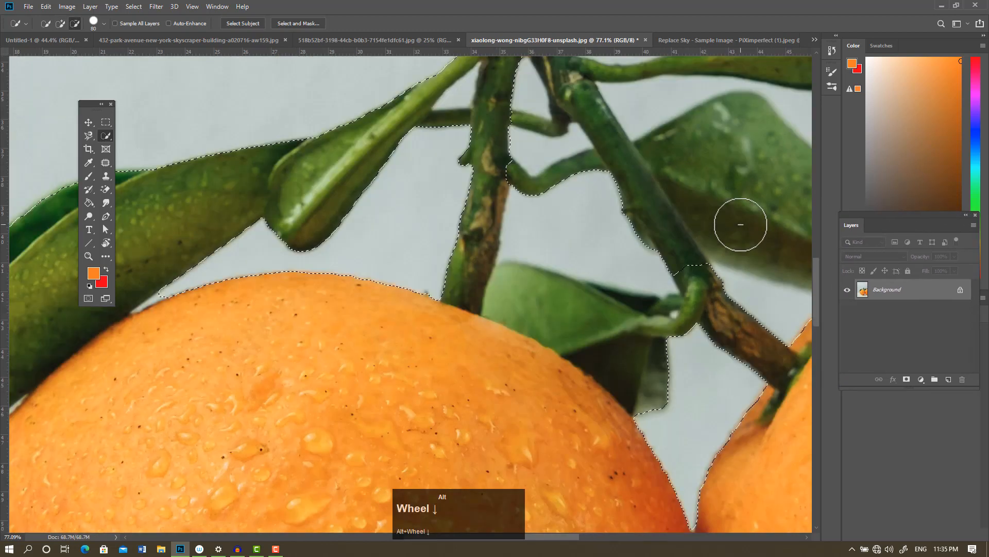
pyautogui.click(680, 209)
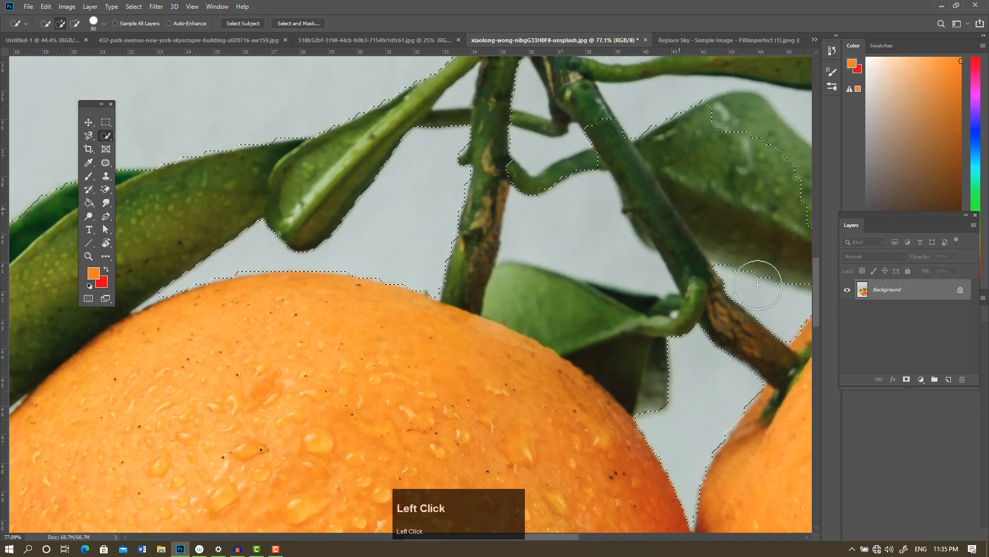
# - Add the upper leaves extending from the stem to the photo's right edge to the selection
pyautogui.scroll(4, 732, 234)
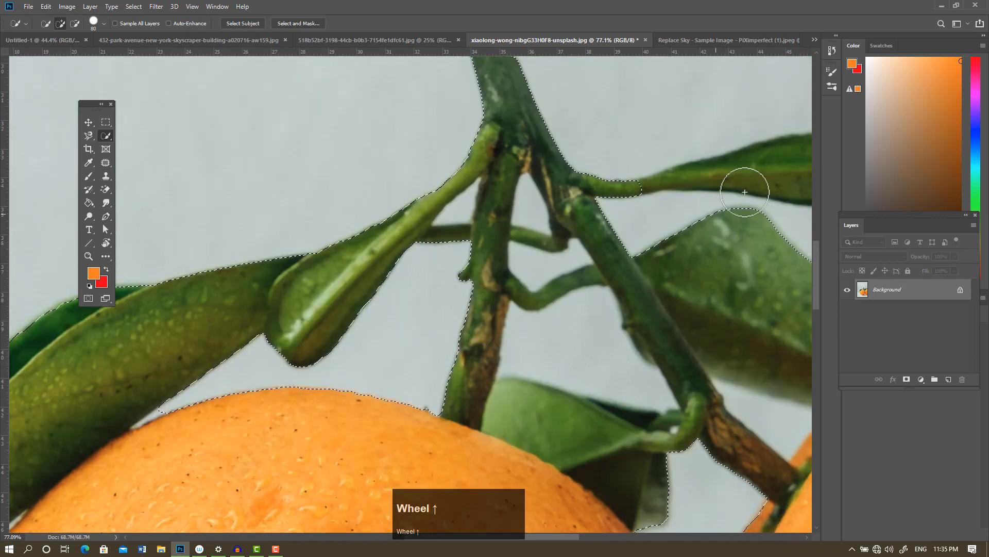
pyautogui.click(788, 166)
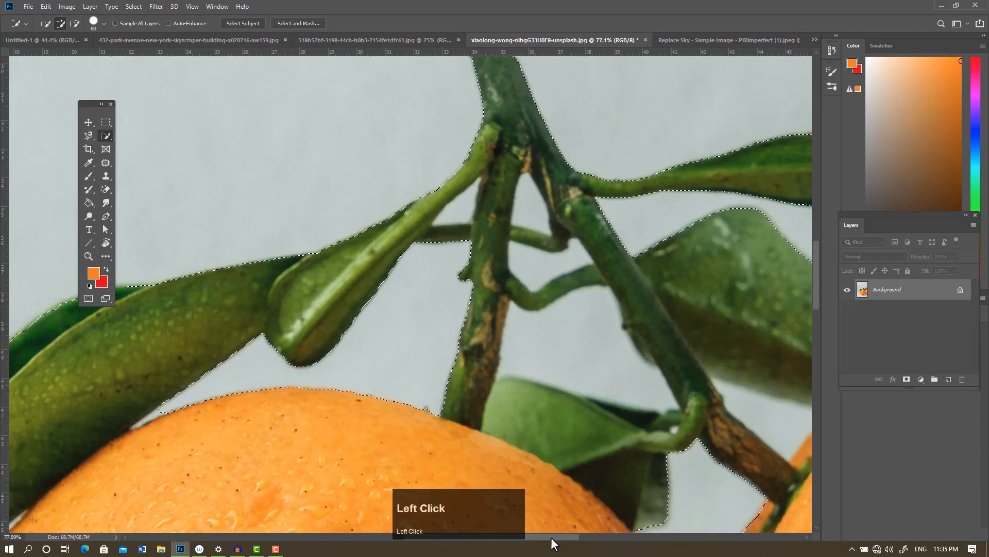
pyautogui.moveTo(551, 537); pyautogui.dragTo(603, 533)
pyautogui.moveTo(628, 354); pyautogui.dragTo(601, 347)
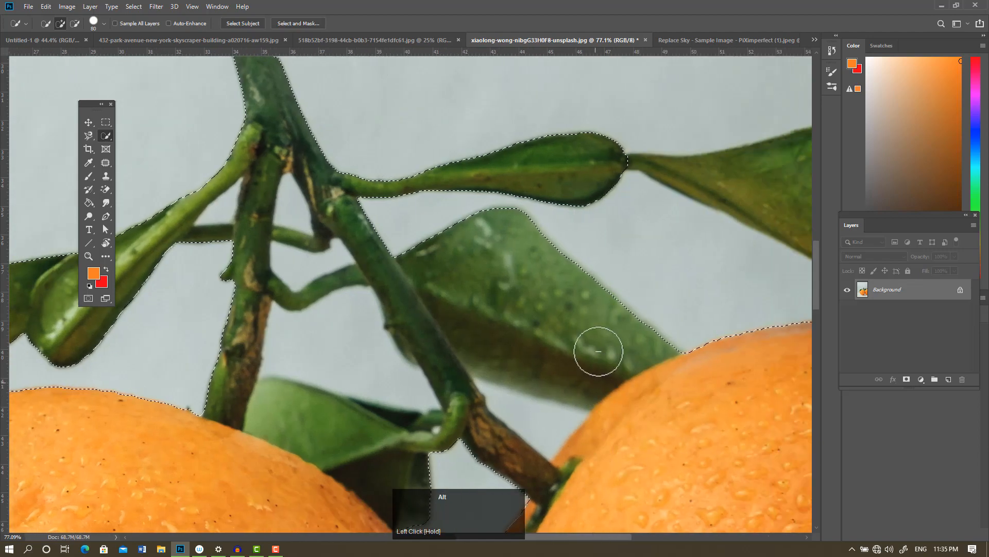
pyautogui.scroll(-2, 602, 347)
pyautogui.click(751, 223)
pyautogui.scroll(-1, 548, 326)
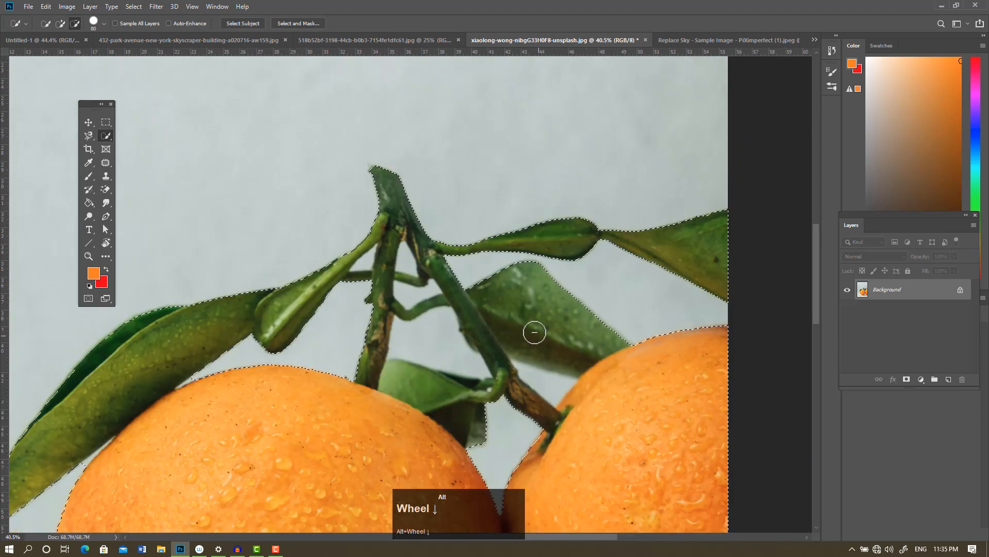
pyautogui.scroll(-1, 532, 330)
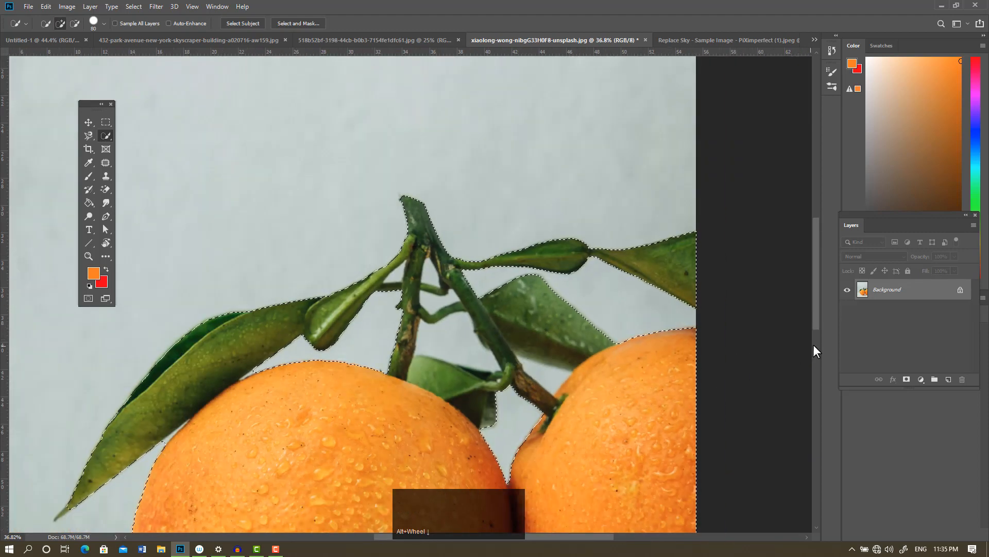
# - Copy the selected oranges and leaves onto their own layer, inspect the cutout with the Background hidden, and undo the copy
pyautogui.moveTo(879, 219); pyautogui.dragTo(737, 206)
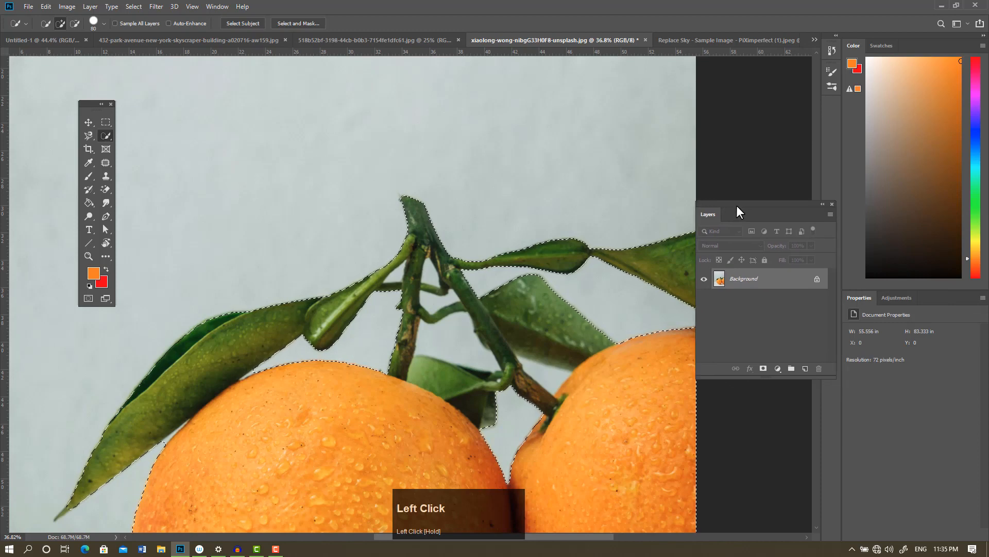
pyautogui.hotkey('ctrl', 'j')
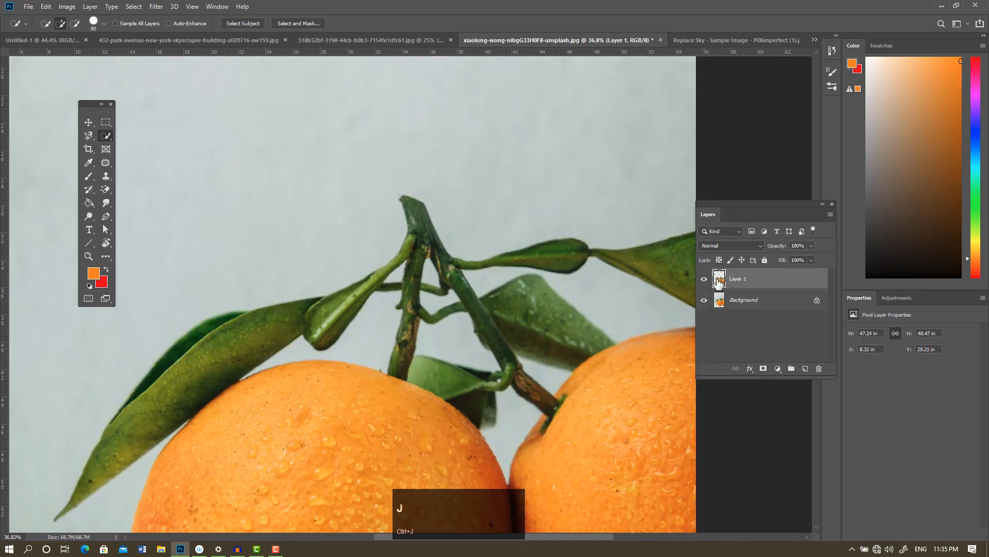
pyautogui.click(704, 300)
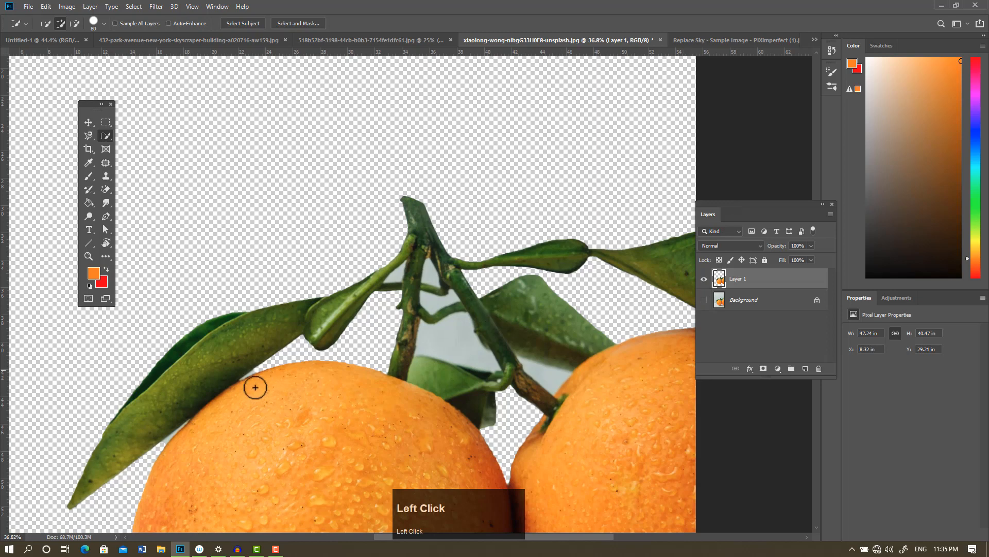
pyautogui.keyDown('alt'); pyautogui.scroll(-3, 453, 317); pyautogui.keyUp('alt')
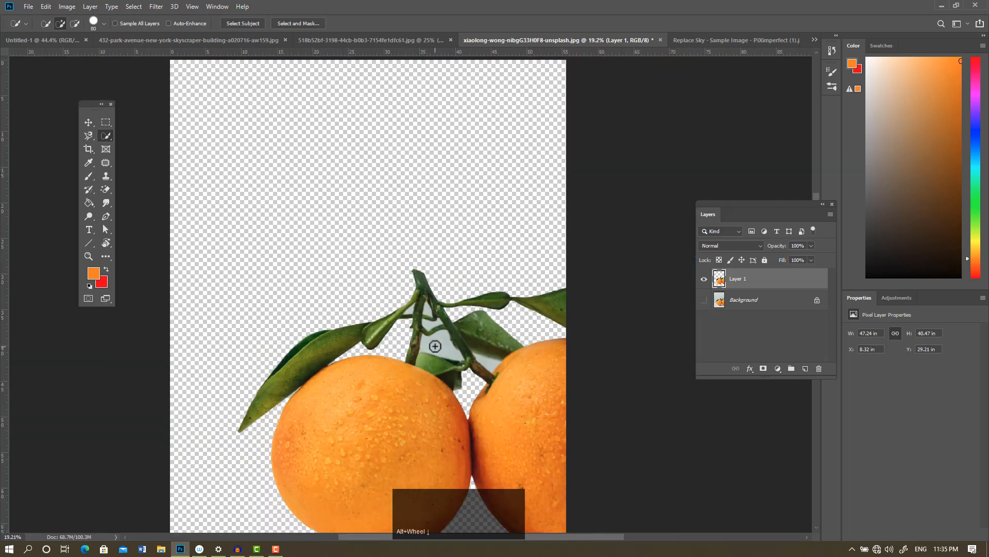
pyautogui.keyDown('alt'); pyautogui.scroll(4, 441, 340); pyautogui.keyUp('alt')
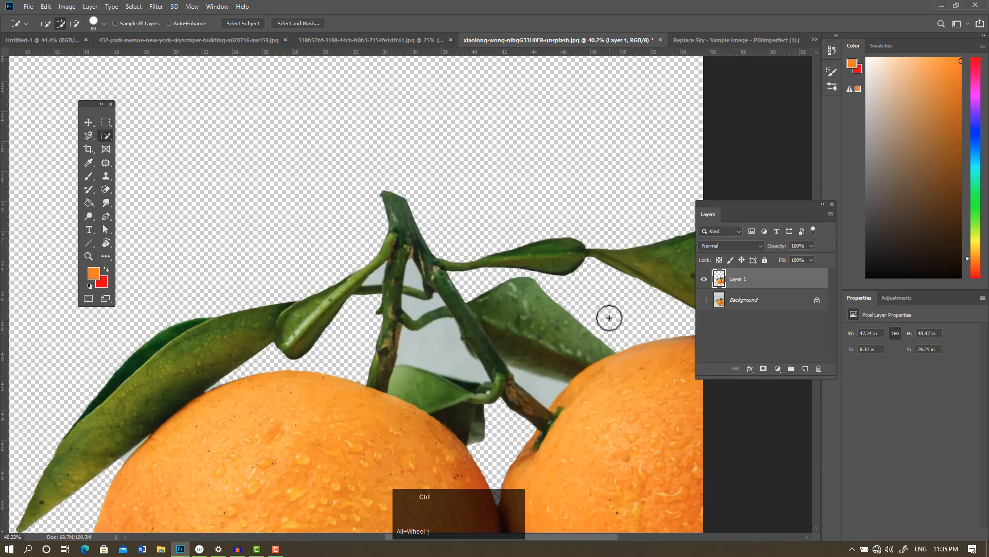
pyautogui.hotkey('ctrl', 'z')
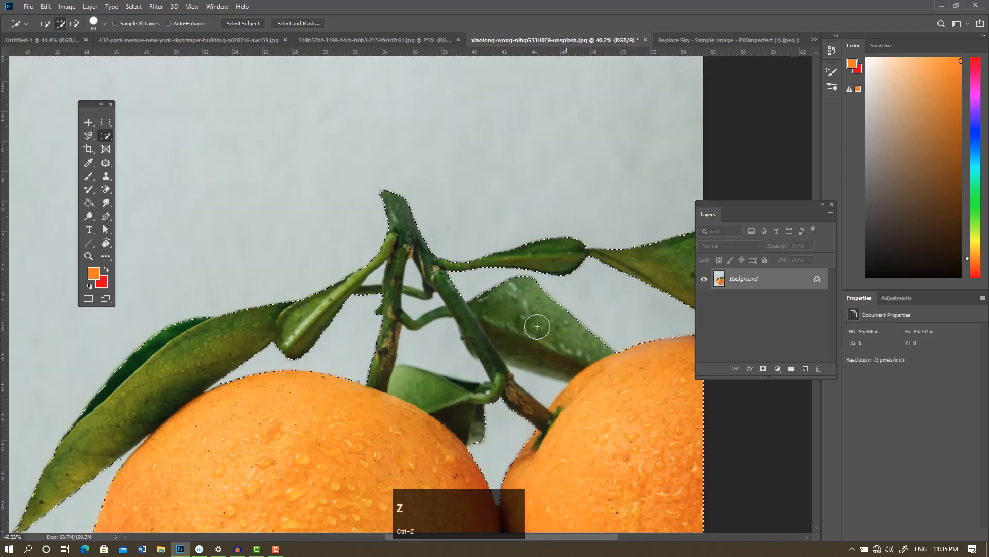
# - Switch the Quick Selection Tool to subtract mode and remove the three background gaps between the two main stems from the selection
pyautogui.keyDown('alt'); pyautogui.scroll(4, 395, 319); pyautogui.keyUp('alt')
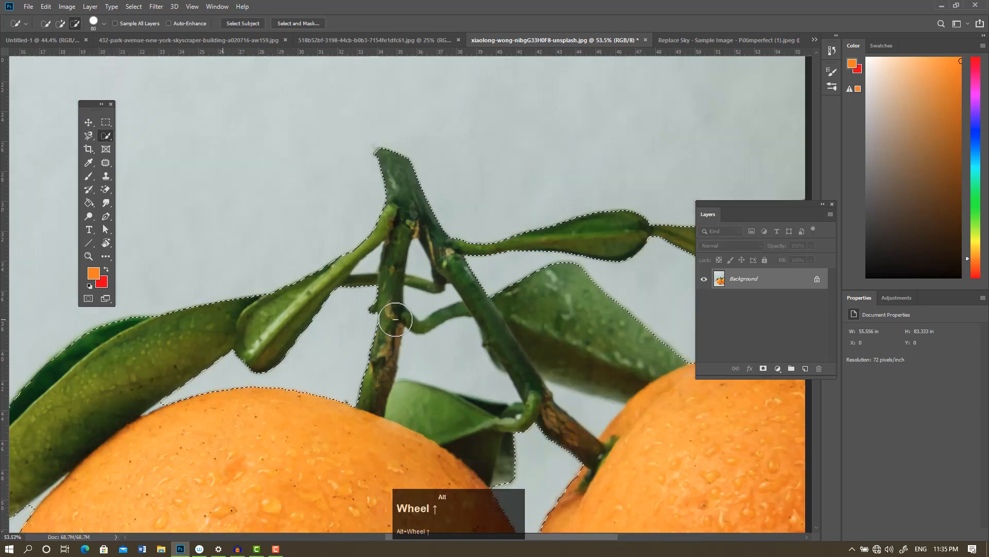
pyautogui.keyDown('alt'); pyautogui.scroll(2, 395, 319); pyautogui.keyUp('alt')
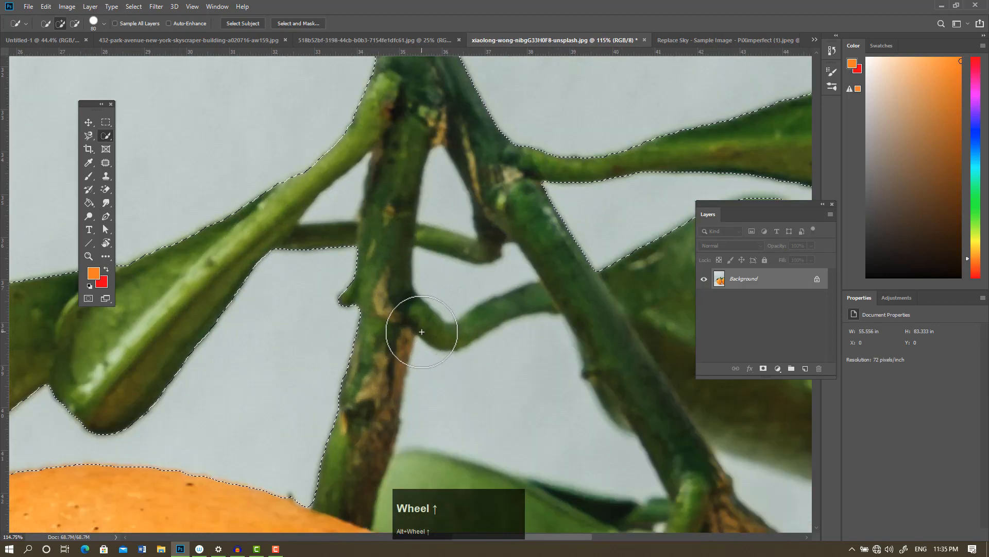
pyautogui.press('alt')
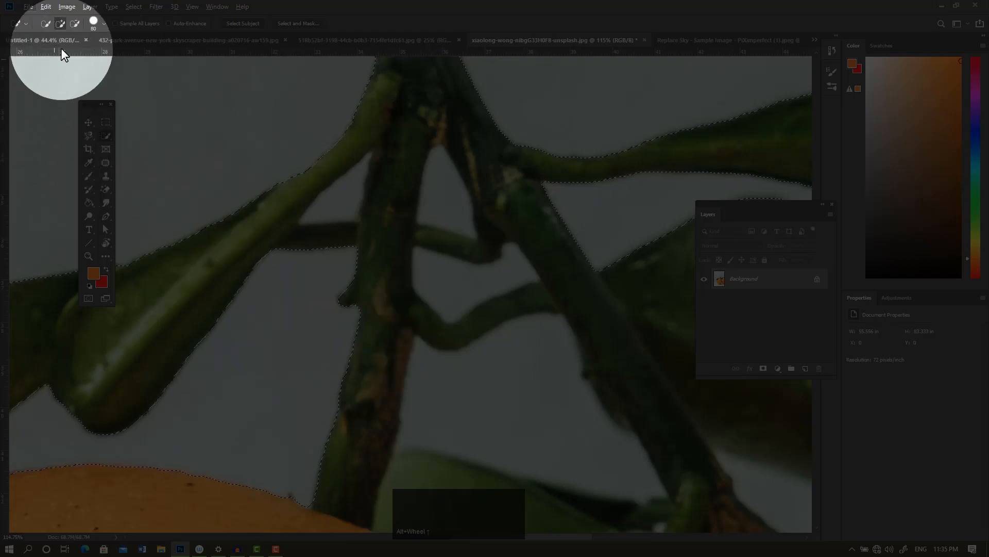
pyautogui.click(60, 23)
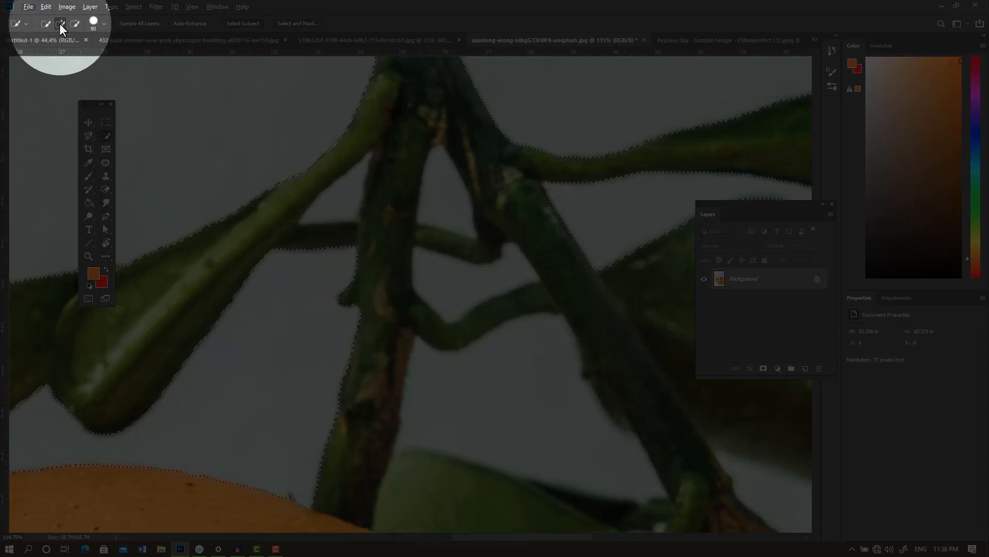
pyautogui.click(76, 20)
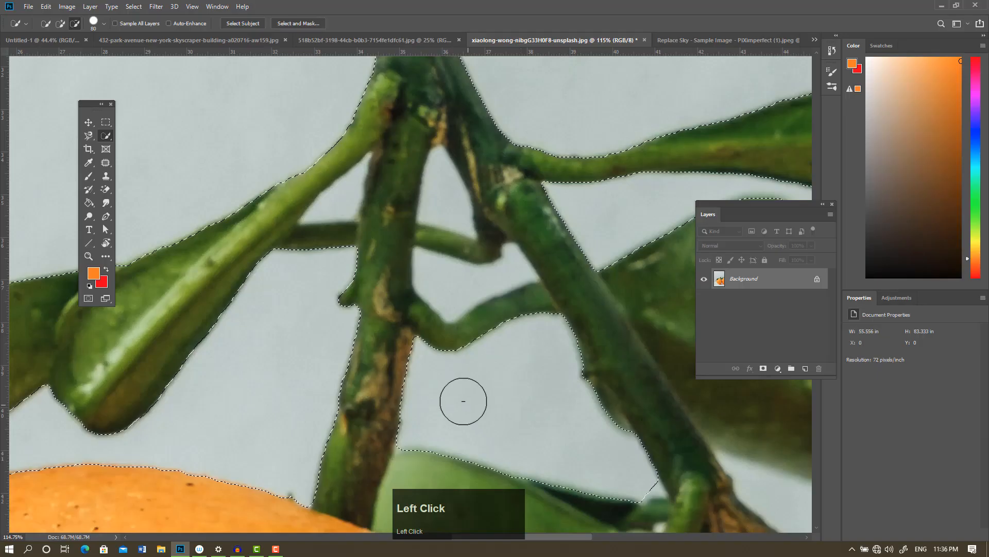
pyautogui.click(447, 285)
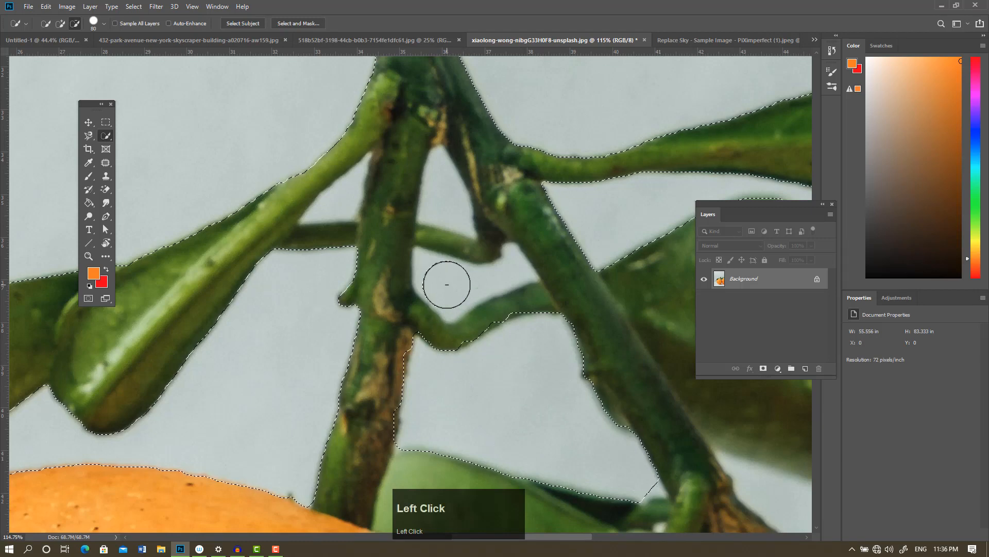
pyautogui.click(439, 204)
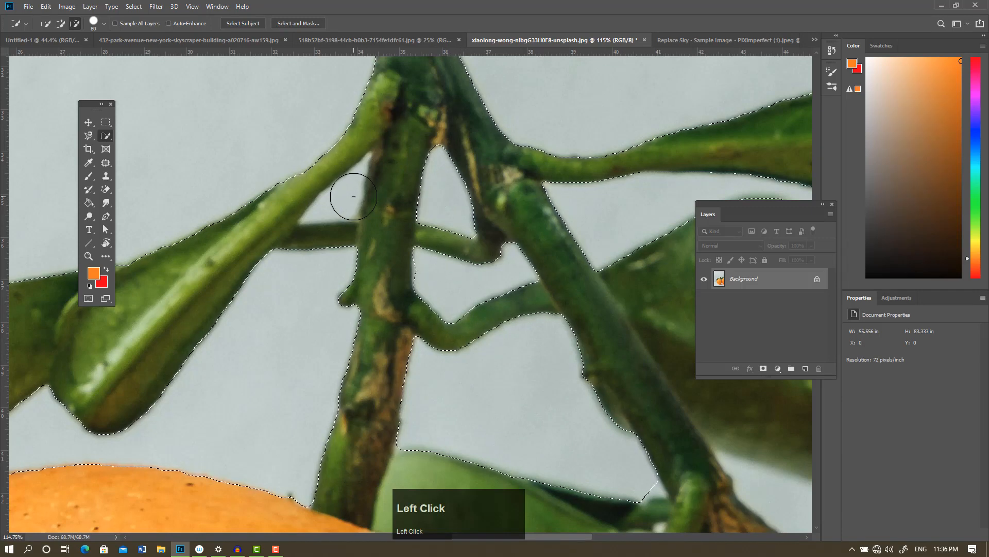
# - Reduce the subtracting brush to 45 and remove the background gap between the left leaf's stalk and the main stem from the selection
pyautogui.press('[')
pyautogui.press('[')
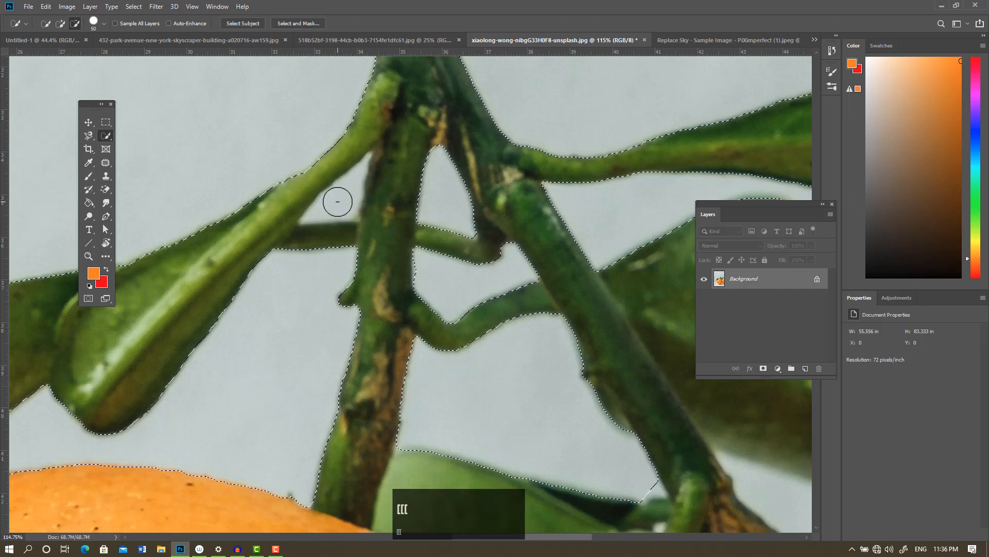
pyautogui.press('[')
pyautogui.click(338, 201)
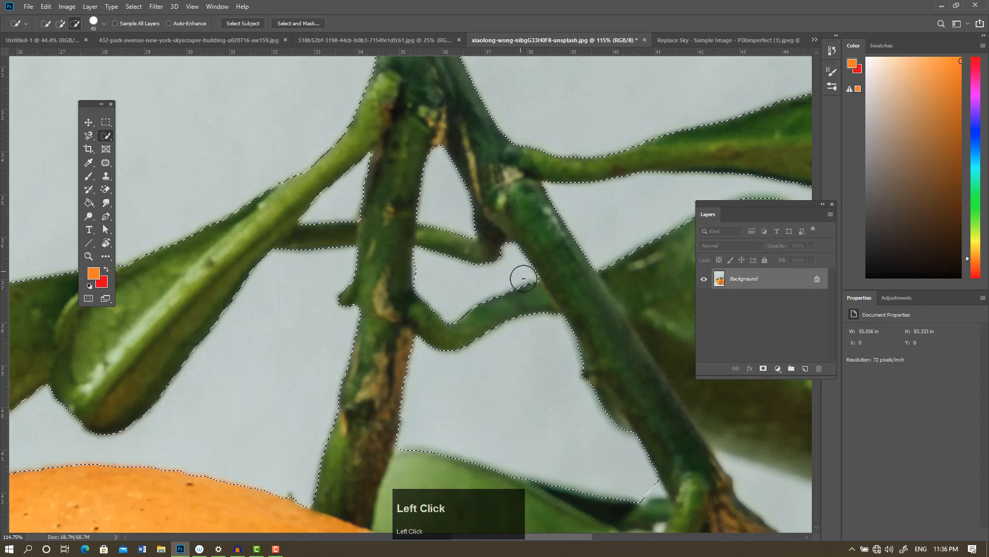
# - Subtract the background between the branch and the right orange, and touch up the gap between the two main stems
pyautogui.scroll(-1, 579, 303)
pyautogui.scroll(-1, 579, 303)
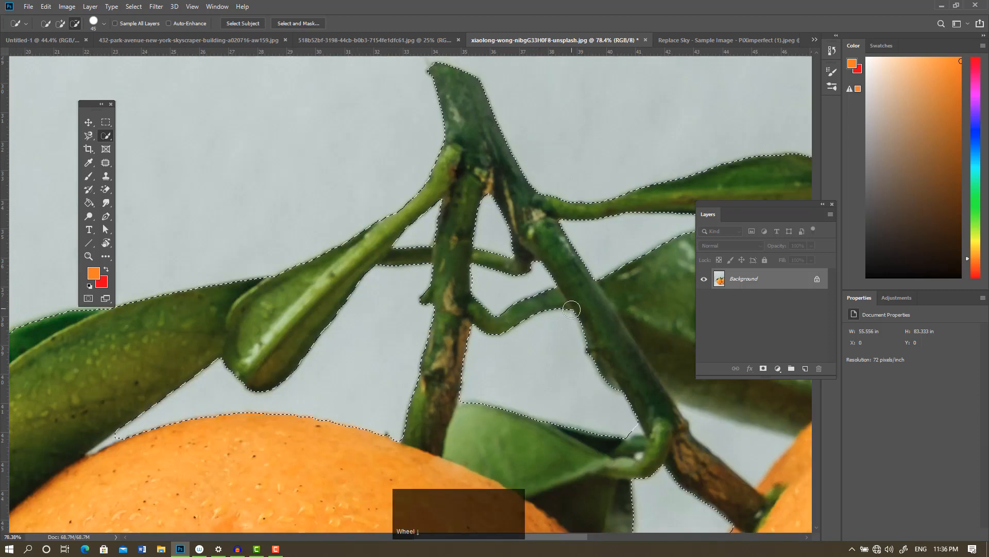
pyautogui.scroll(-1, 731, 431)
pyautogui.click(708, 413)
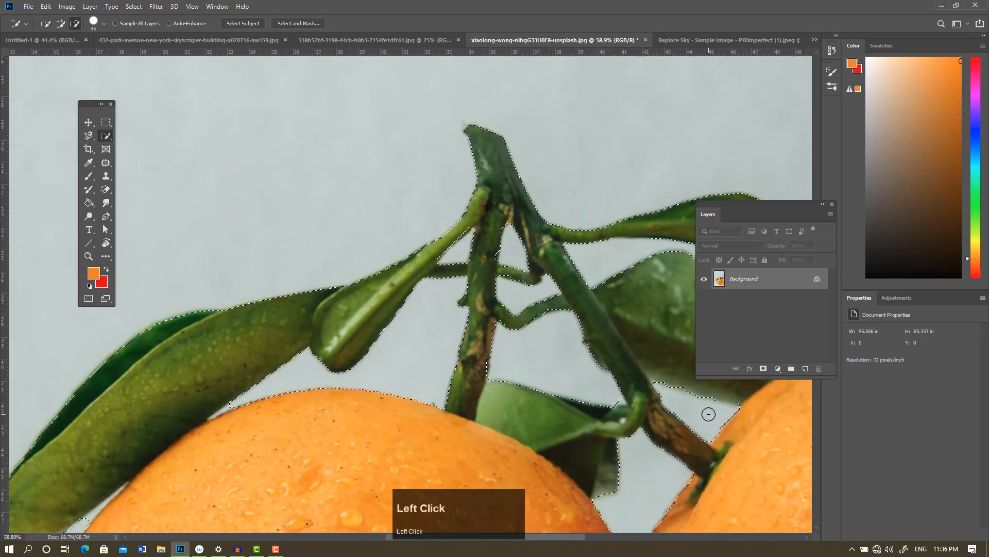
pyautogui.click(537, 365)
pyautogui.scroll(-2, 488, 340)
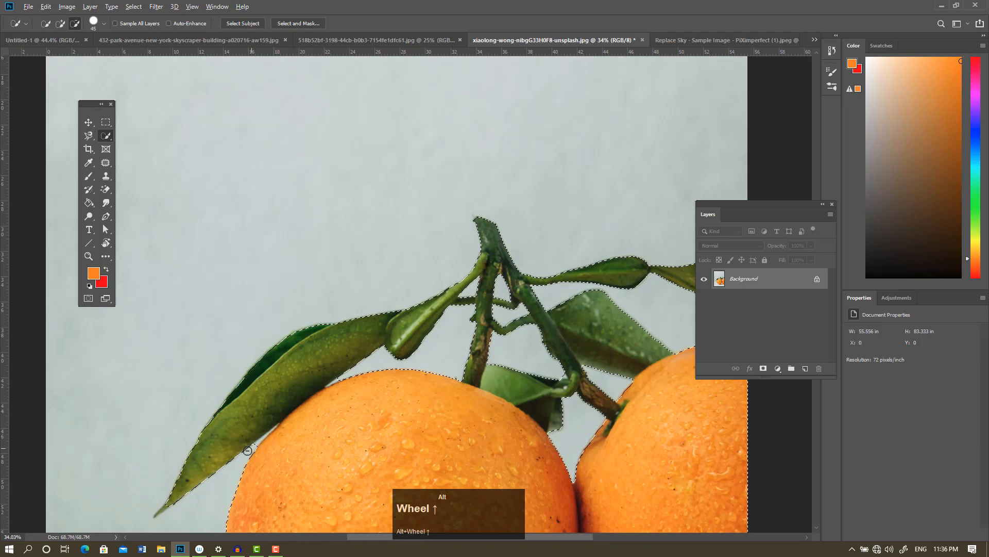
# - Shrink the brush further and subtract the thin background sliver between the long left leaf and the left orange from the selection
pyautogui.scroll(2, 251, 435)
pyautogui.scroll(5, 251, 435)
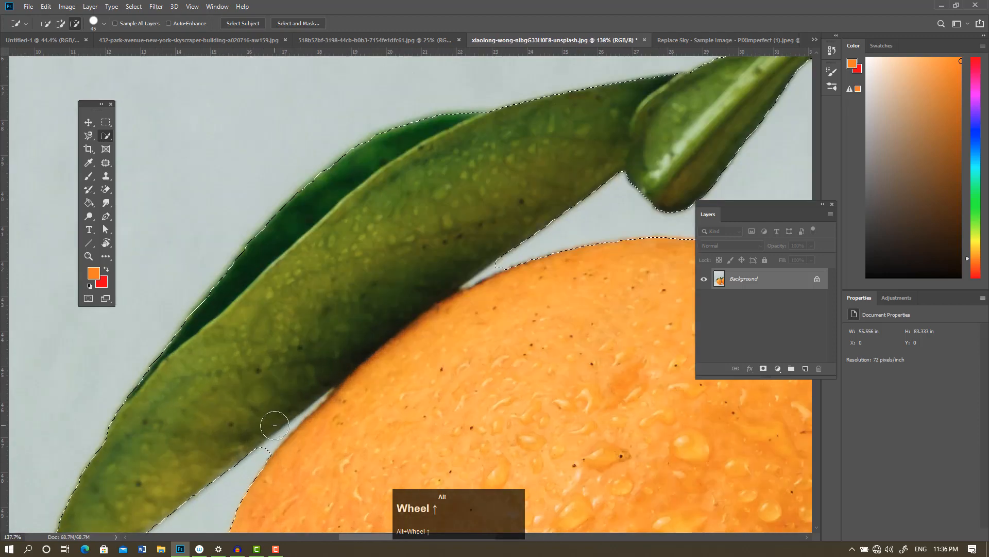
pyautogui.scroll(-1, 275, 425)
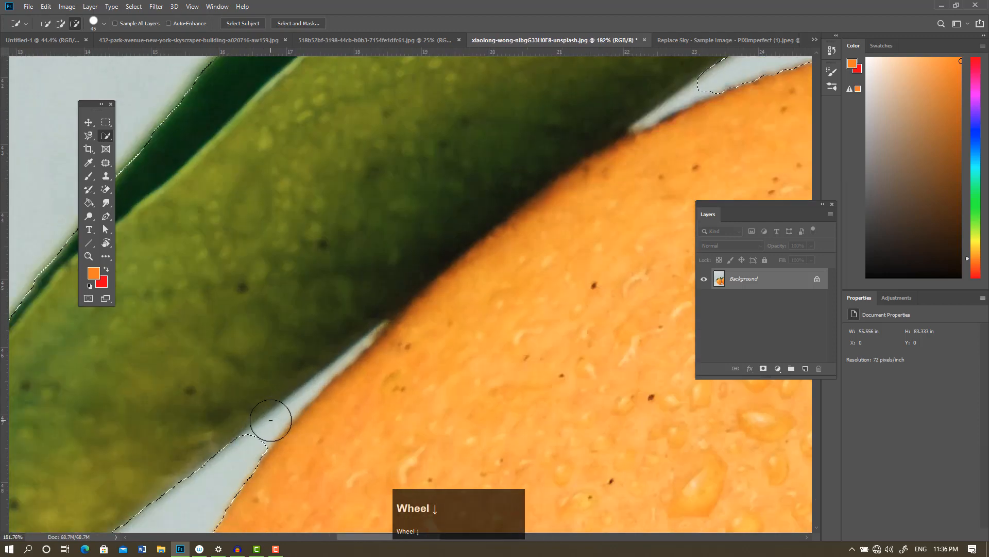
pyautogui.press(']')
pyautogui.press(']')
pyautogui.press('[')
pyautogui.press('[')
pyautogui.press('[')
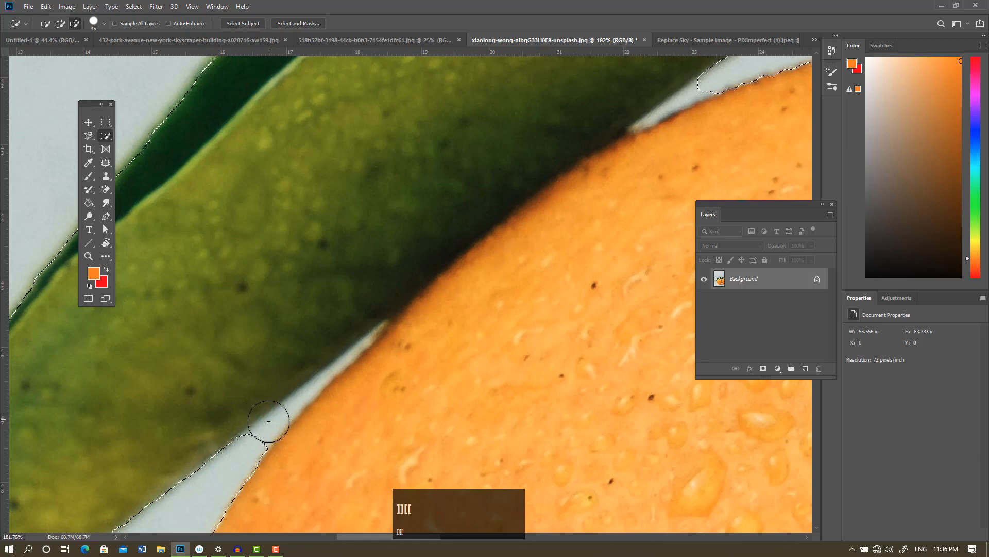
pyautogui.press('[')
pyautogui.press('[')
pyautogui.press('[')
pyautogui.press('[')
pyautogui.press('[')
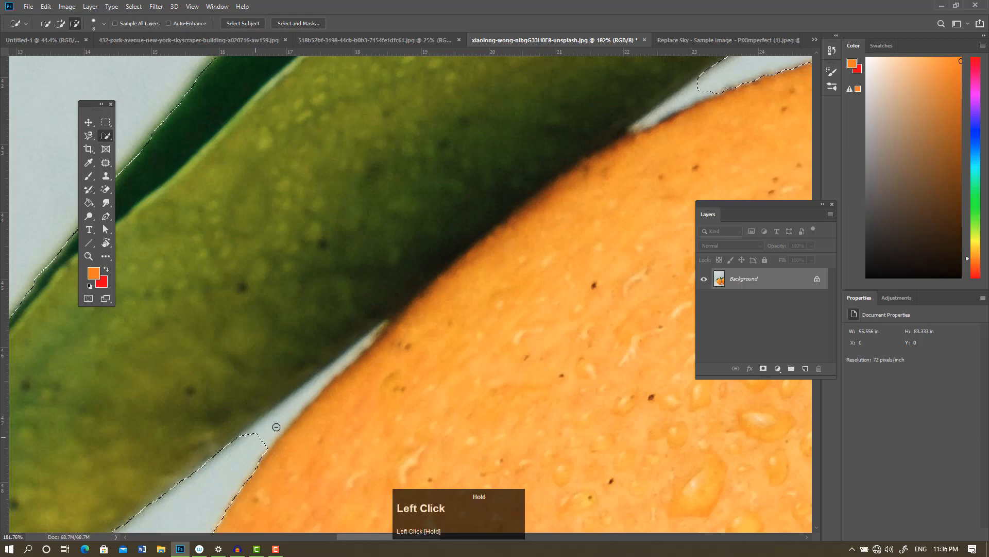
pyautogui.moveTo(274, 424)
pyautogui.mouseDown()
pyautogui.moveTo(283, 420)
pyautogui.moveTo(265, 435)
pyautogui.moveTo(295, 412)
pyautogui.mouseUp()
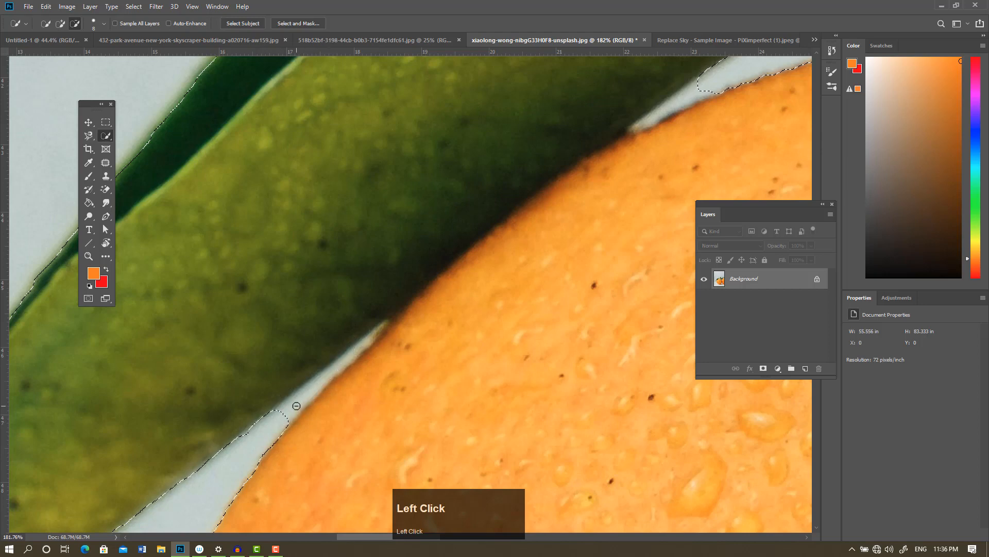
pyautogui.click(297, 406)
pyautogui.click(321, 385)
pyautogui.click(346, 365)
# - Copy the selected oranges, stems and leaves onto a new layer and hide the Background layer
pyautogui.scroll(-2, 372, 358)
pyautogui.scroll(-3, 372, 359)
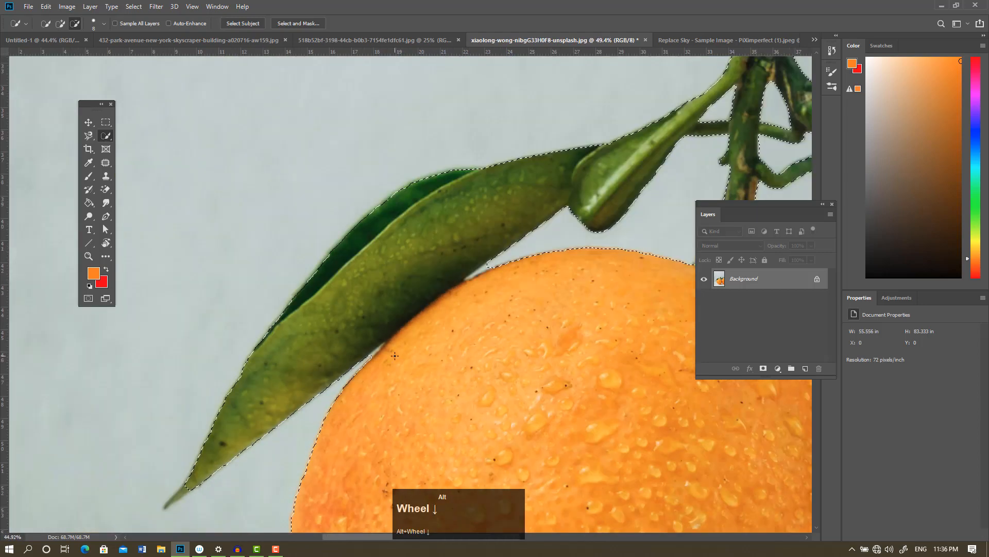
pyautogui.scroll(-2, 395, 356)
pyautogui.scroll(-1, 501, 321)
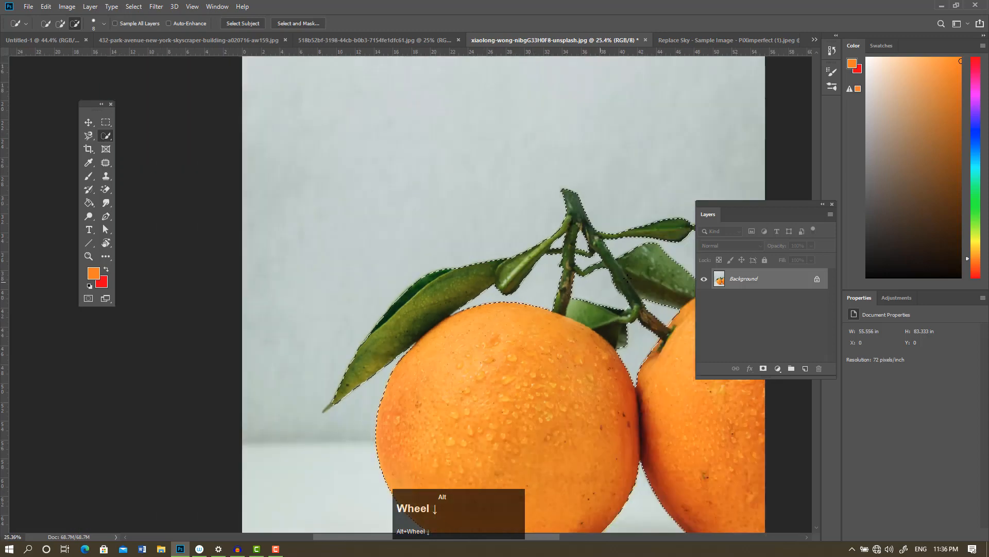
pyautogui.moveTo(804, 204); pyautogui.dragTo(824, 188)
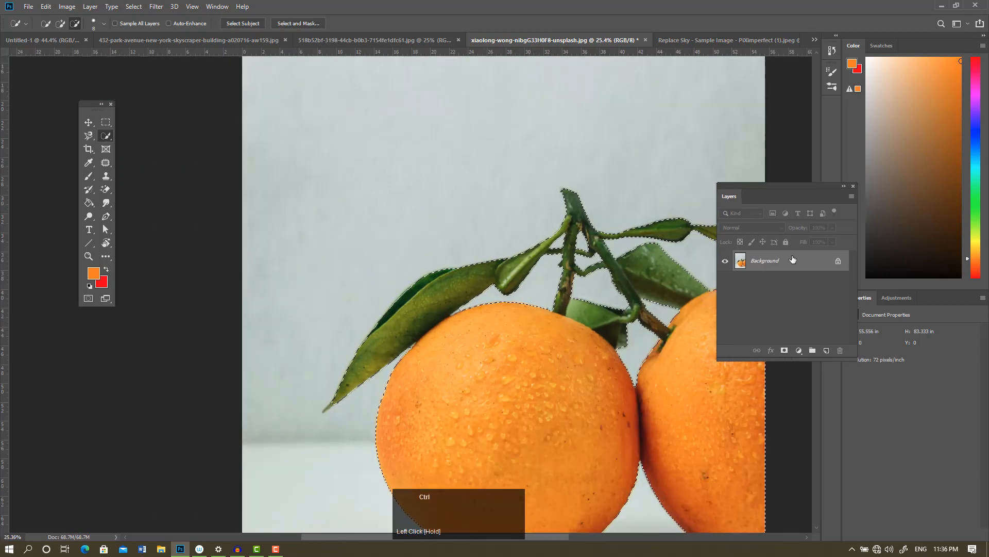
pyautogui.hotkey('ctrl', 'j')
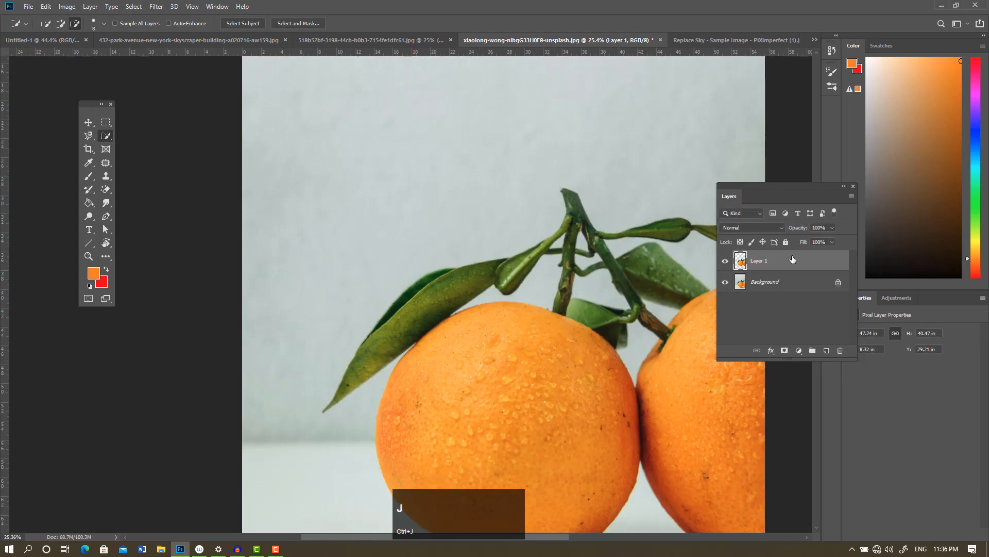
pyautogui.click(724, 283)
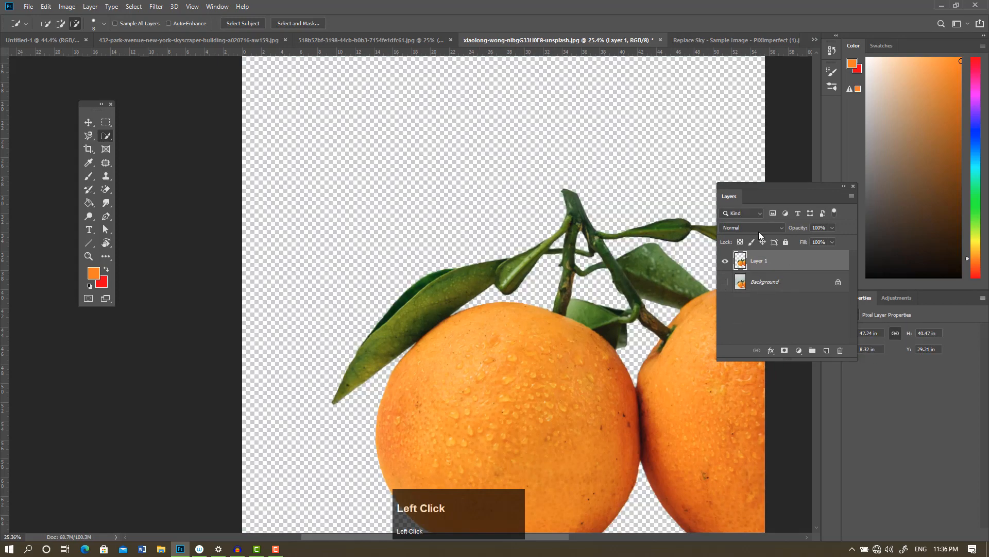
# - Move the oranges cutout up and to the left on the canvas, and show the Background layer again
pyautogui.click(88, 123)
pyautogui.moveTo(547, 406); pyautogui.dragTo(448, 318)
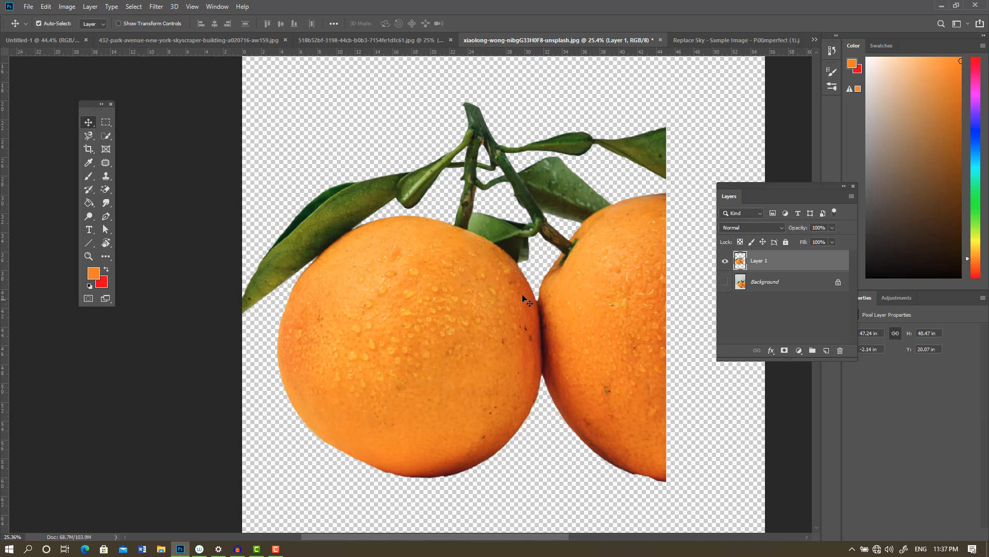
pyautogui.click(725, 282)
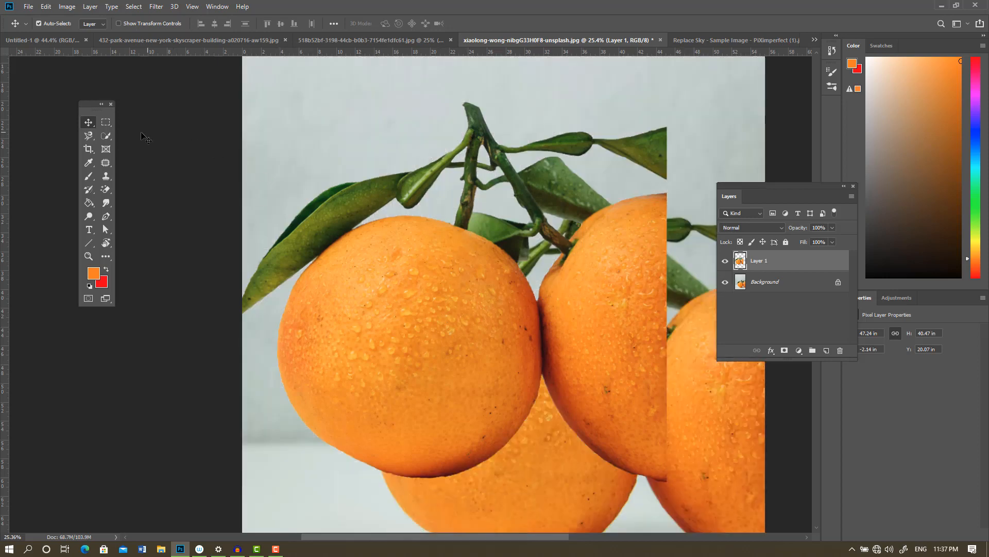
# - Switch to the Magic Wand Tool and delete the oranges cutout layer
pyautogui.rightClick(107, 138)
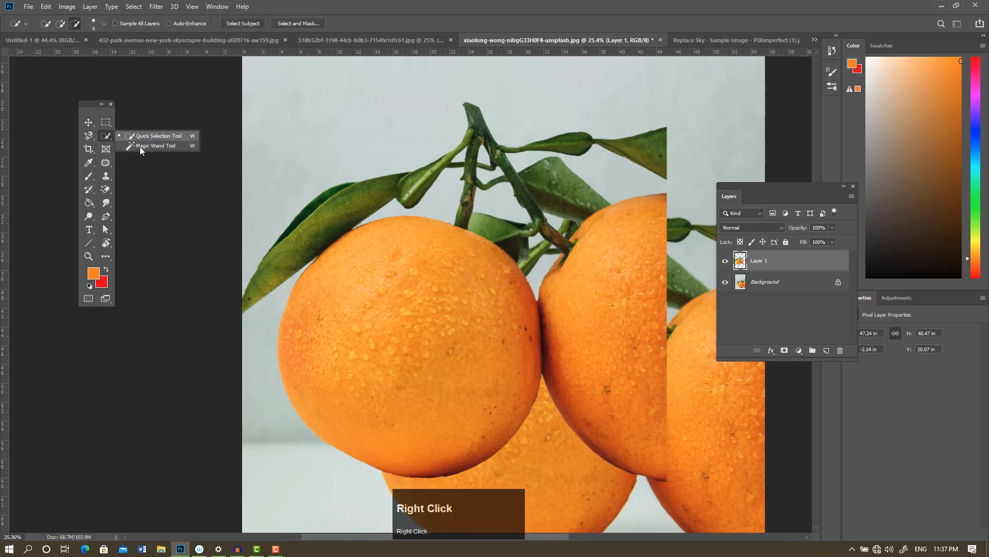
pyautogui.click(155, 148)
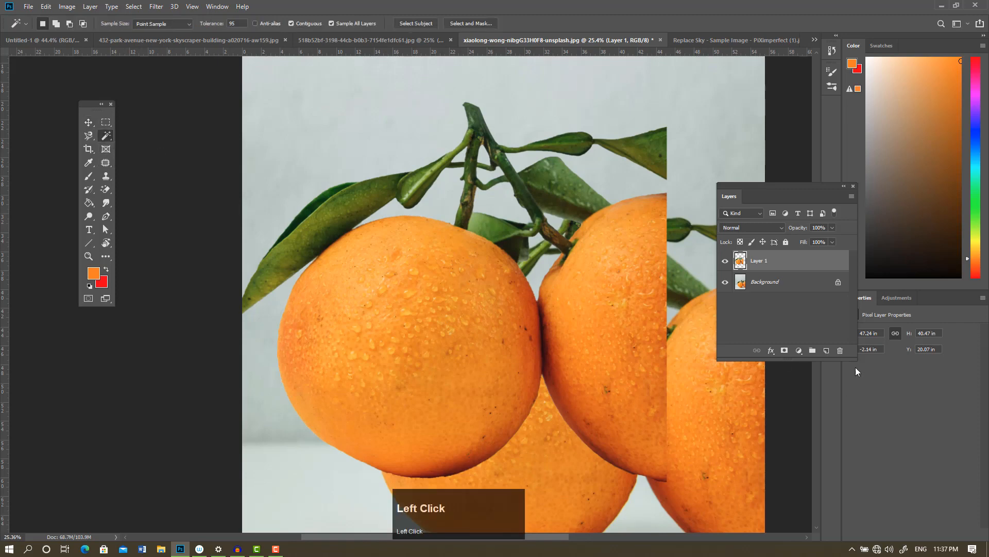
pyautogui.click(840, 351)
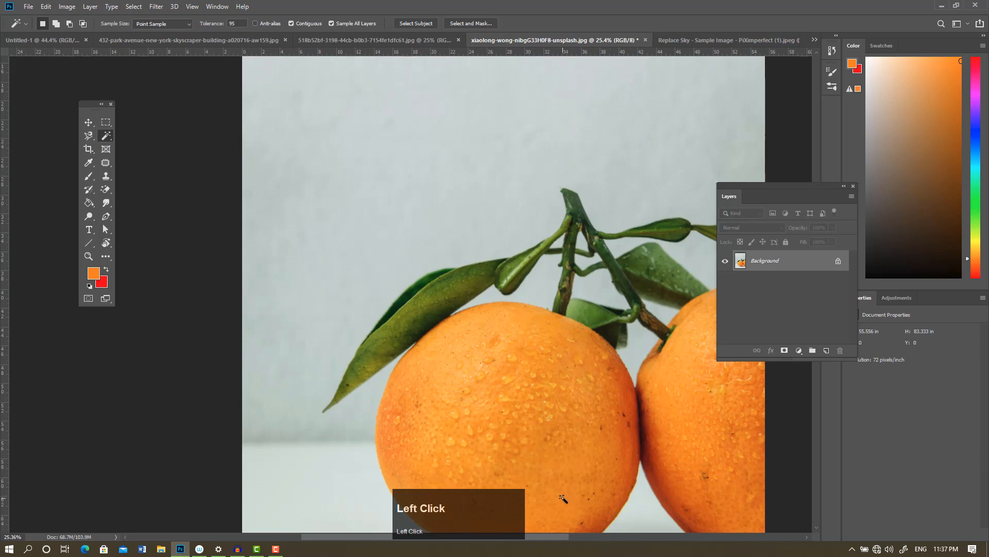
# - Set the Magic Wand tolerance to 22, sample the middle of the left orange, and clear the selection
pyautogui.moveTo(549, 541); pyautogui.dragTo(585, 536)
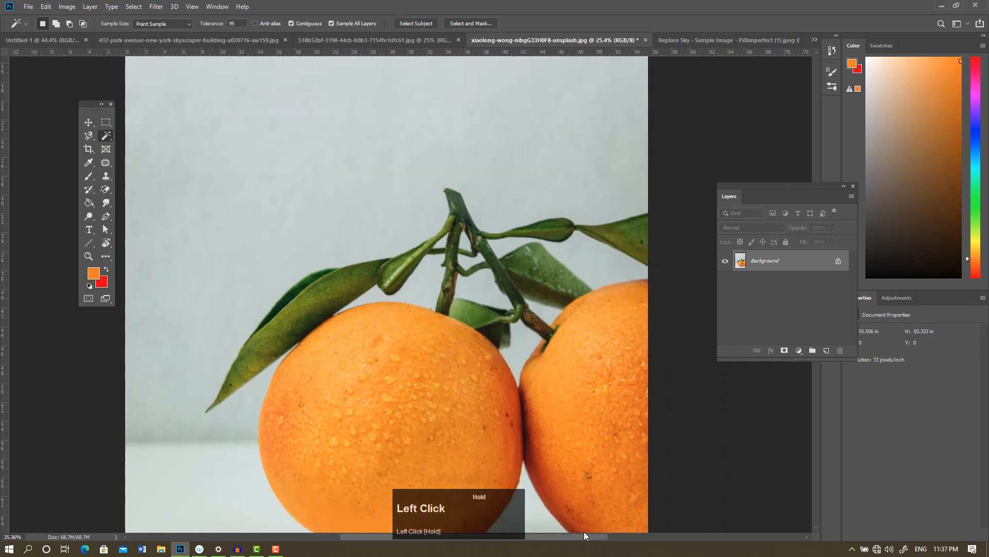
pyautogui.scroll(-3, 458, 390)
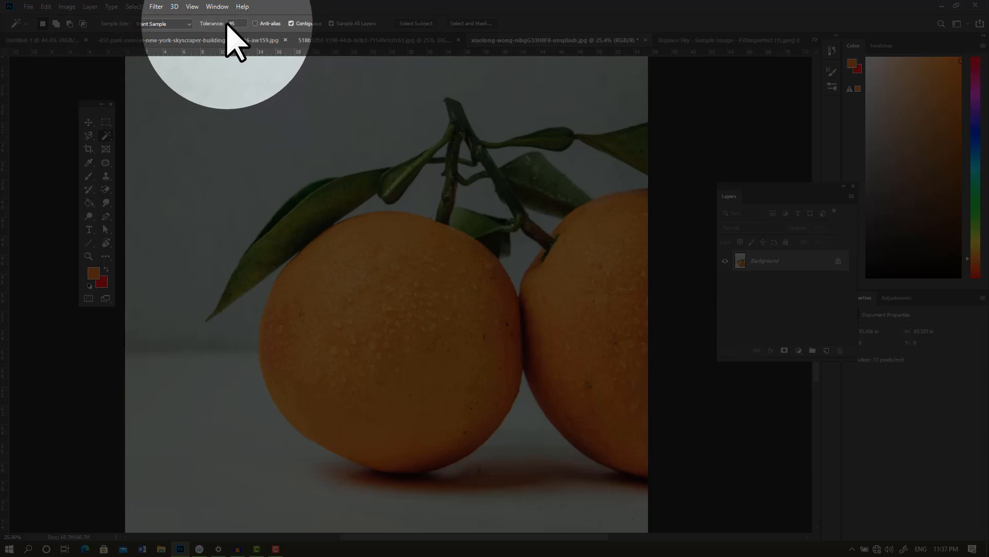
pyautogui.moveTo(226, 29); pyautogui.dragTo(204, 27)
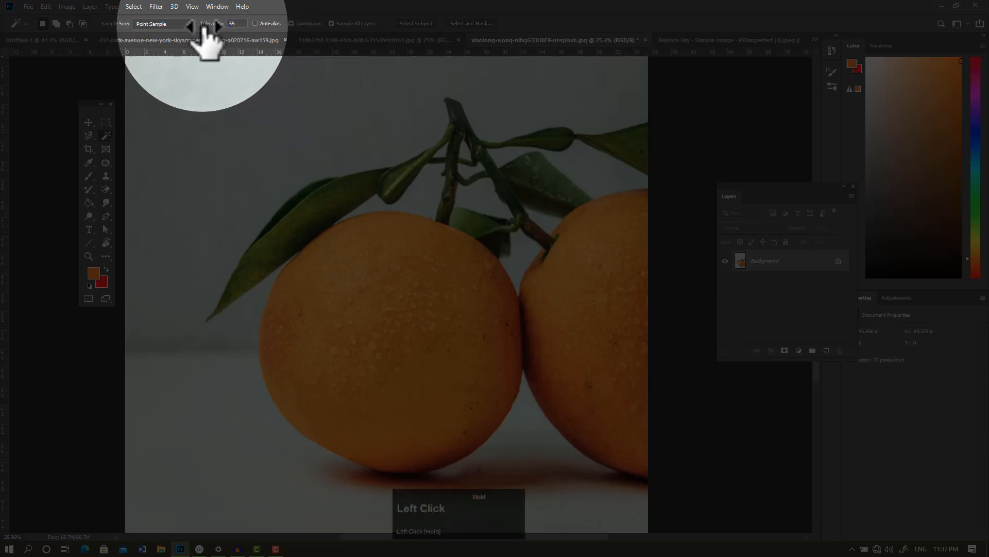
pyautogui.click(233, 23)
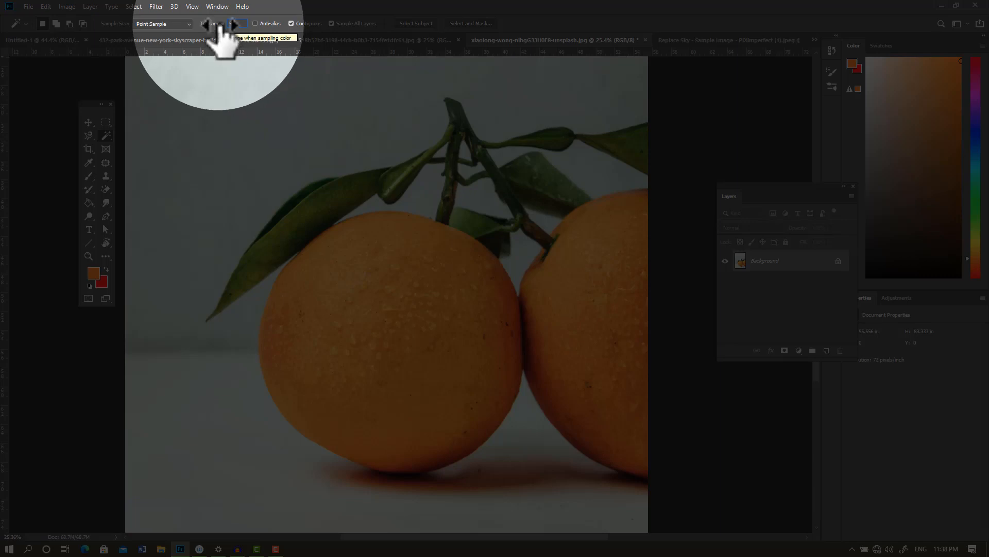
pyautogui.moveTo(222, 26); pyautogui.dragTo(203, 26)
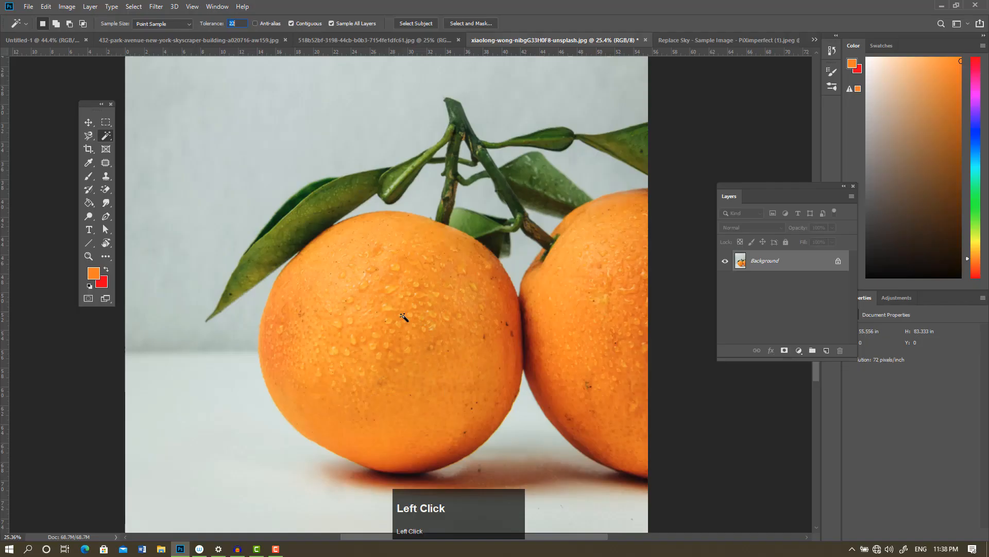
pyautogui.click(386, 325)
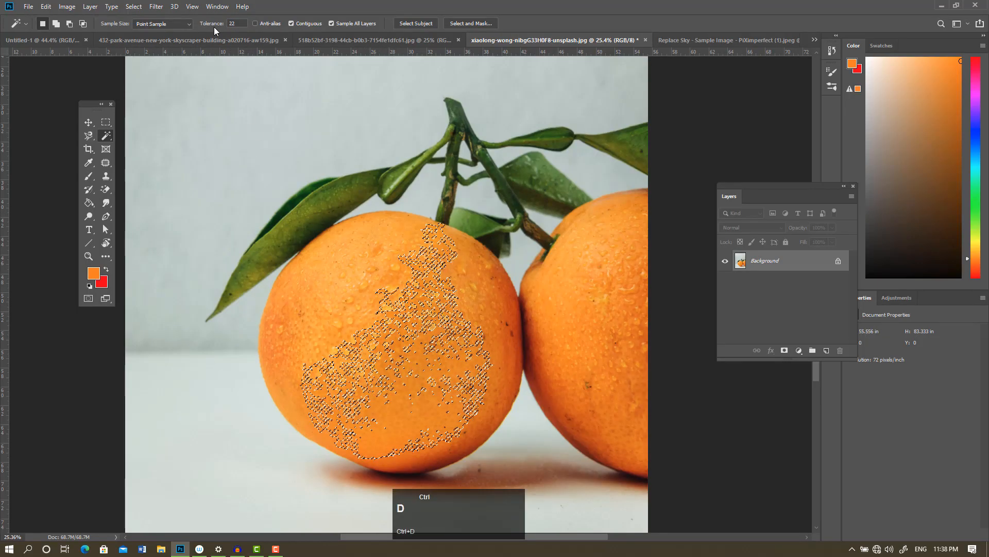
pyautogui.hotkey('ctrl', 'd')
# - Lower the tolerance to 17 and sample several different spots on the left orange
pyautogui.moveTo(213, 27); pyautogui.dragTo(210, 26)
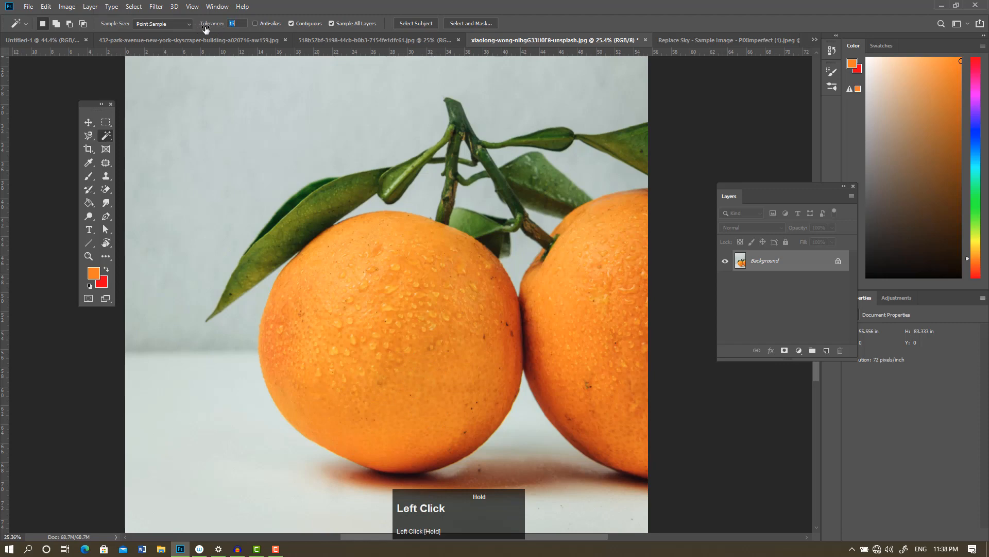
pyautogui.click(357, 265)
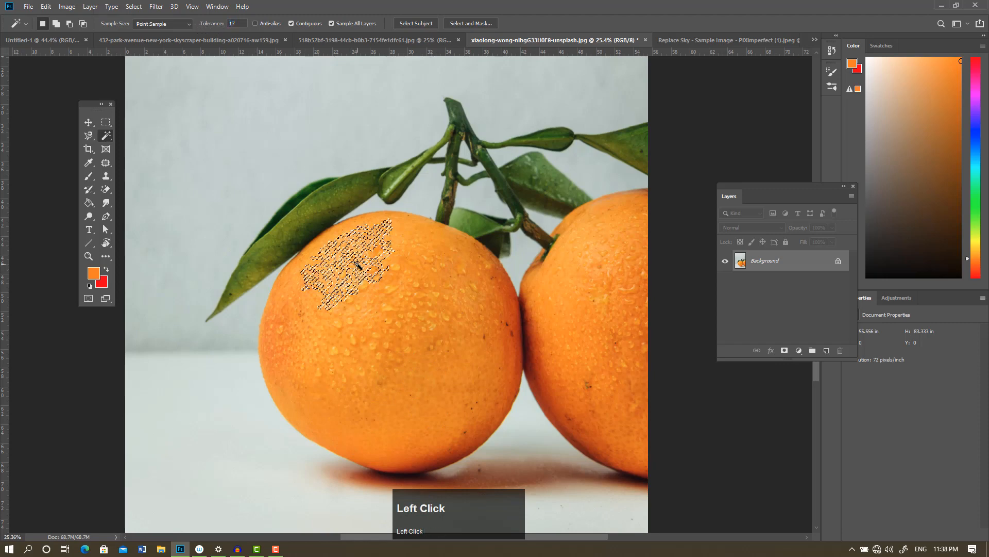
pyautogui.click(402, 327)
pyautogui.click(351, 290)
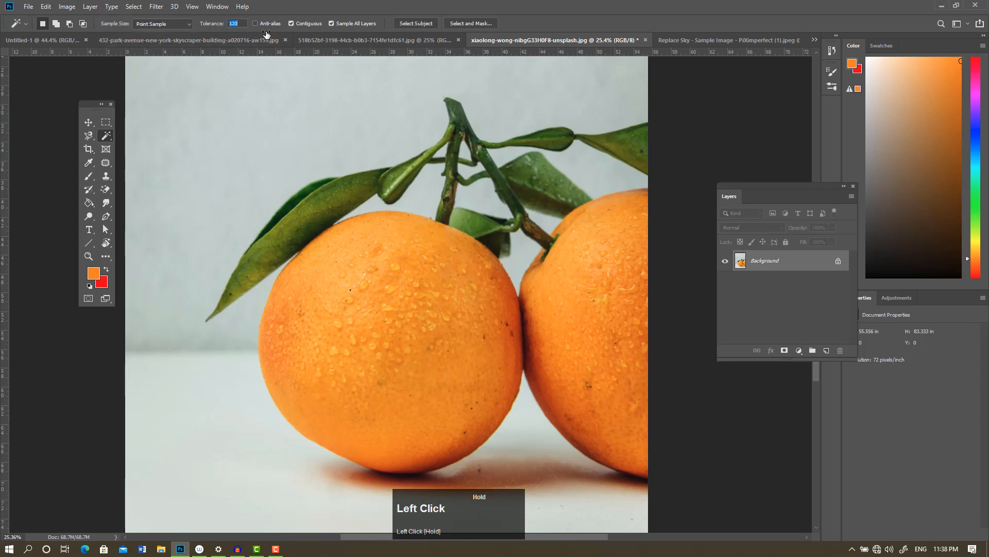
# - Raise the tolerance to 120, select the left orange with one sample, and clear the selection
pyautogui.click(378, 301)
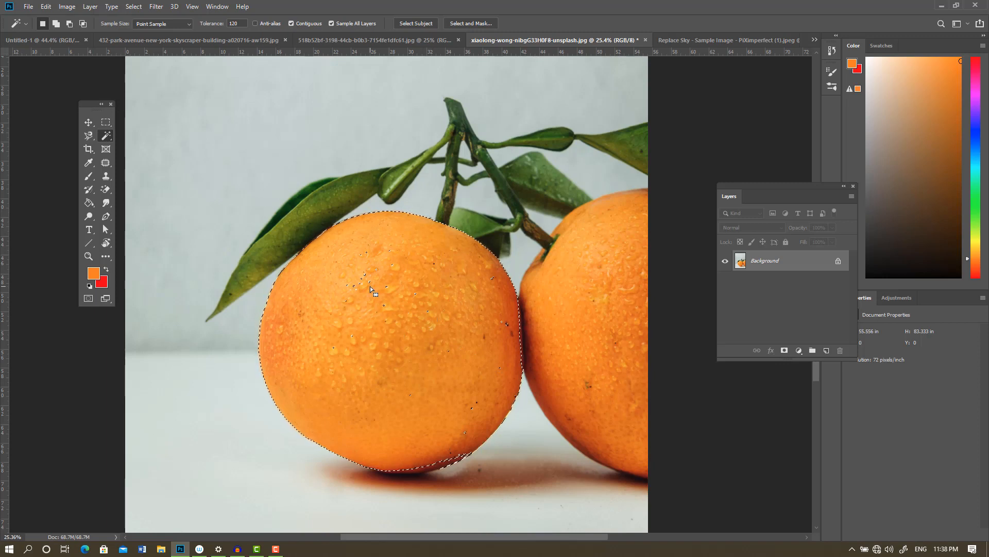
pyautogui.hotkey('ctrl', 'd')
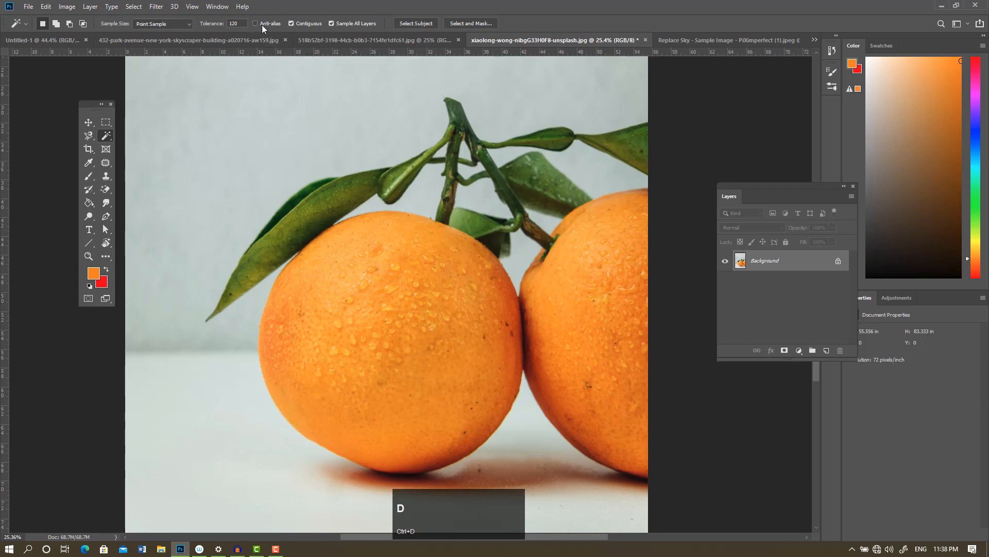
# - Enable Anti-alias, try sampling the left orange with Contiguous off, restore Contiguous and clear the selection
pyautogui.click(265, 24)
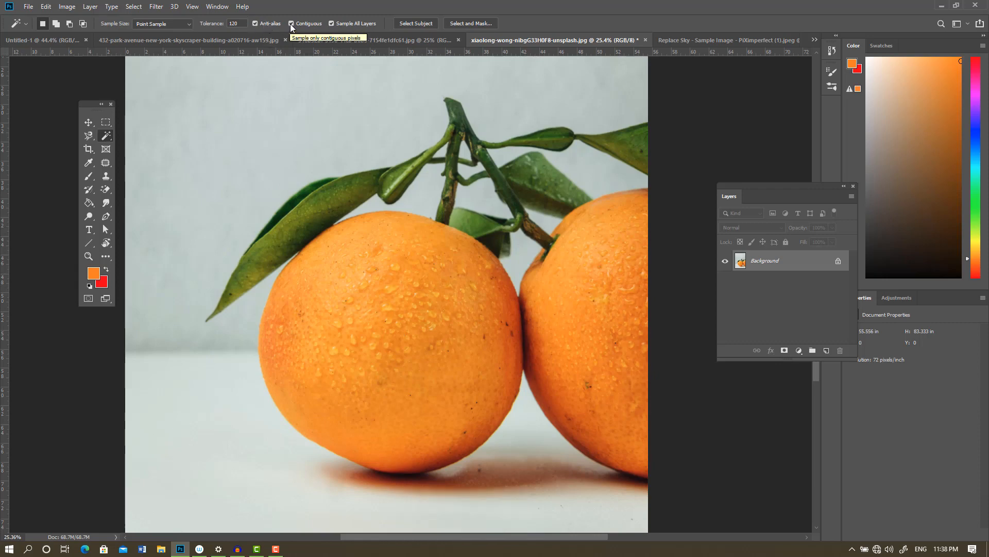
pyautogui.click(291, 24)
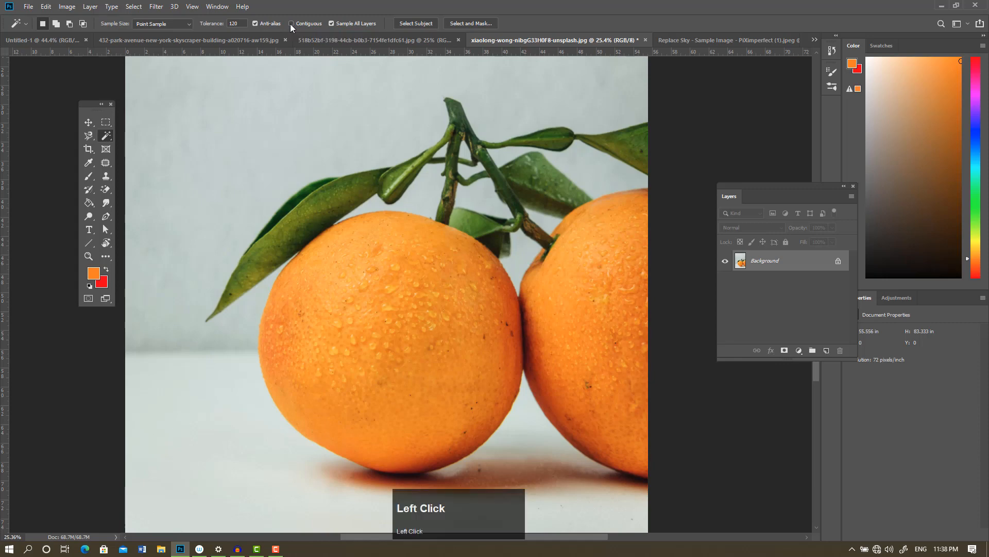
pyautogui.click(395, 289)
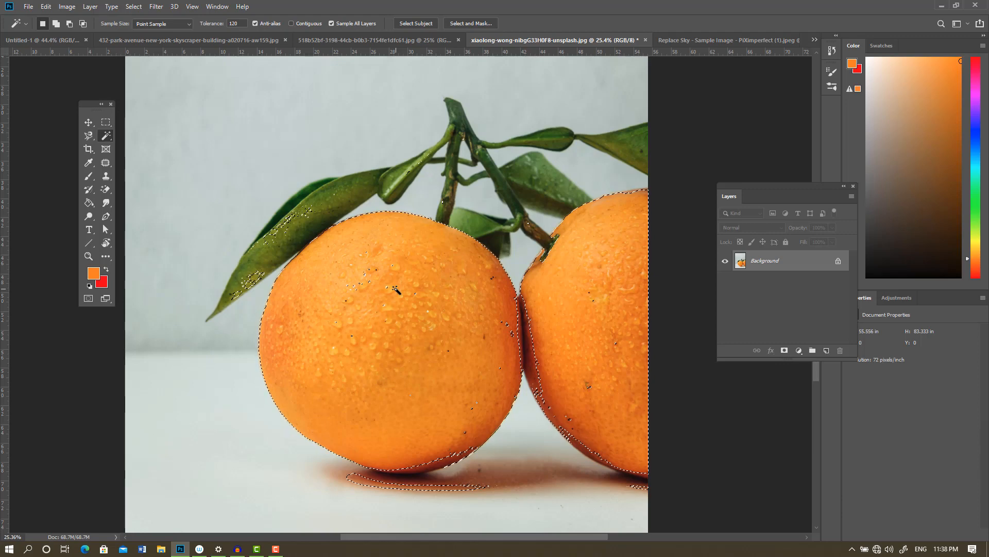
pyautogui.click(291, 23)
pyautogui.hotkey('ctrl', 'd')
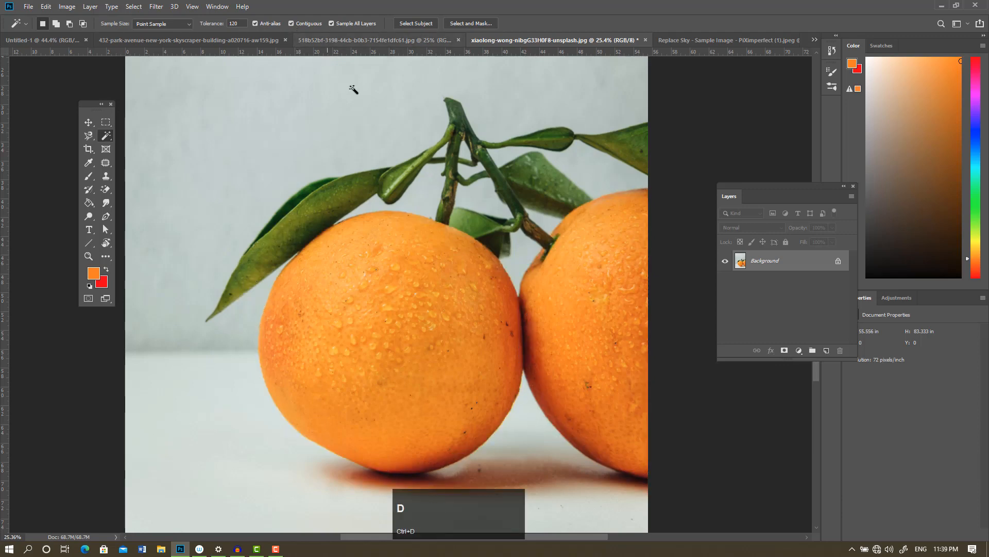
# - Sample each orange separately with the Magic Wand at tolerance 120, reselect the left one, and add the right orange to the selection
pyautogui.click(407, 325)
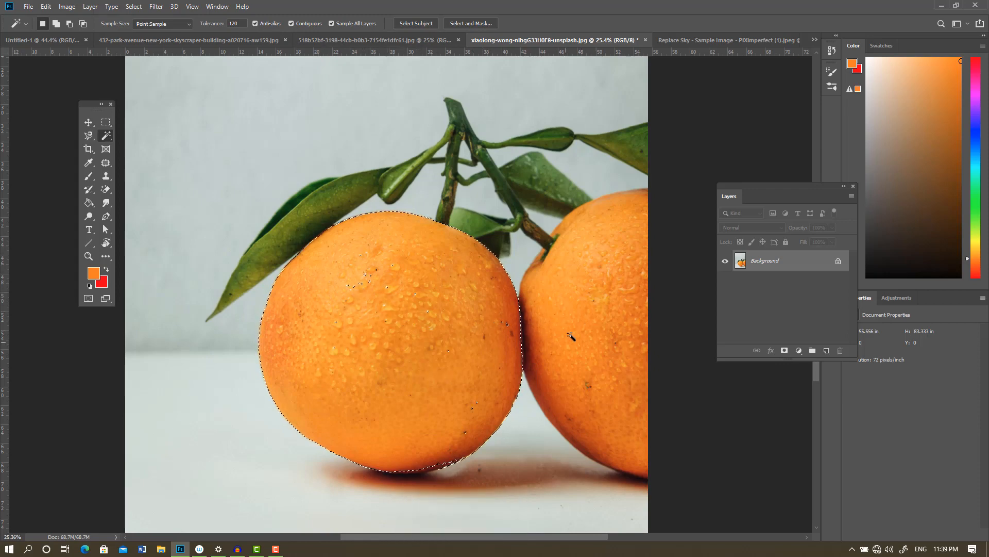
pyautogui.click(602, 306)
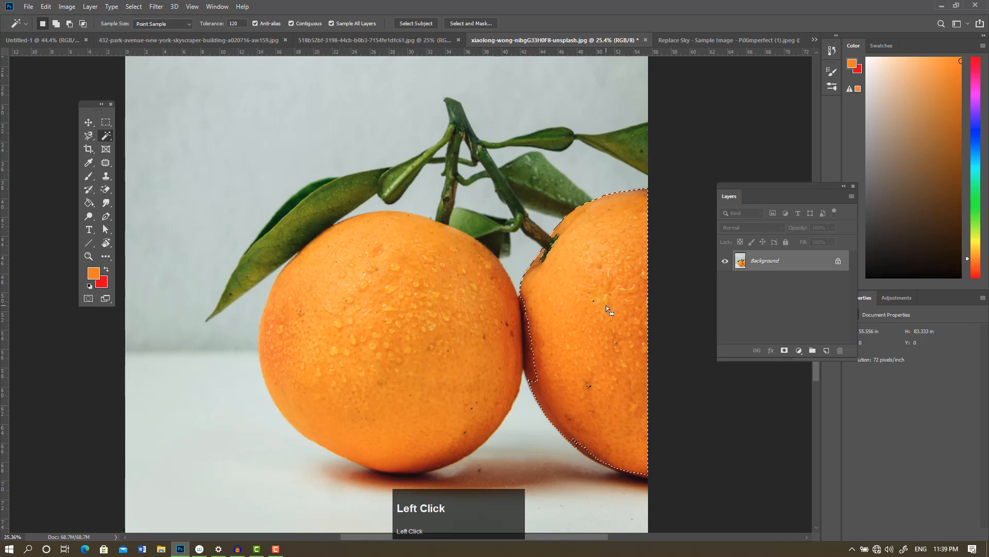
pyautogui.click(366, 319)
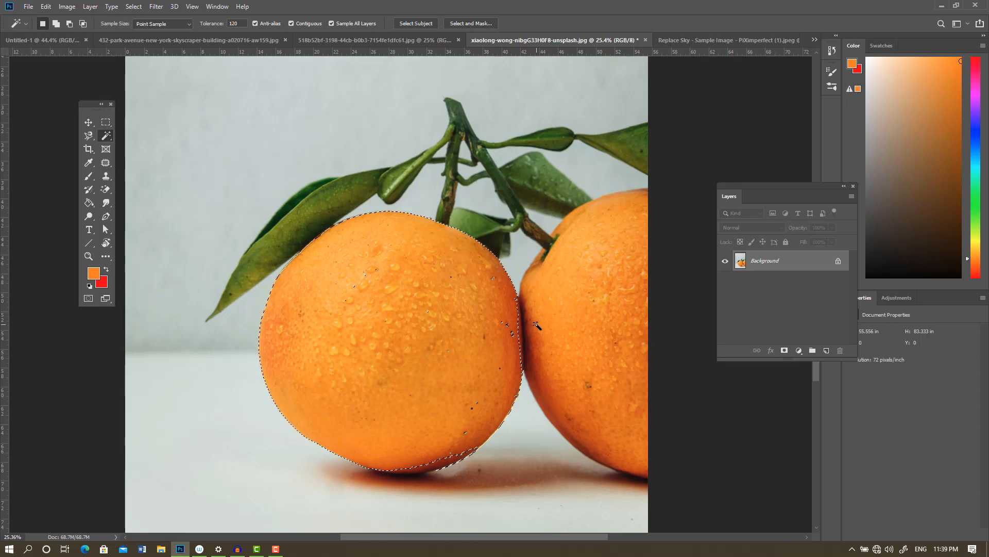
pyautogui.keyDown('shift'); pyautogui.click(566, 309); pyautogui.keyUp('shift')
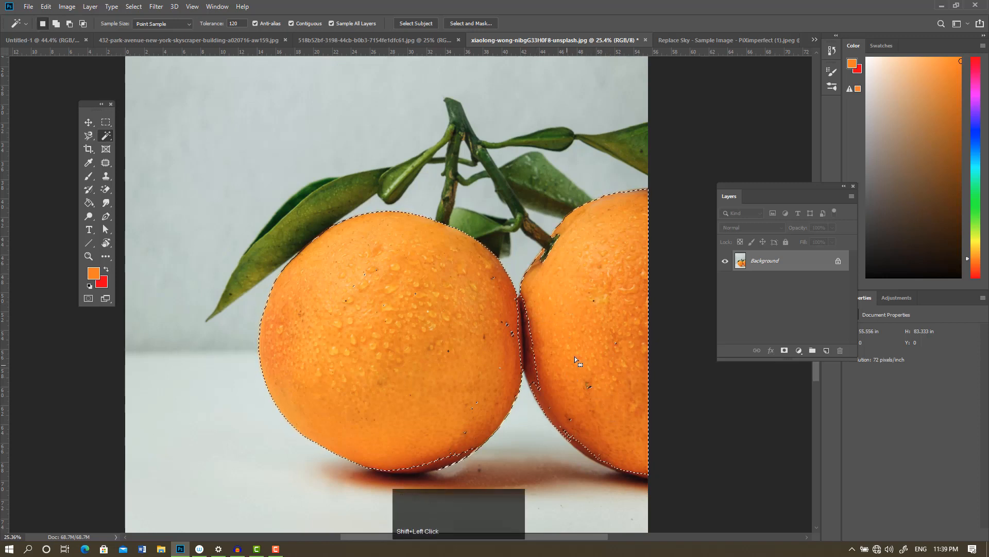
# - Switch to the Quick Selection tool and set it to add to the current selection of the oranges
pyautogui.keyDown('alt'); pyautogui.scroll(3, 450, 332); pyautogui.keyUp('alt')
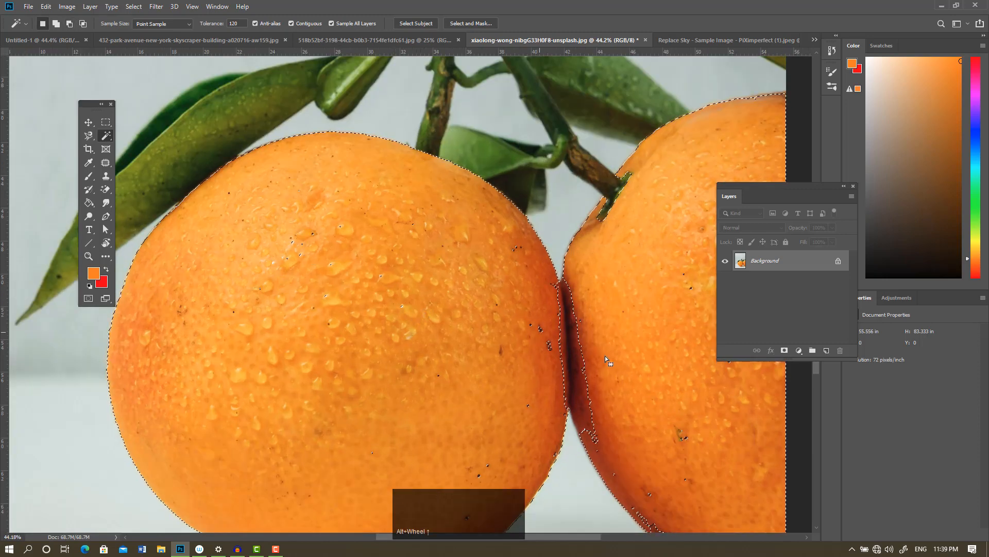
pyautogui.rightClick(105, 137)
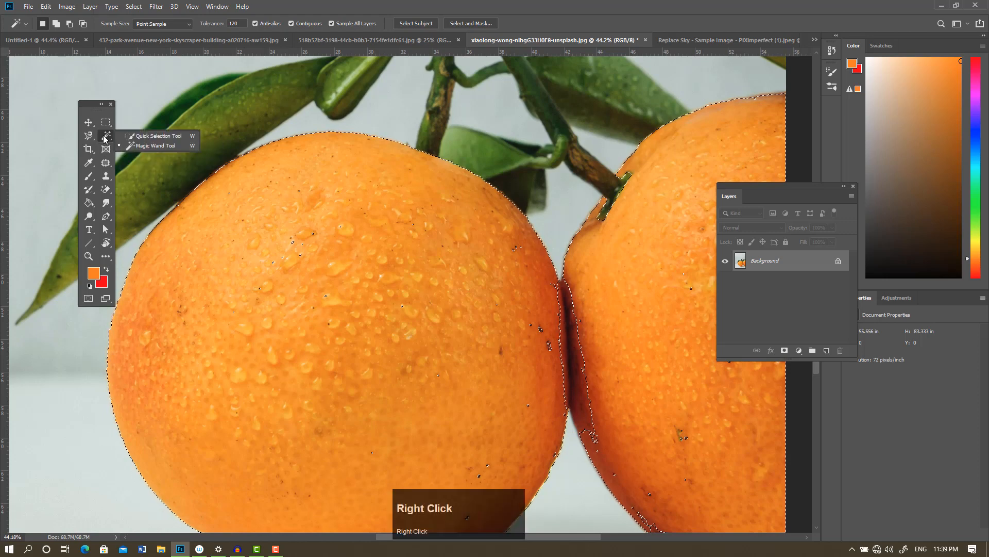
pyautogui.click(149, 140)
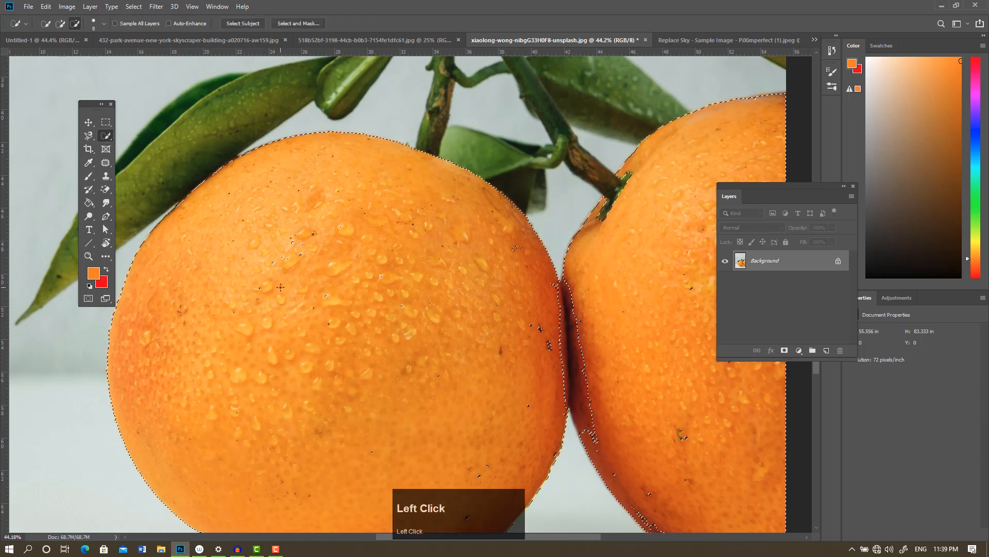
pyautogui.click(60, 24)
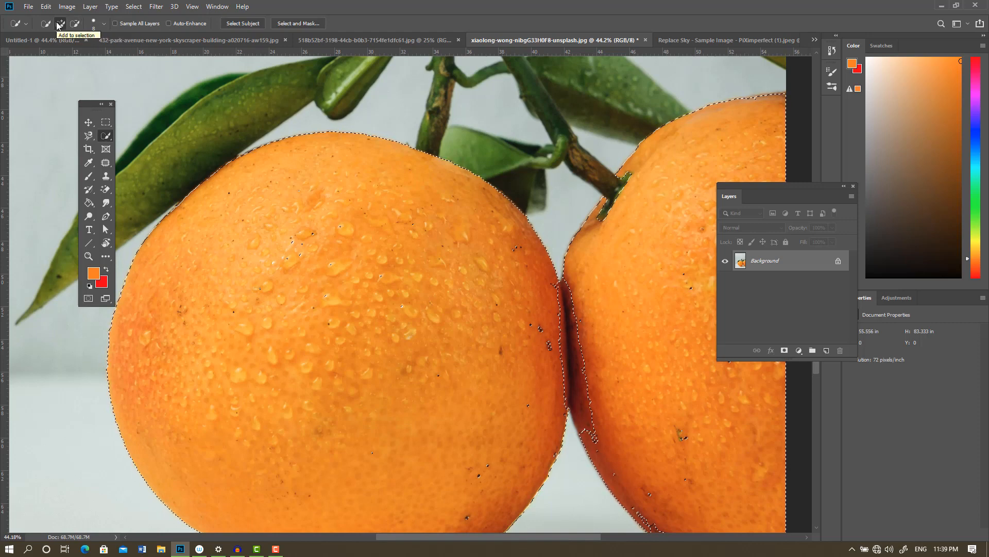
pyautogui.click(59, 24)
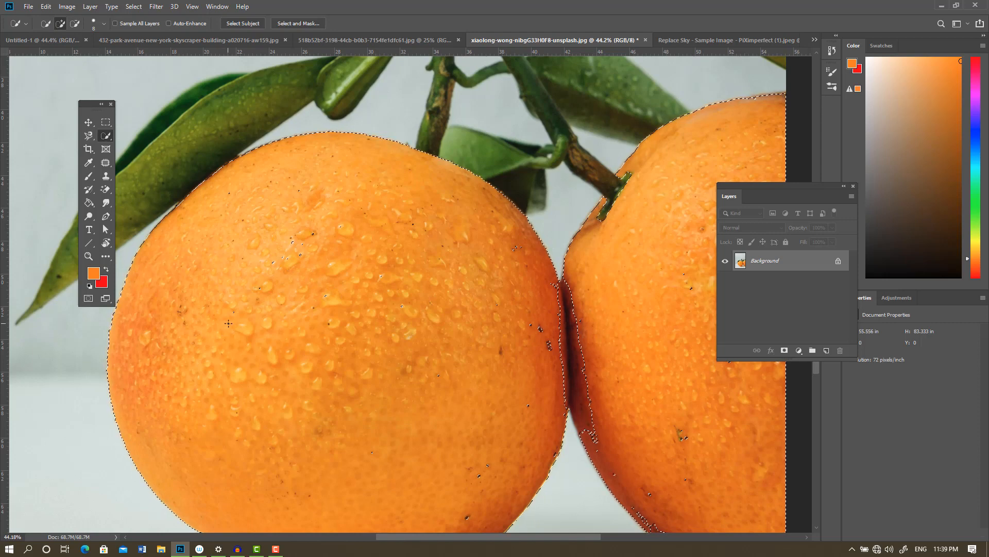
# - Set the brush size to 400 and paint over both oranges to fill in the missed spots and the dark edge between them
pyautogui.press('[')
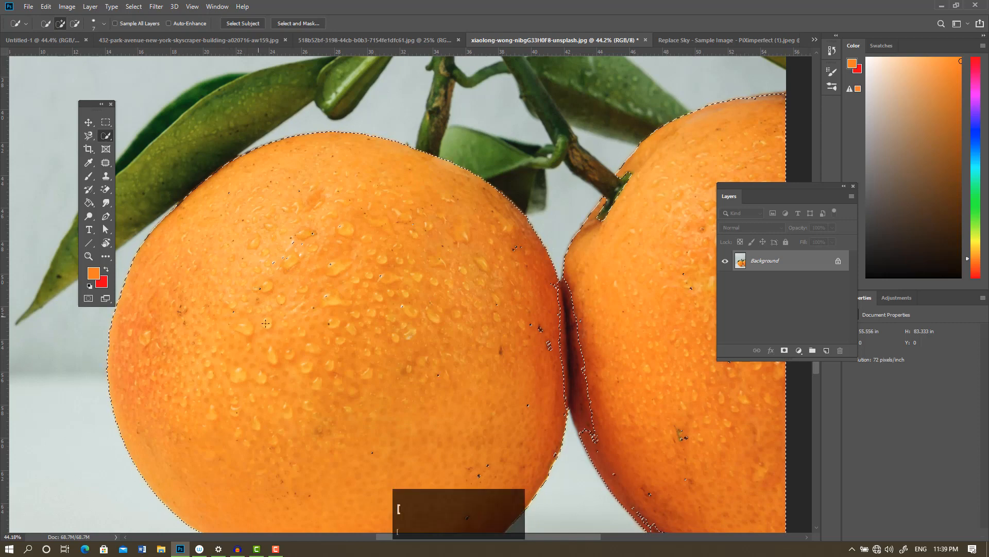
pyautogui.press('[')
pyautogui.press('[')
pyautogui.press('[')
pyautogui.press('[')
pyautogui.press('[')
pyautogui.press('[')
pyautogui.press('[')
pyautogui.press('[')
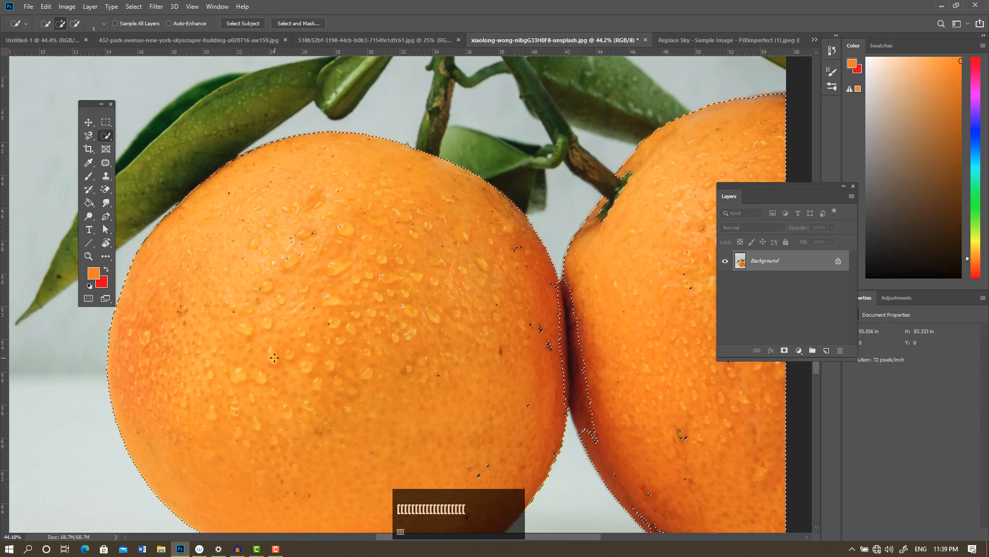
pyautogui.press(']')
pyautogui.press(']')
pyautogui.press(']')
pyautogui.press(']')
pyautogui.press(']')
pyautogui.press(']')
pyautogui.press(']')
pyautogui.press(']')
pyautogui.press(']')
pyautogui.press(']')
pyautogui.press(']')
pyautogui.press(']')
pyautogui.press(']')
pyautogui.press(']')
pyautogui.press(']')
pyautogui.press(']')
pyautogui.press(']')
pyautogui.press(']')
pyautogui.press(']')
pyautogui.press(']')
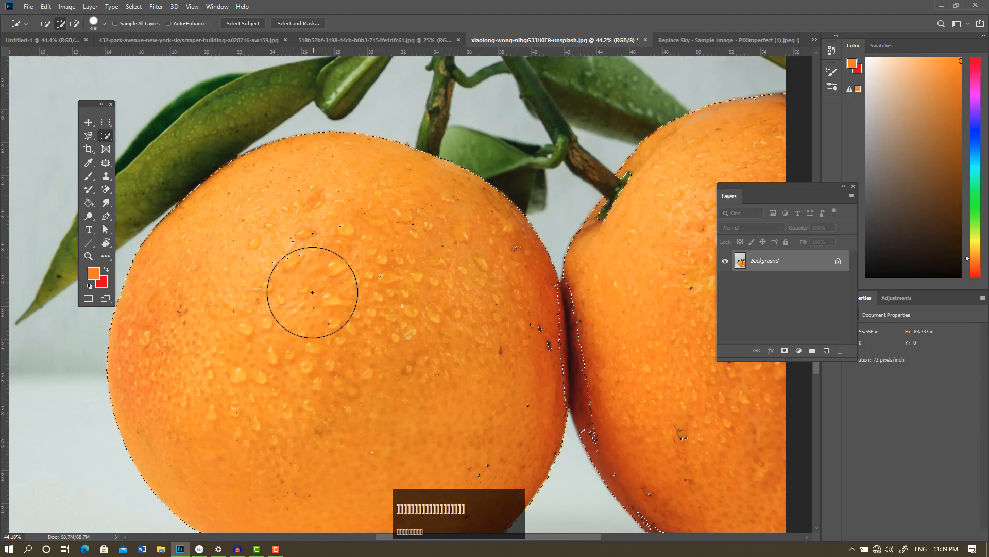
pyautogui.moveTo(287, 247)
pyautogui.mouseDown()
pyautogui.moveTo(326, 259)
pyautogui.moveTo(330, 280)
pyautogui.moveTo(321, 266)
pyautogui.moveTo(341, 263)
pyautogui.moveTo(395, 286)
pyautogui.moveTo(417, 315)
pyautogui.mouseUp()
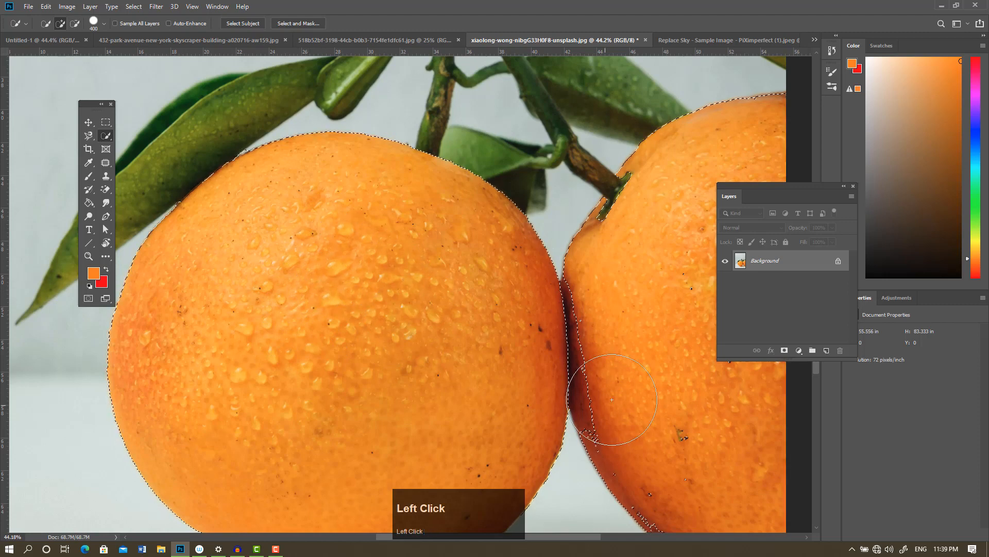
pyautogui.click(627, 379)
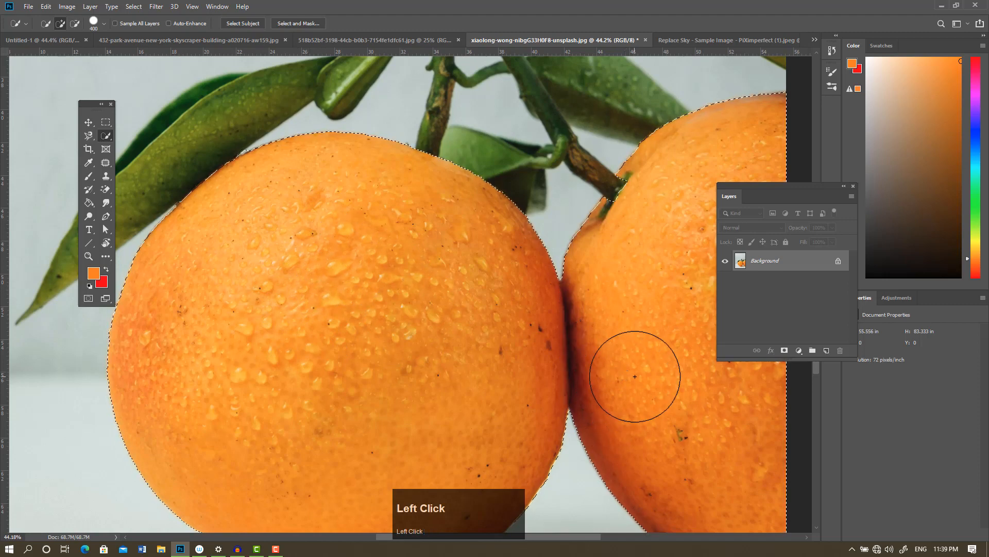
# - Copy the selected oranges to a new layer and toggle the Background layer's visibility off and on
pyautogui.scroll(-3, 644, 356)
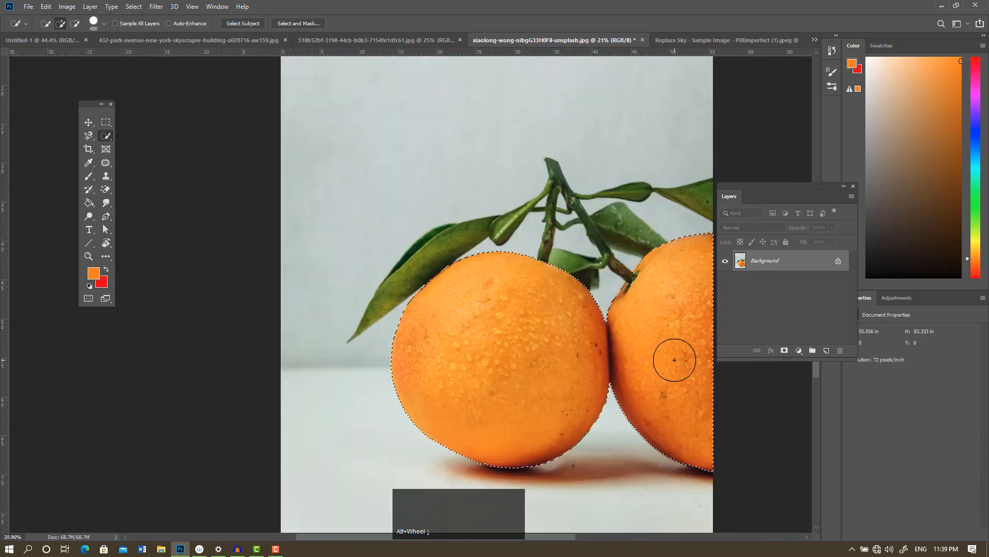
pyautogui.hotkey('ctrl', 'j')
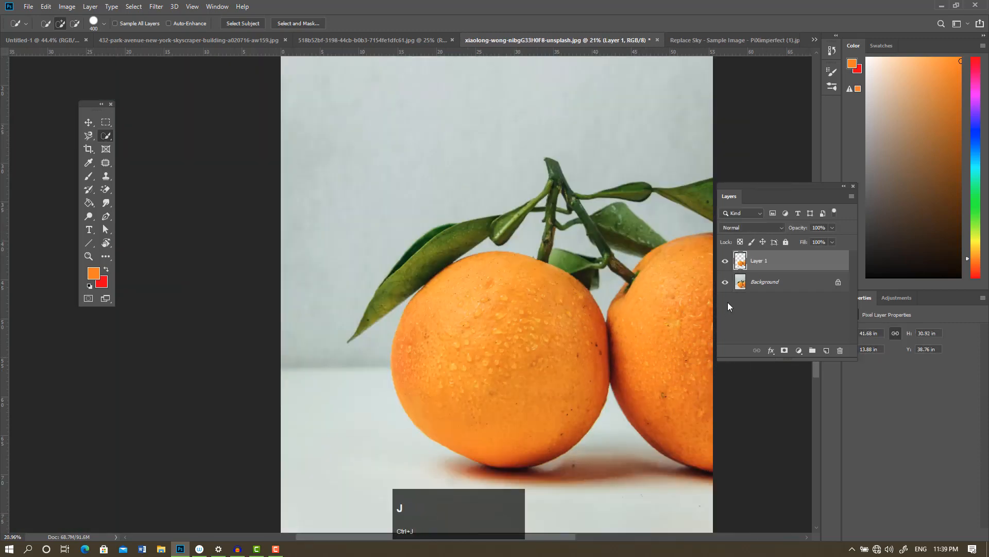
pyautogui.click(726, 283)
pyautogui.click(728, 283)
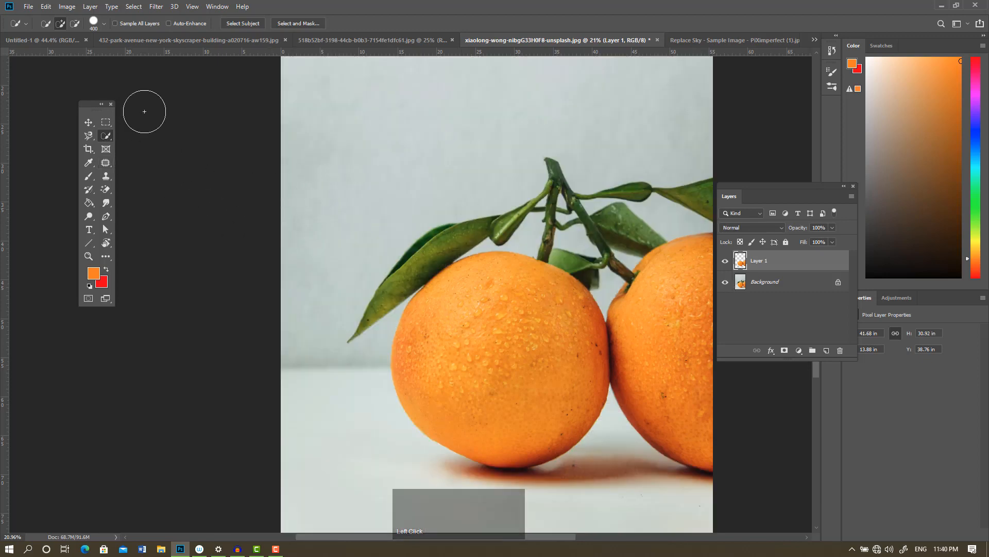
# - Switch to the Replace Sky sample image and shift the Layers panel slightly aside
pyautogui.click(710, 42)
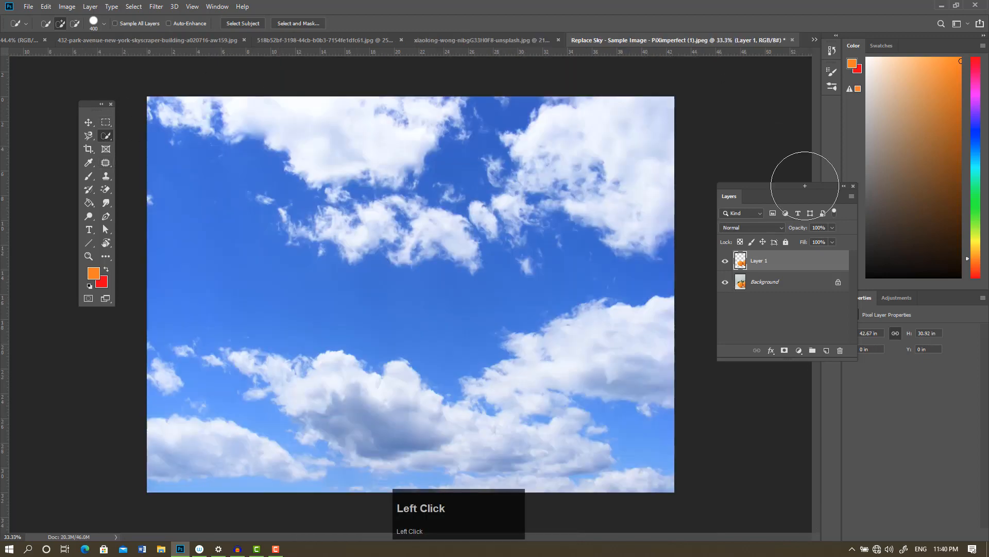
pyautogui.moveTo(833, 186); pyautogui.dragTo(868, 186)
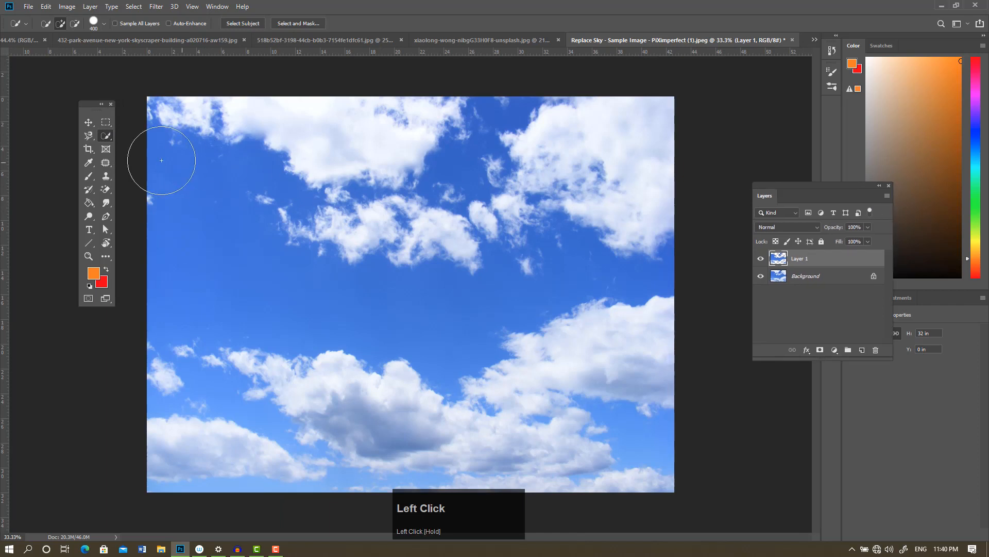
# - Try selecting the blue sky between the clouds with the Quick Selection tool and clear the selection
pyautogui.rightClick(107, 136)
pyautogui.click(137, 136)
pyautogui.moveTo(203, 228)
pyautogui.mouseDown()
pyautogui.moveTo(218, 263)
pyautogui.moveTo(338, 302)
pyautogui.moveTo(435, 310)
pyautogui.moveTo(536, 294)
pyautogui.moveTo(554, 276)
pyautogui.mouseUp()
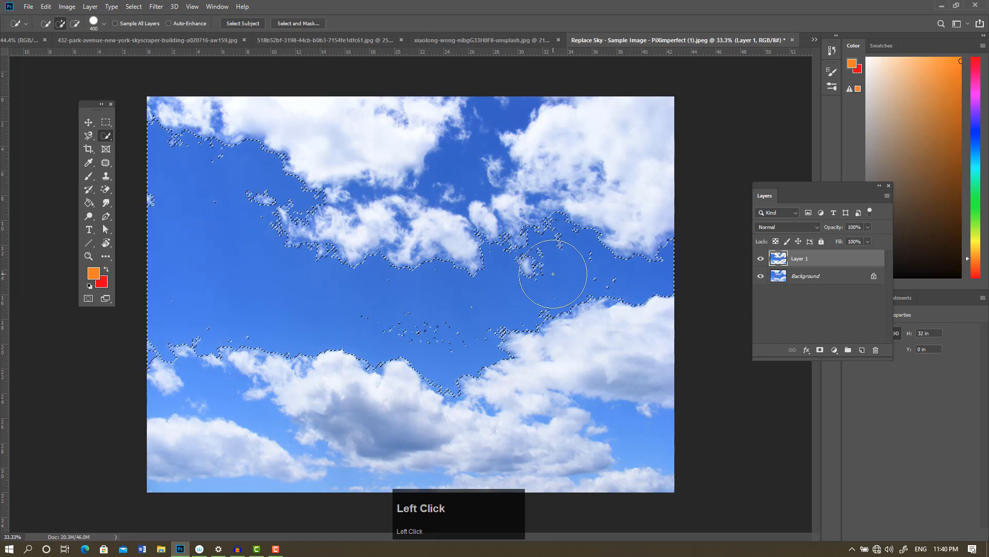
pyautogui.hotkey('ctrl', 'd')
# - Select the blue sky between the clouds with one Magic Wand sample at tolerance 120
pyautogui.rightClick(108, 136)
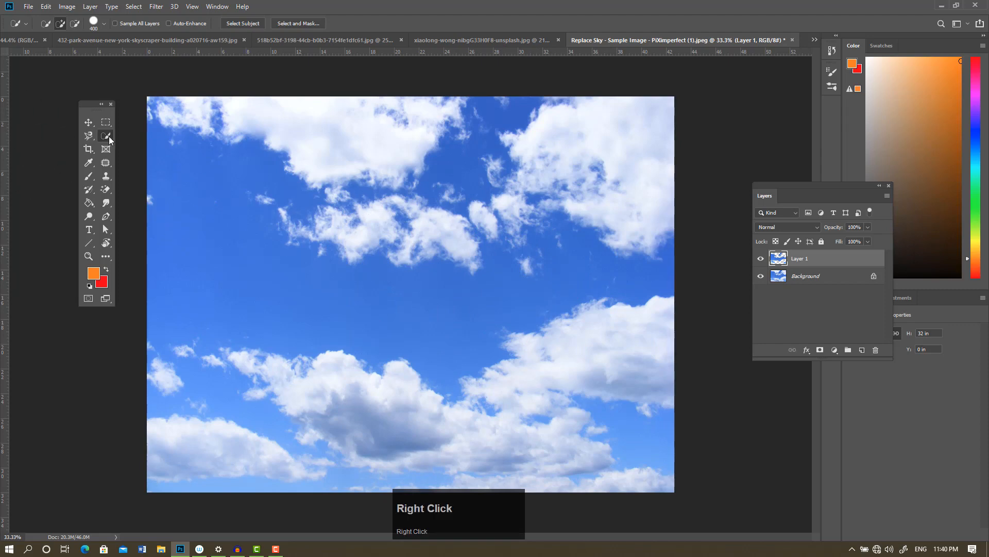
pyautogui.click(147, 146)
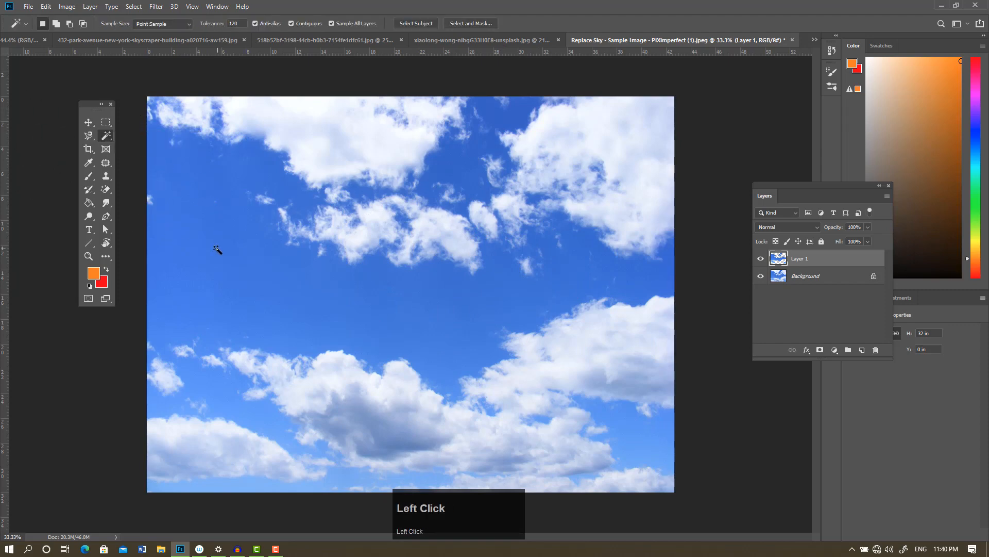
pyautogui.click(216, 249)
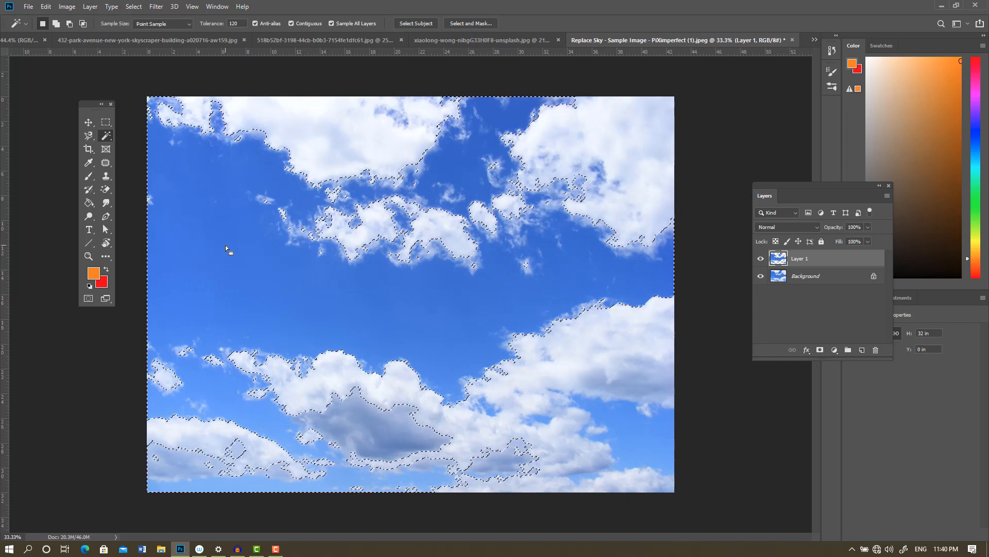
# - Copy the selected sky to a new layer and hide Layer 1 and the Background layer
pyautogui.hotkey('ctrl', 'j')
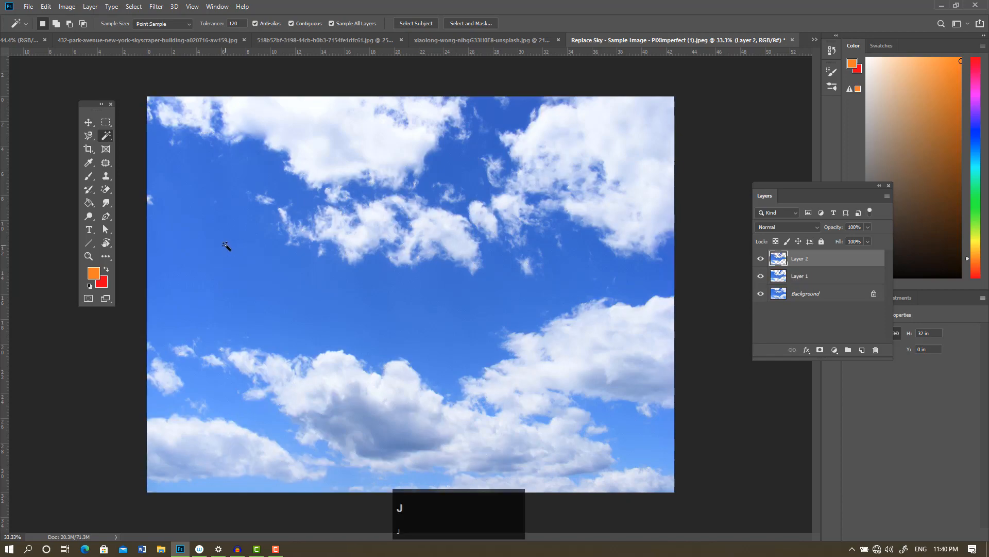
pyautogui.click(761, 276)
pyautogui.click(761, 294)
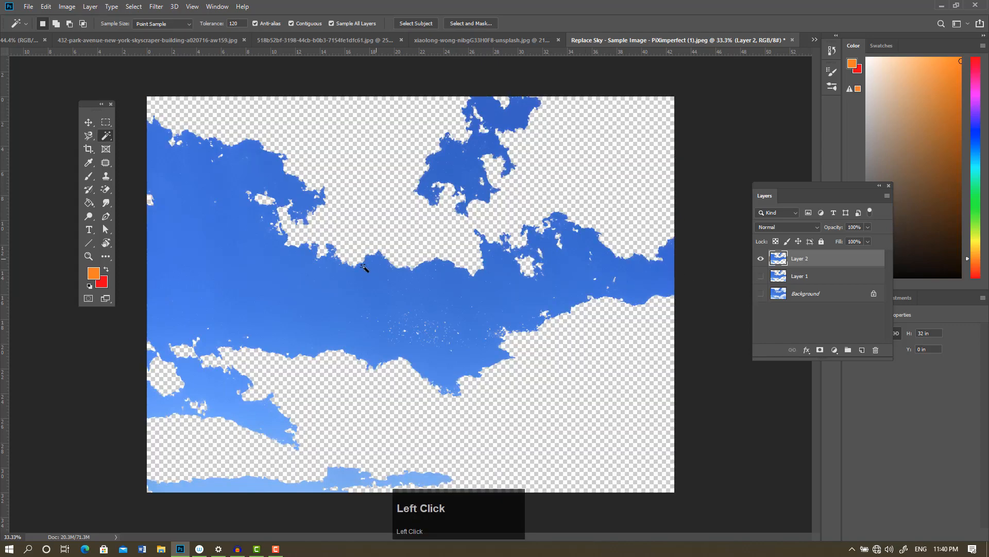
# - Switch to the red house image and choose the Magic Wand tool
pyautogui.click(458, 42)
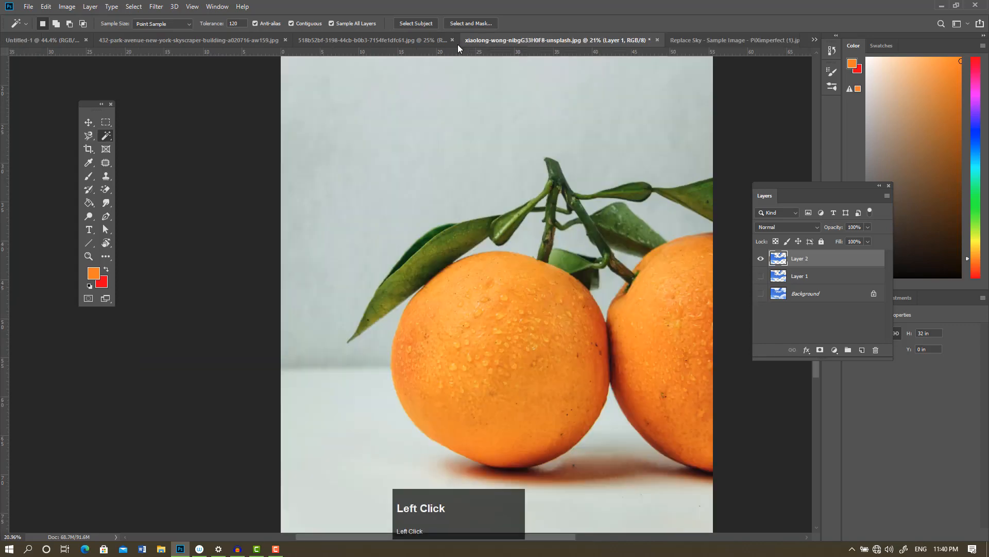
pyautogui.click(362, 38)
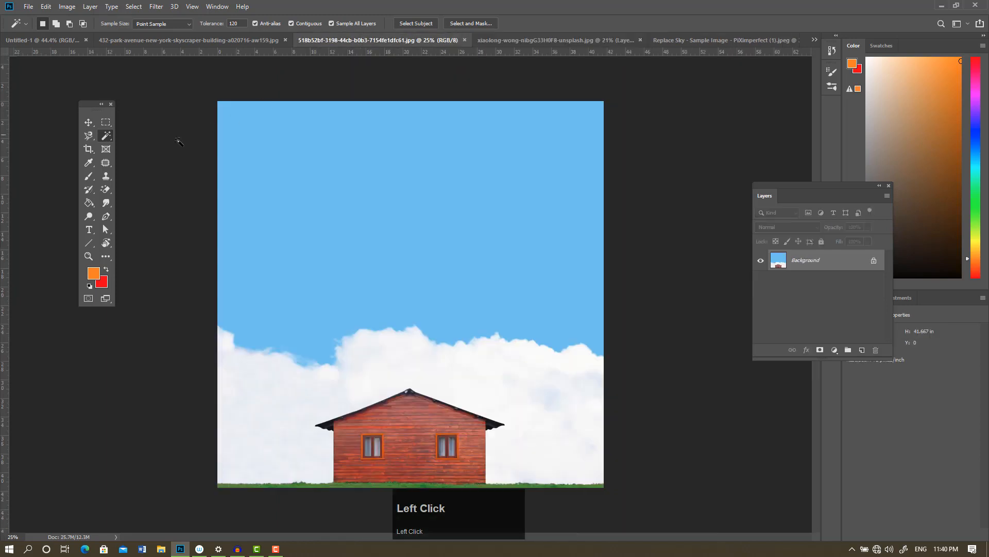
pyautogui.rightClick(105, 137)
pyautogui.click(132, 147)
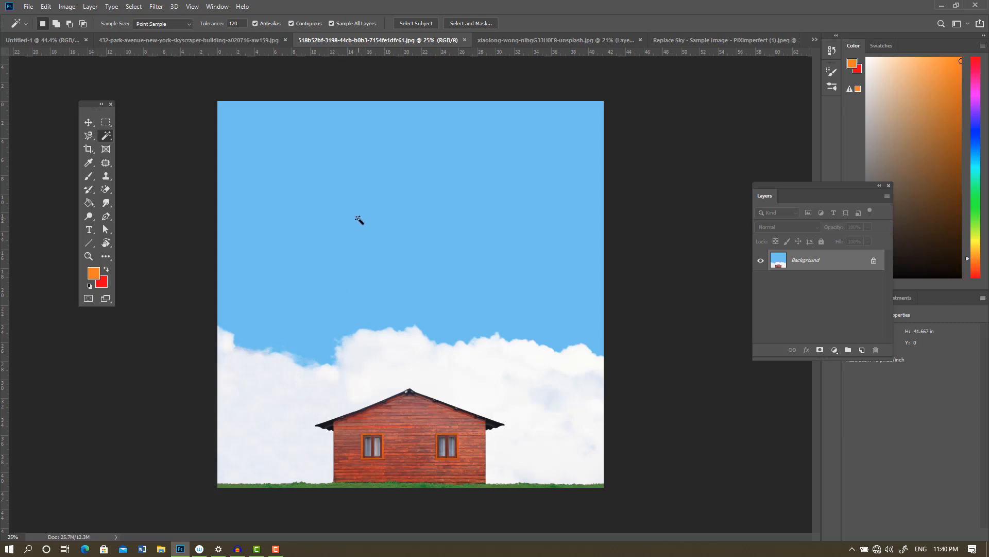
# - Sample the sky above the house at tolerance 120, inspect the selection edge along the clouds, and undo the selection
pyautogui.click(286, 187)
pyautogui.scroll(2, 337, 378)
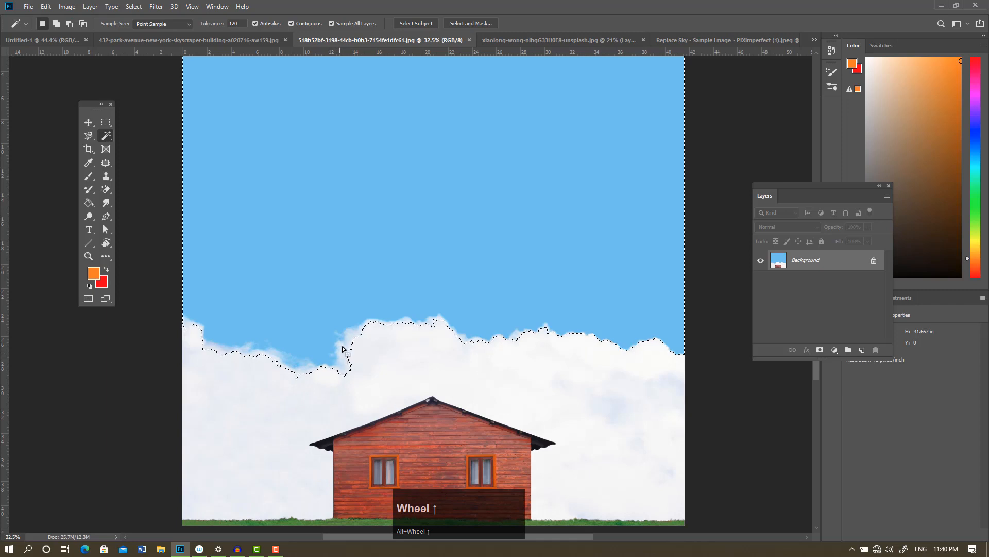
pyautogui.press('ctrl')
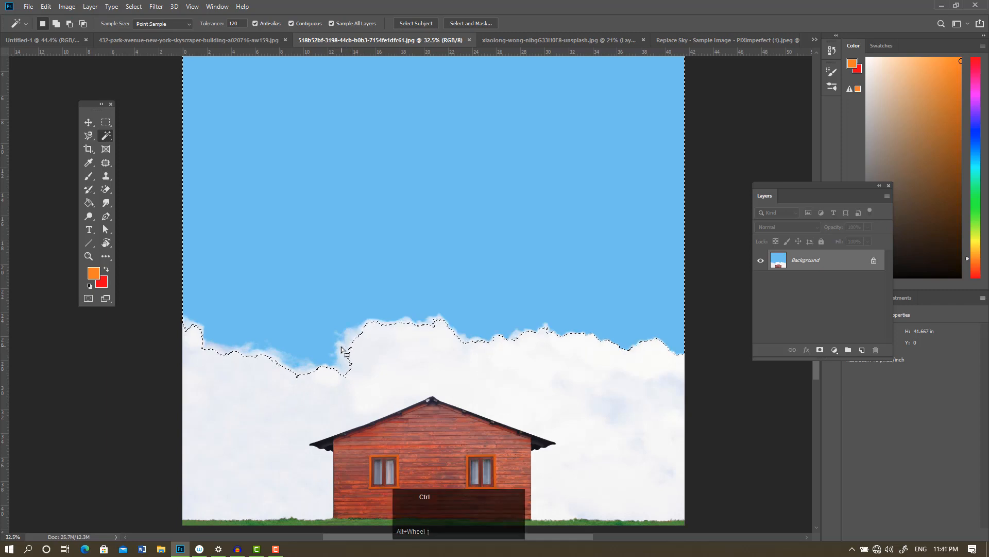
pyautogui.hotkey('ctrl', 'z')
# - Lower the Magic Wand tolerance to 42 and select the blue sky above the clouds again with a fresh sample
pyautogui.click(219, 26)
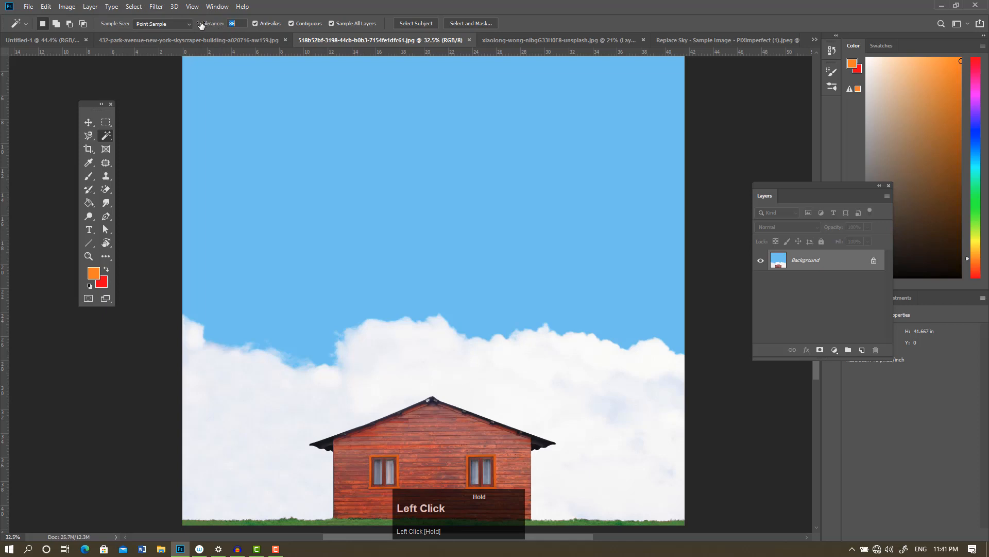
pyautogui.click(348, 197)
pyautogui.moveTo(217, 25); pyautogui.dragTo(214, 26)
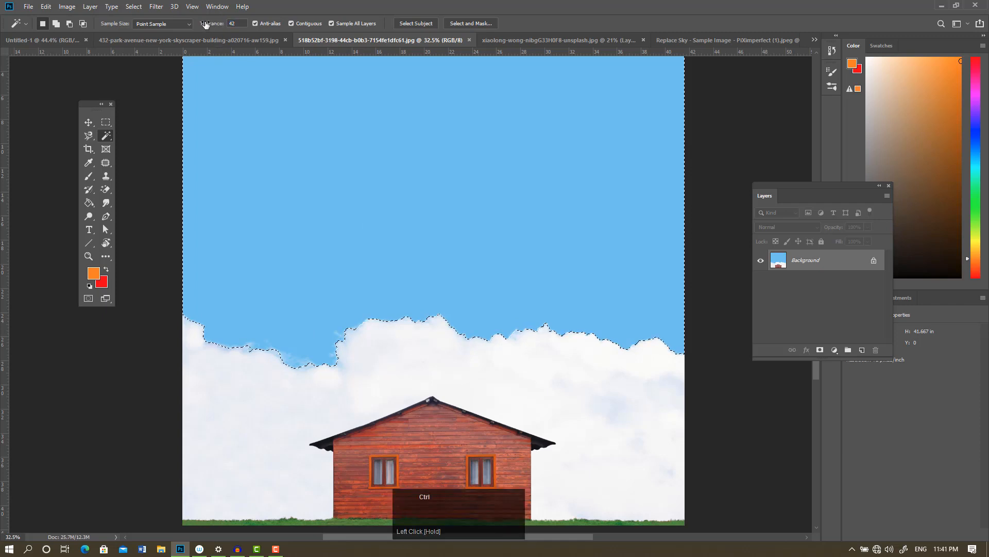
pyautogui.hotkey('ctrl', 'd')
pyautogui.click(366, 201)
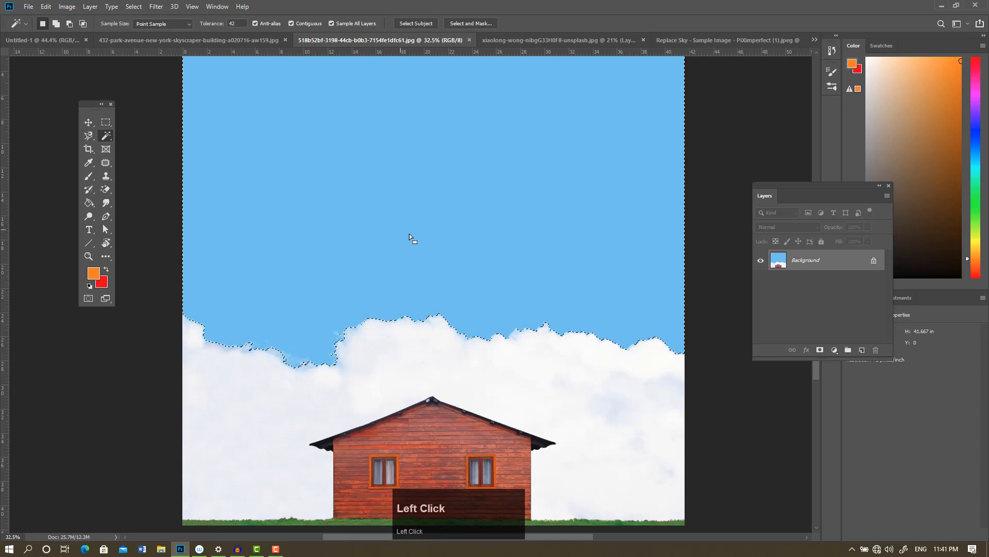
pyautogui.scroll(-2, 447, 233)
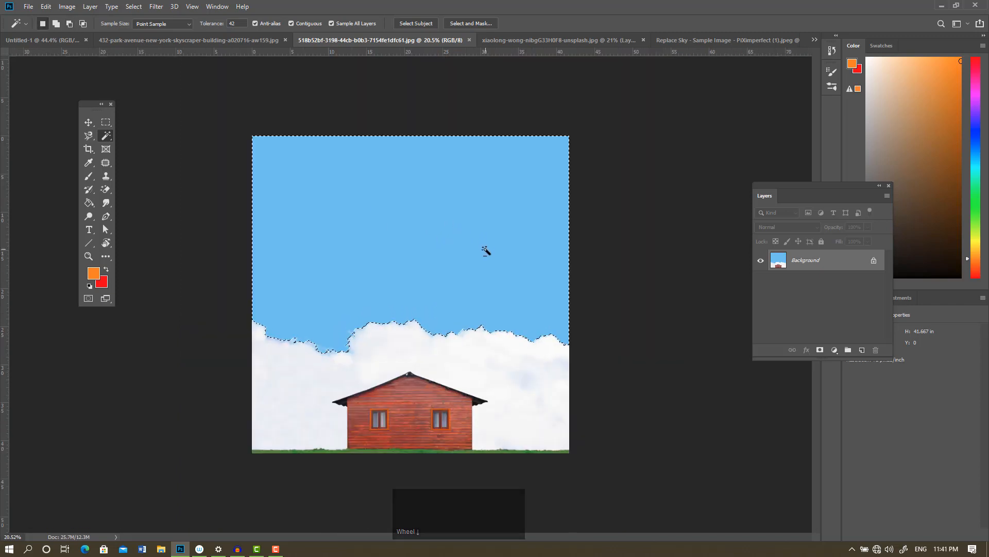
pyautogui.rightClick(412, 227)
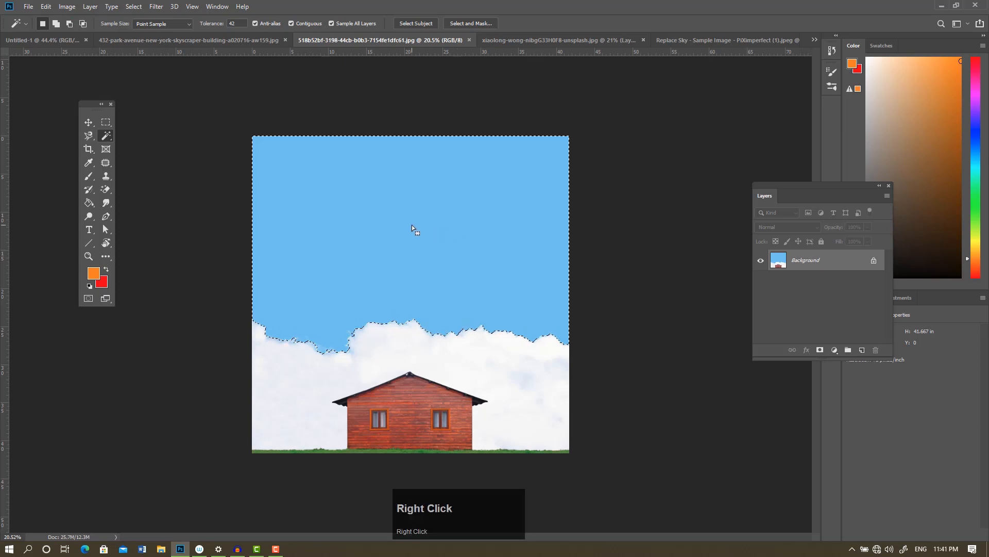
# - Copy the inverse of the blue sky selection, the clouds and house, to a new layer and hide the Background layer
pyautogui.click(391, 218)
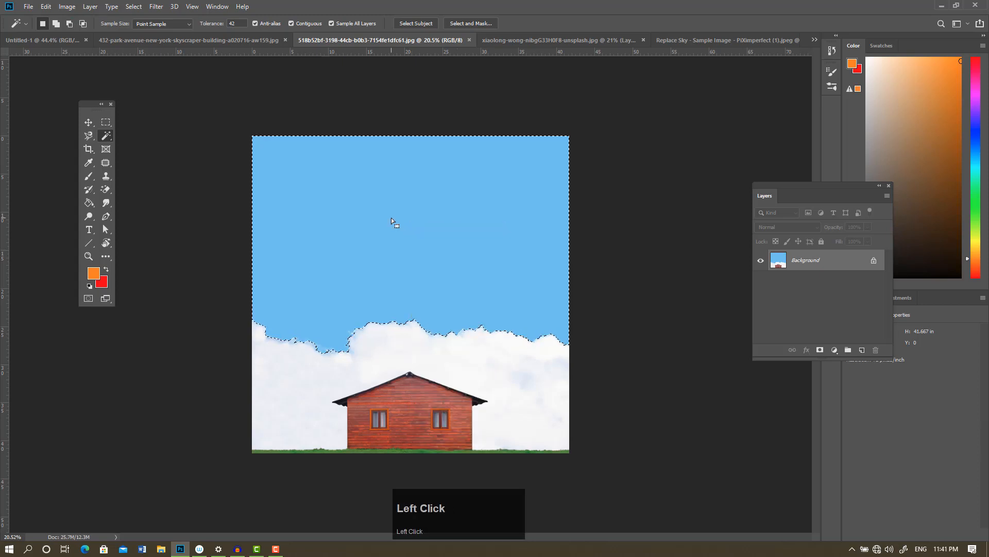
pyautogui.rightClick(391, 218)
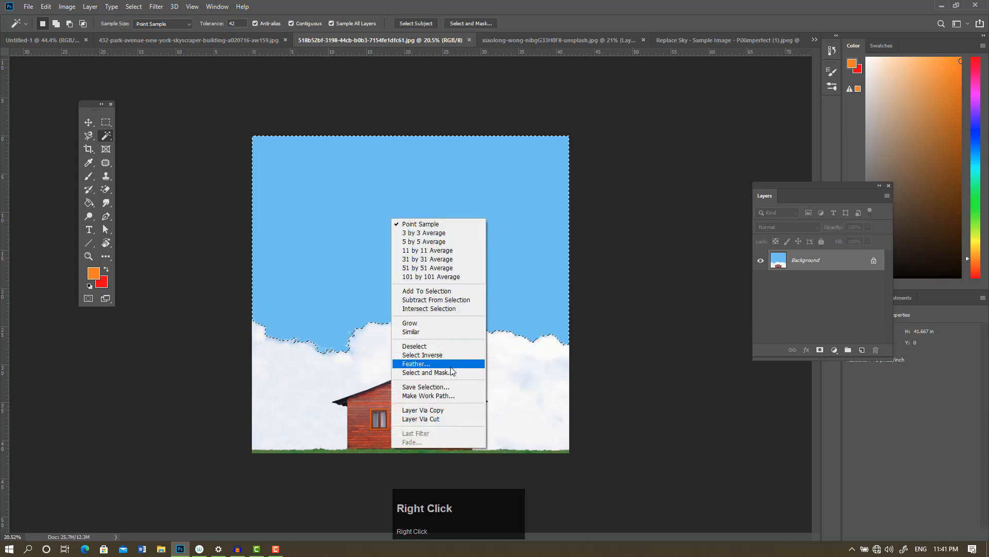
pyautogui.click(431, 355)
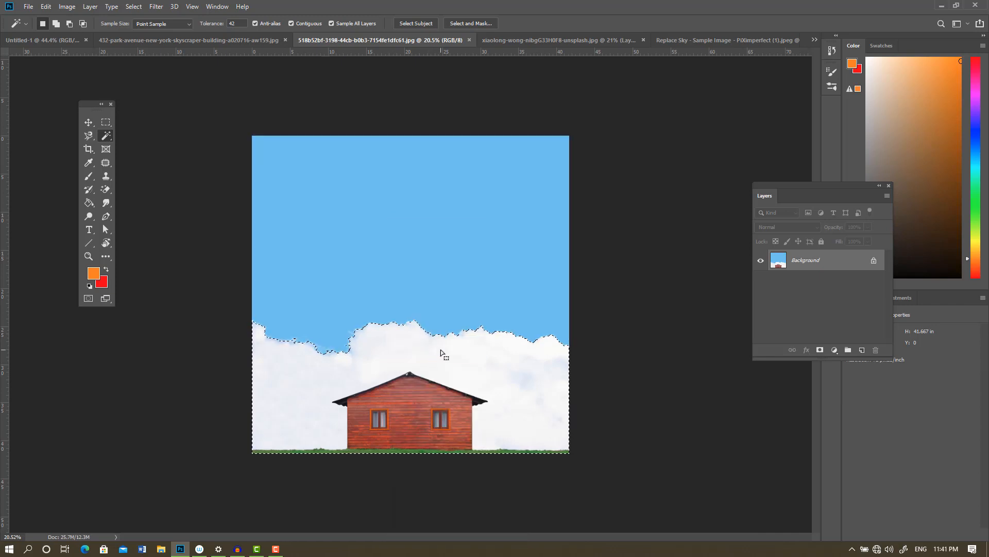
pyautogui.hotkey('ctrl', 'j')
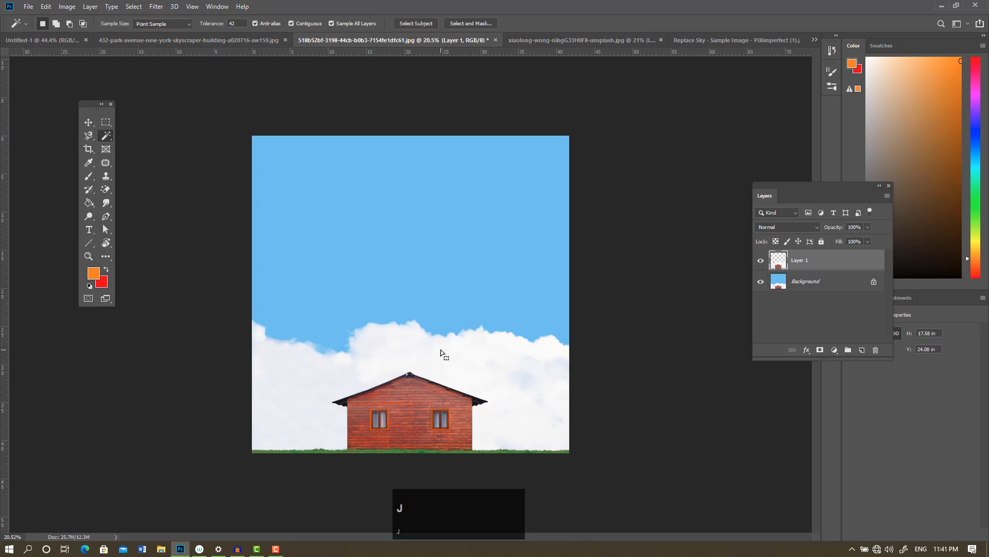
pyautogui.click(761, 281)
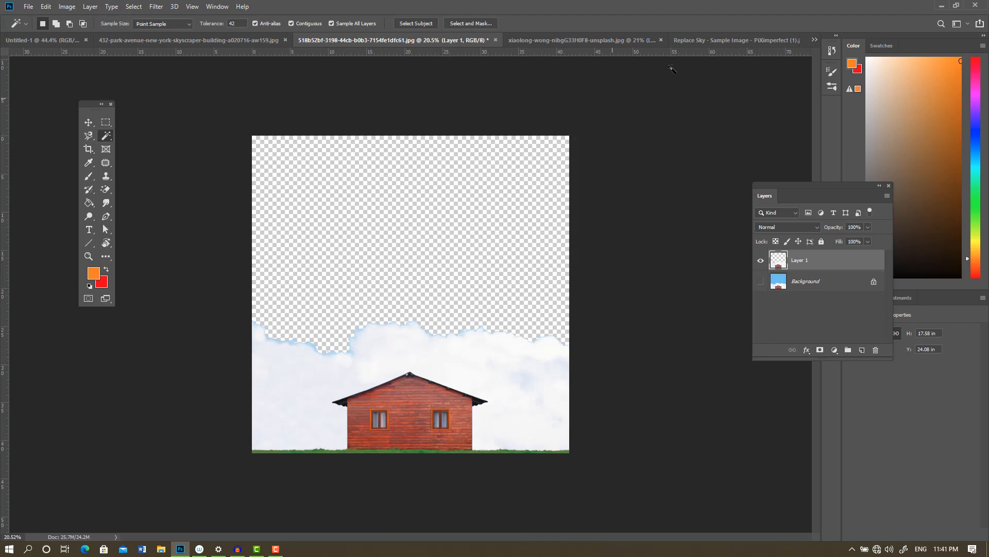
# - Switch to the Replace Sky sample image, then show its Background layer and unlock it
pyautogui.click(722, 40)
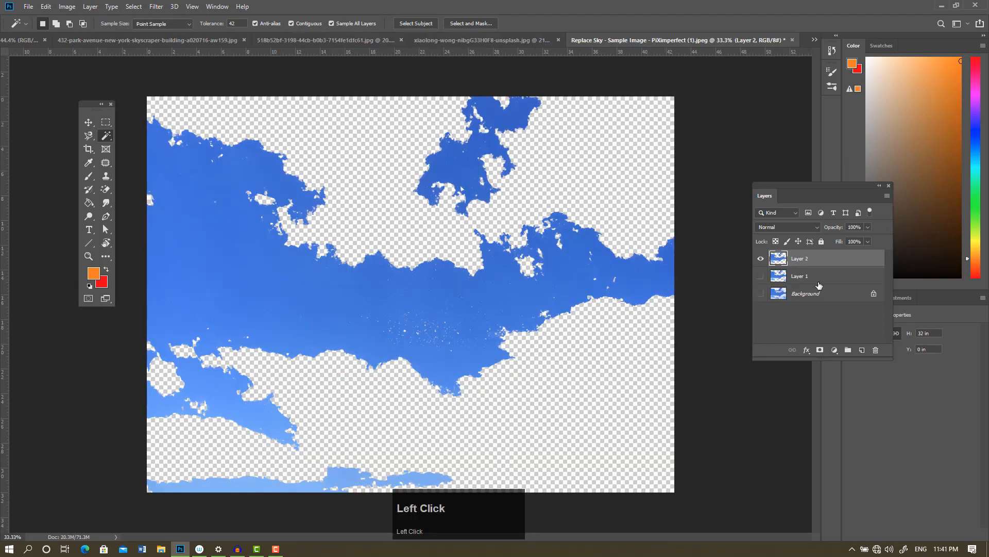
pyautogui.click(804, 296)
pyautogui.click(761, 293)
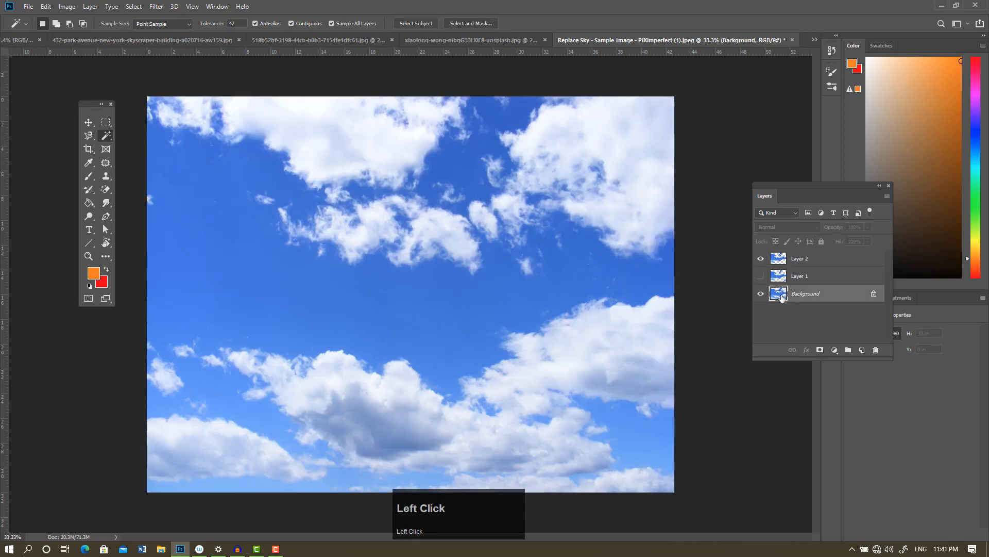
pyautogui.click(875, 295)
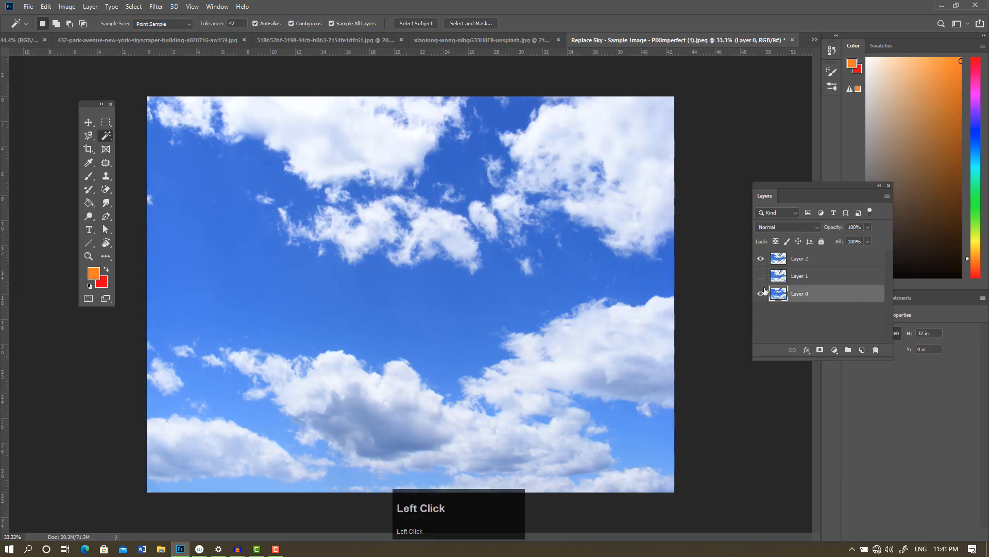
# - Bring the full cloudy sky into the house image with the Move tool and position it beneath Layer 1, filling the transparent area
pyautogui.click(88, 122)
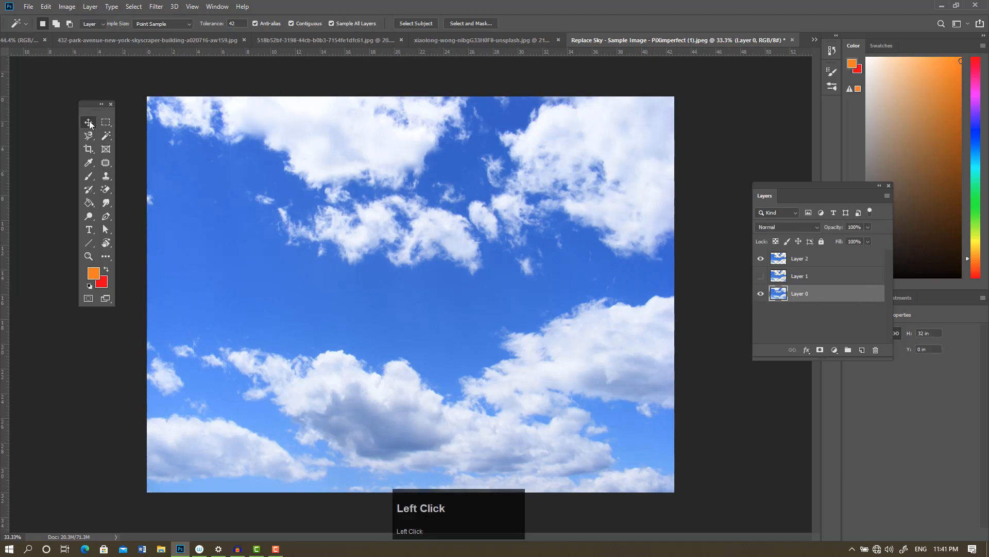
pyautogui.moveTo(412, 240); pyautogui.dragTo(397, 209)
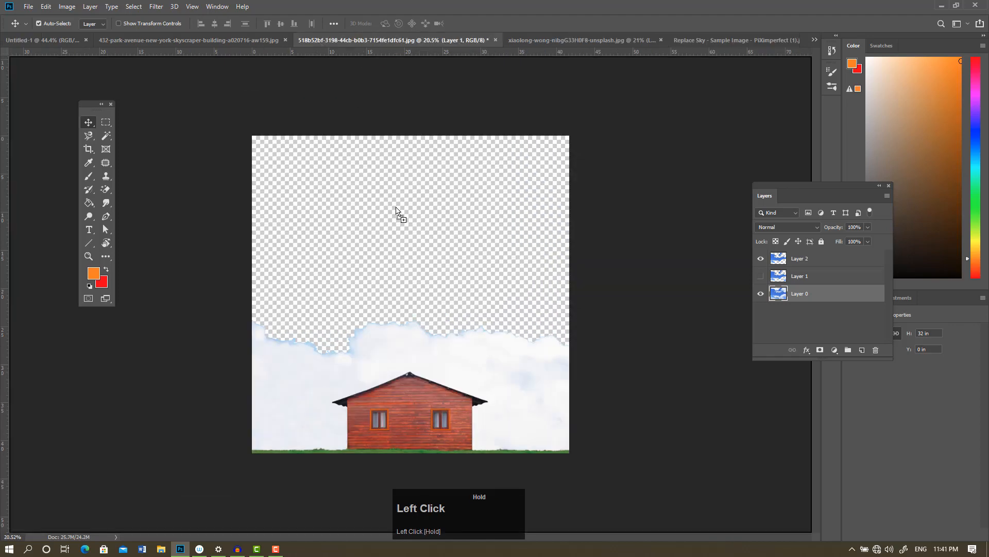
pyautogui.moveTo(416, 248)
pyautogui.mouseDown()
pyautogui.moveTo(431, 285)
pyautogui.moveTo(408, 247)
pyautogui.mouseUp()
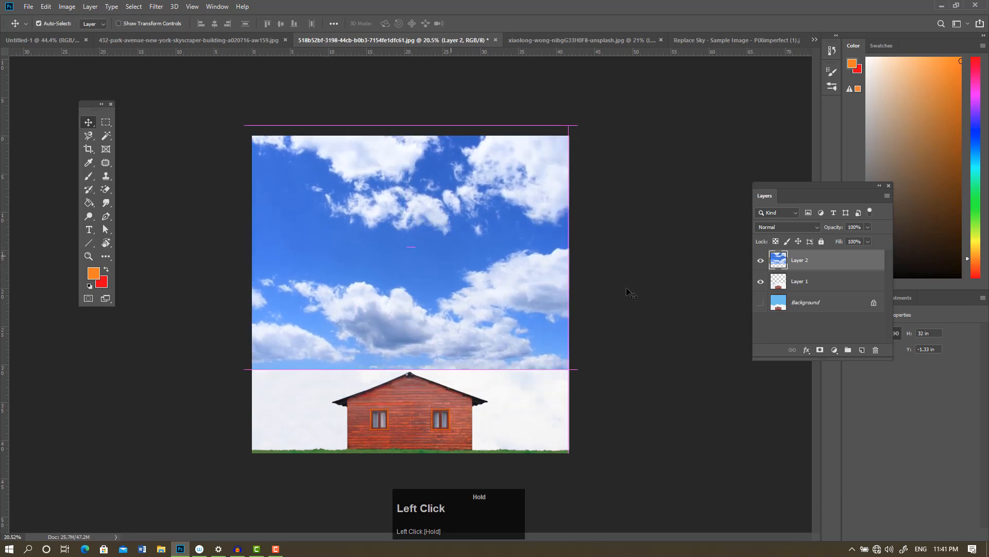
pyautogui.moveTo(812, 257); pyautogui.dragTo(811, 288)
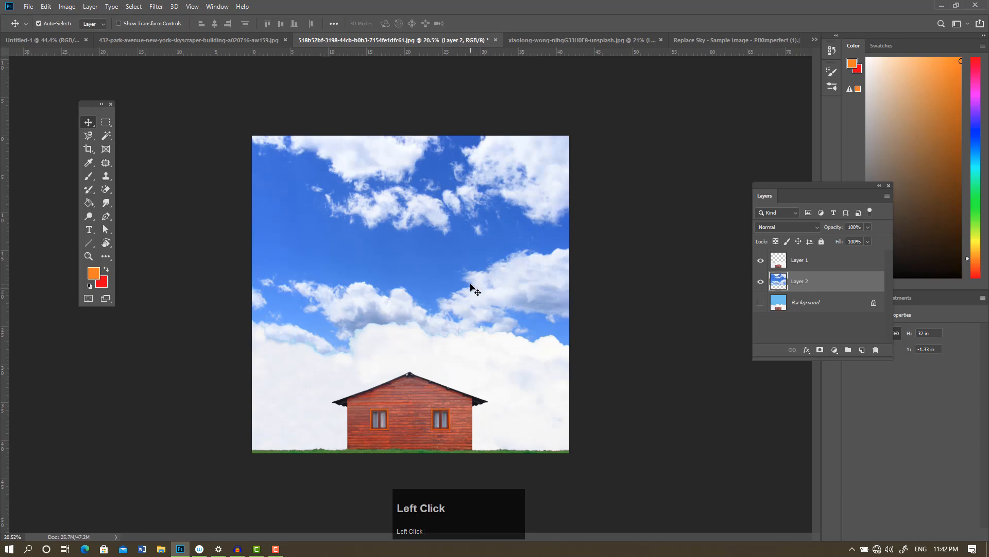
pyautogui.moveTo(471, 287); pyautogui.dragTo(478, 268)
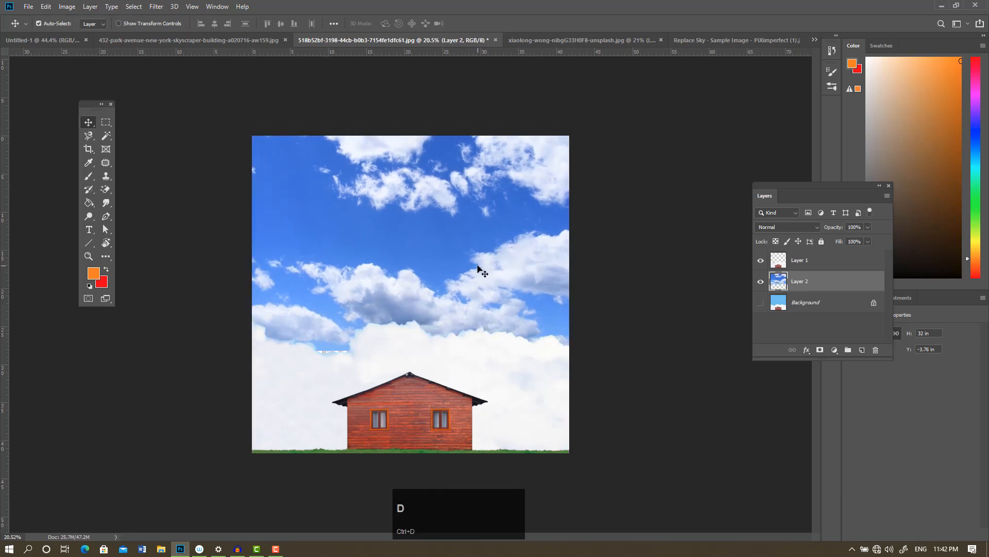
# - Switch to the skyscraper image and select the sky around the buildings with the Magic Wand at tolerance 42
pyautogui.click(243, 40)
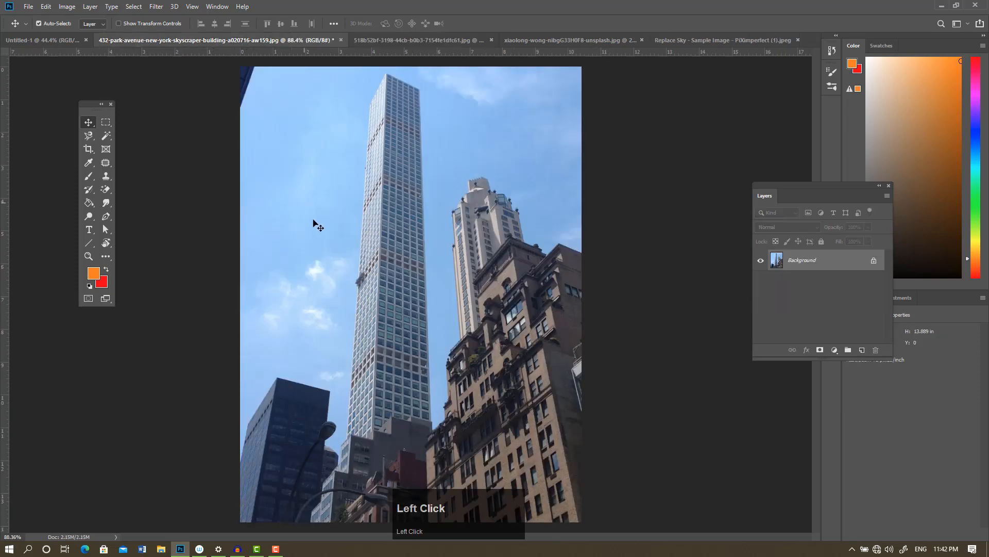
pyautogui.rightClick(104, 140)
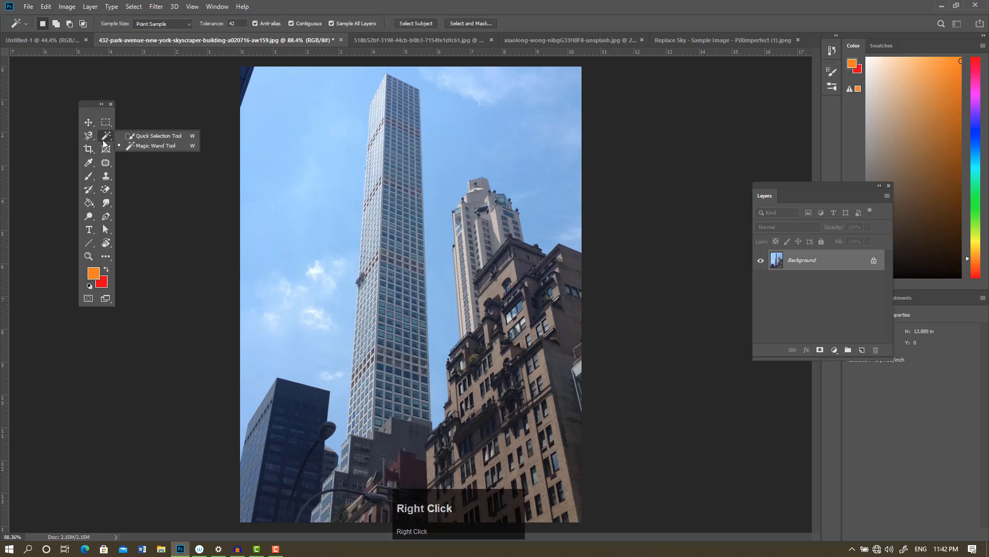
pyautogui.click(146, 145)
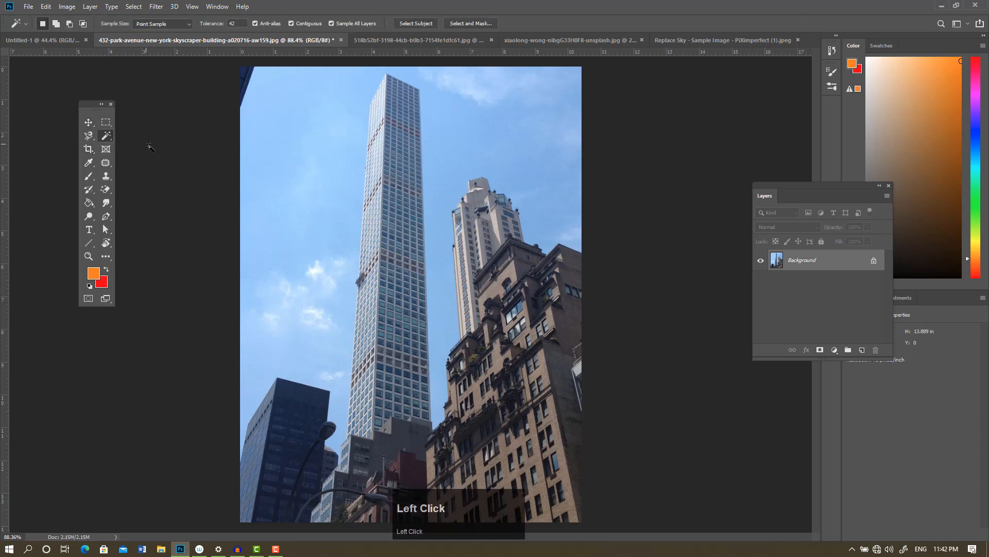
pyautogui.click(298, 163)
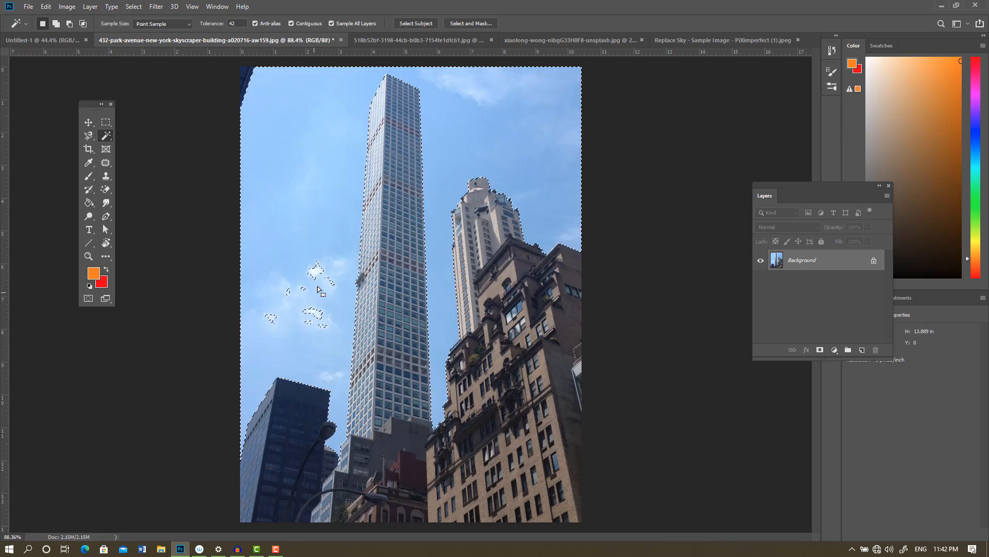
# - Add the unselected cloud patches beside the tall tower to the selection using the Quick Selection tool with an 80 px brush
pyautogui.keyDown('alt'); pyautogui.scroll(3, 308, 304); pyautogui.keyUp('alt')
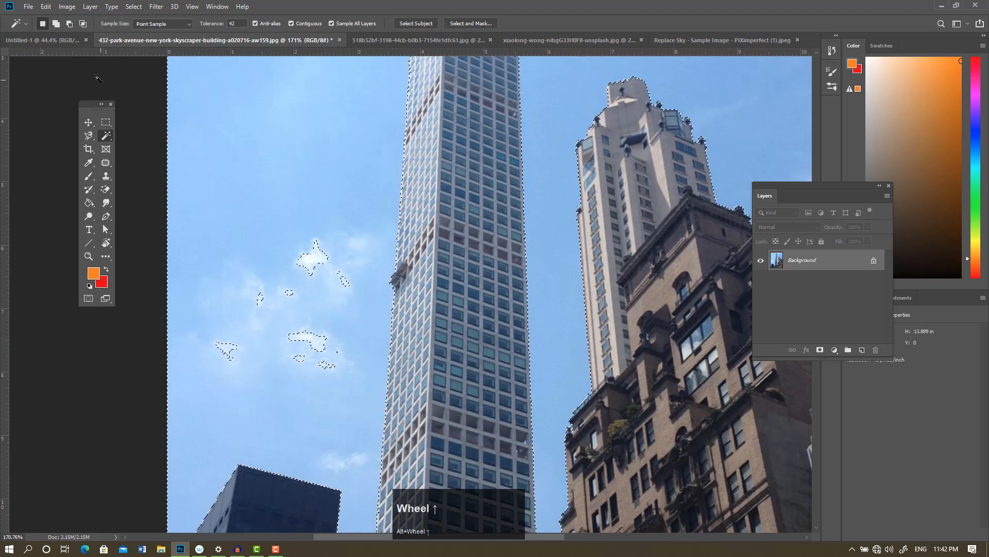
pyautogui.rightClick(106, 136)
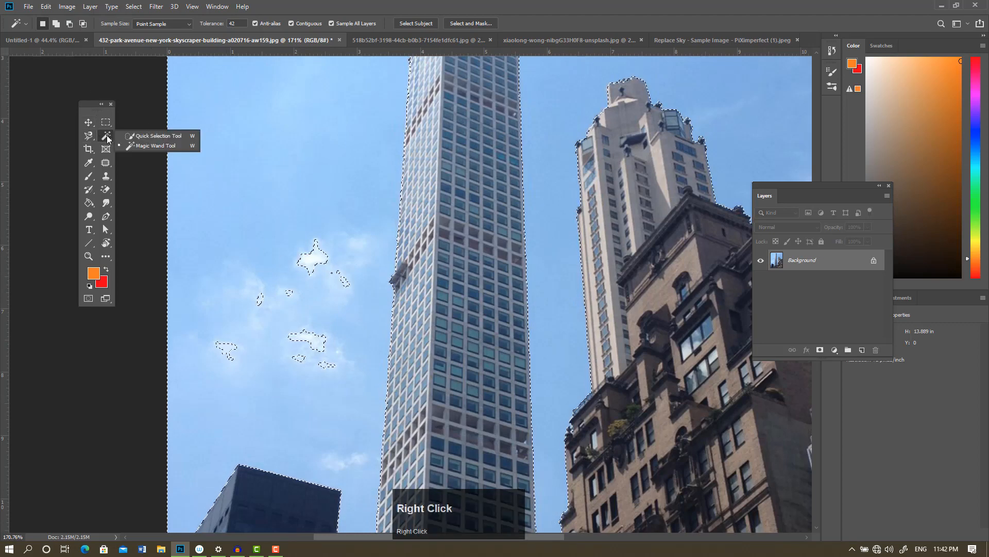
pyautogui.click(148, 137)
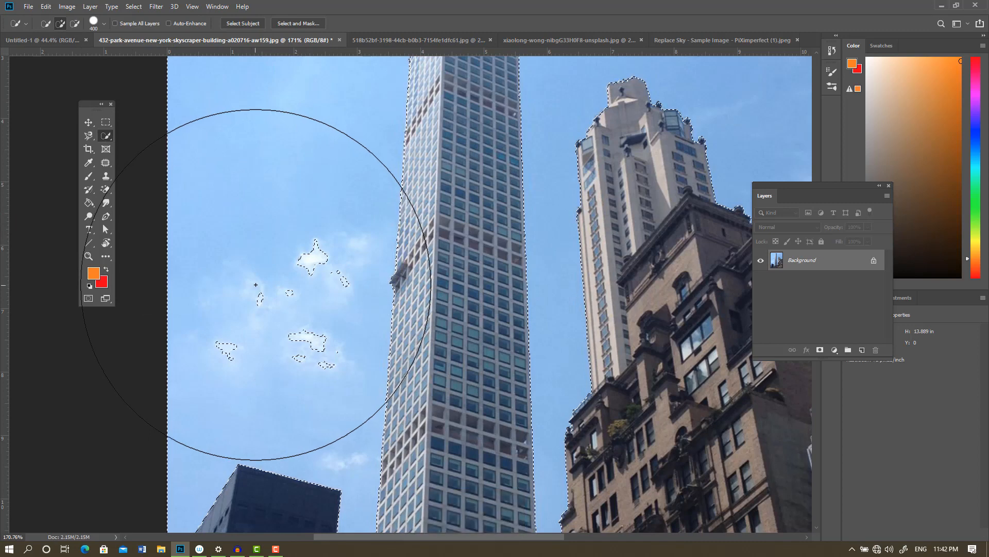
pyautogui.press('[')
pyautogui.press('[')
pyautogui.press('[')
pyautogui.press('[')
pyautogui.press('[')
pyautogui.press('[')
pyautogui.press('[')
pyautogui.press('[')
pyautogui.press('[')
pyautogui.click(307, 266)
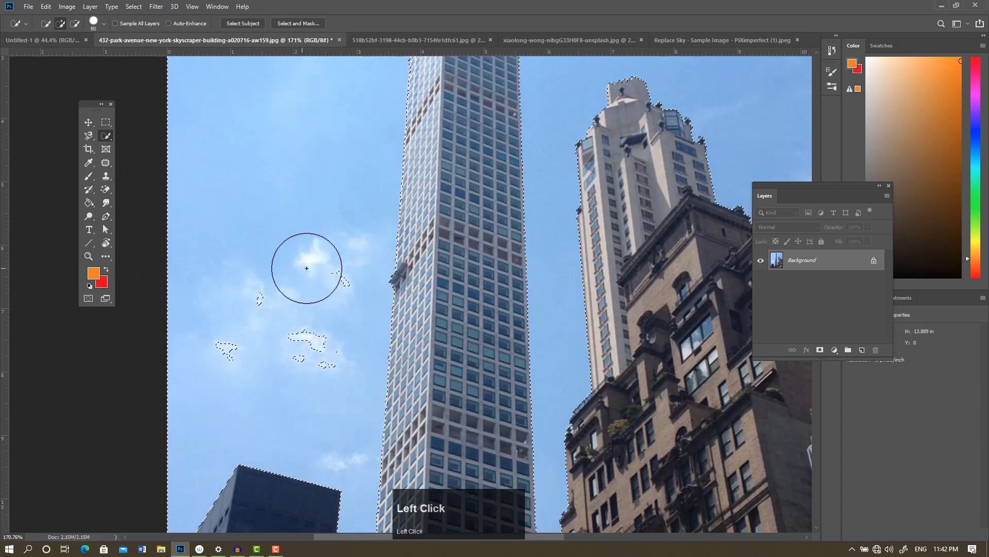
pyautogui.moveTo(332, 288)
pyautogui.mouseDown()
pyautogui.moveTo(315, 337)
pyautogui.moveTo(281, 373)
pyautogui.mouseUp()
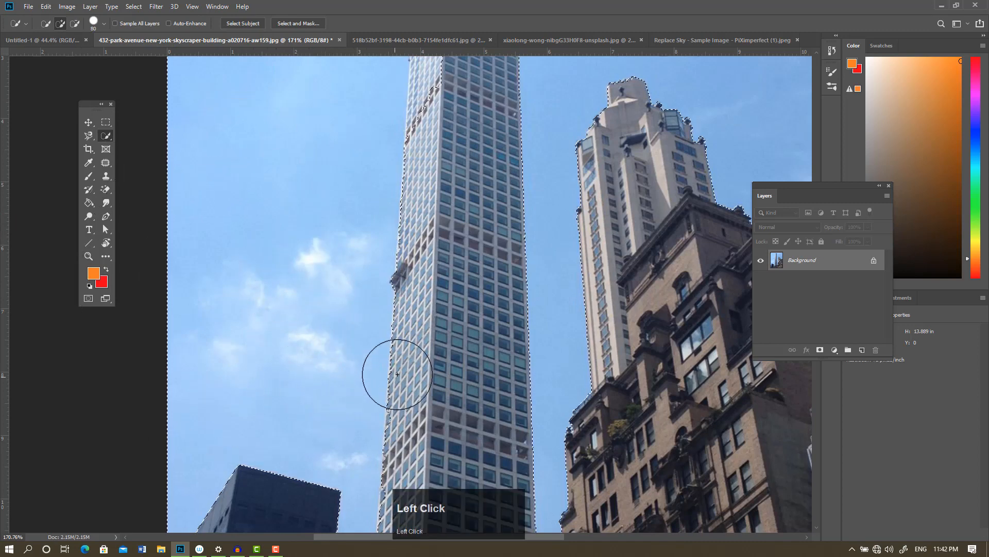
# - Copy the selected sky to a new layer, hide the Background to inspect the cutout, and undo back to the selection
pyautogui.scroll(-2, 670, 335)
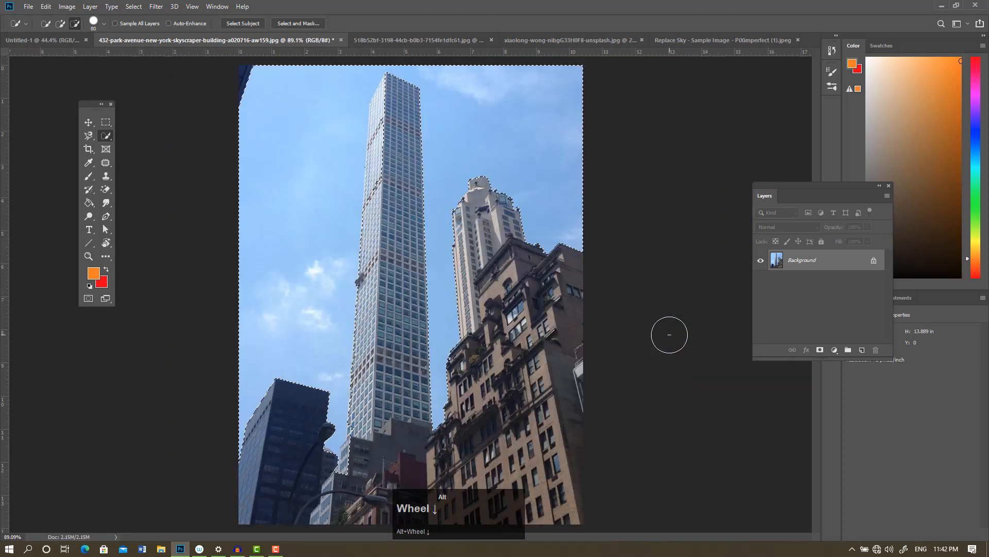
pyautogui.press('super+j')
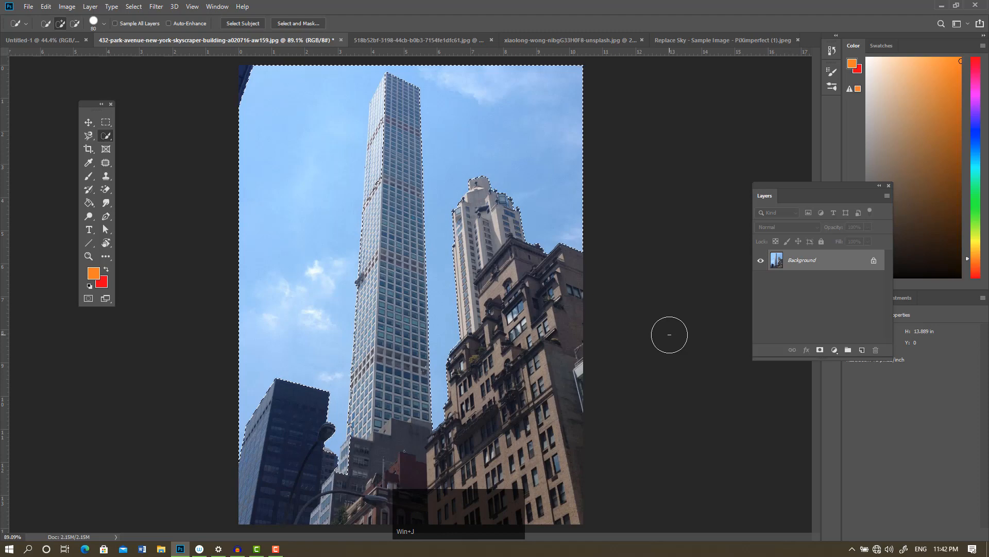
pyautogui.hotkey('ctrl', 'j')
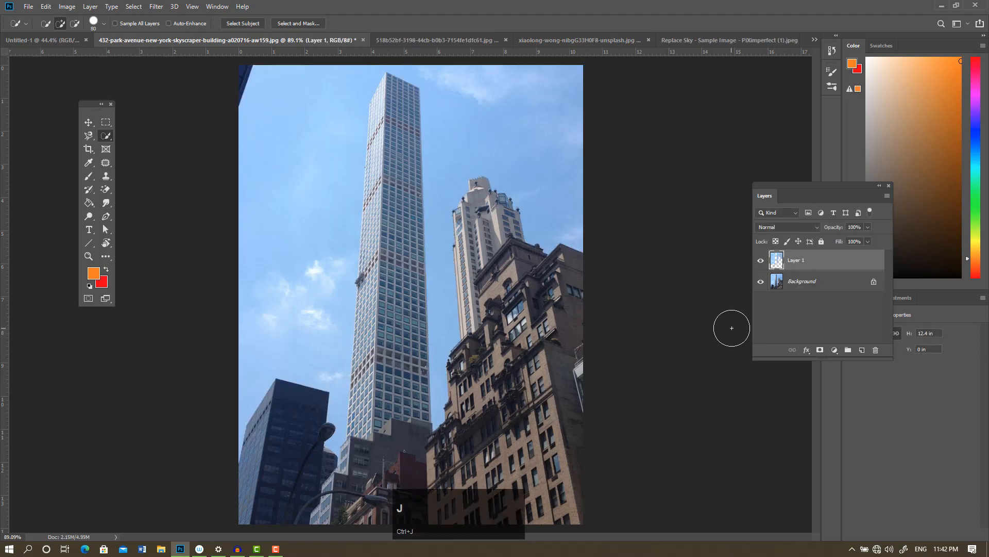
pyautogui.click(761, 283)
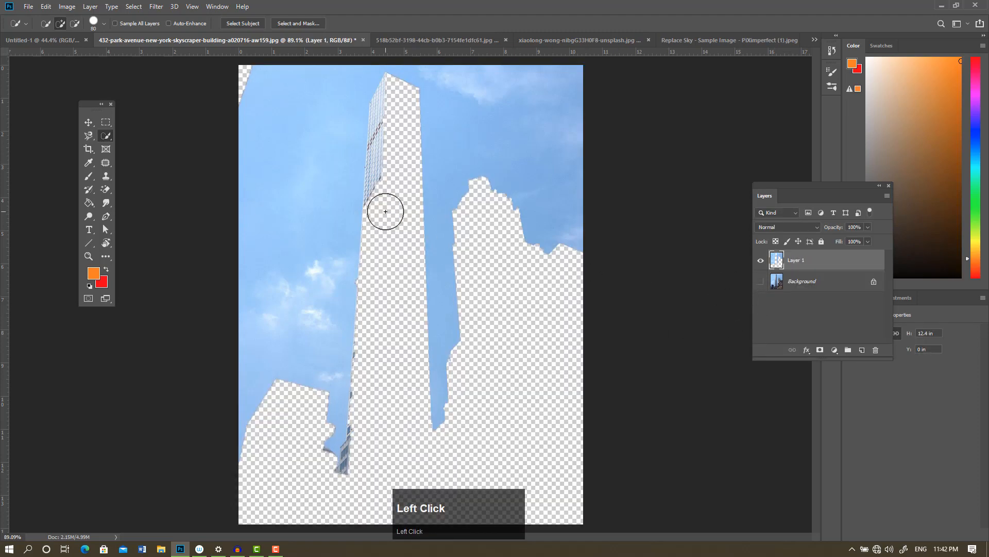
pyautogui.keyDown('ctrl'); pyautogui.click(711, 314); pyautogui.keyUp('ctrl')
pyautogui.hotkey('ctrl', 'z')
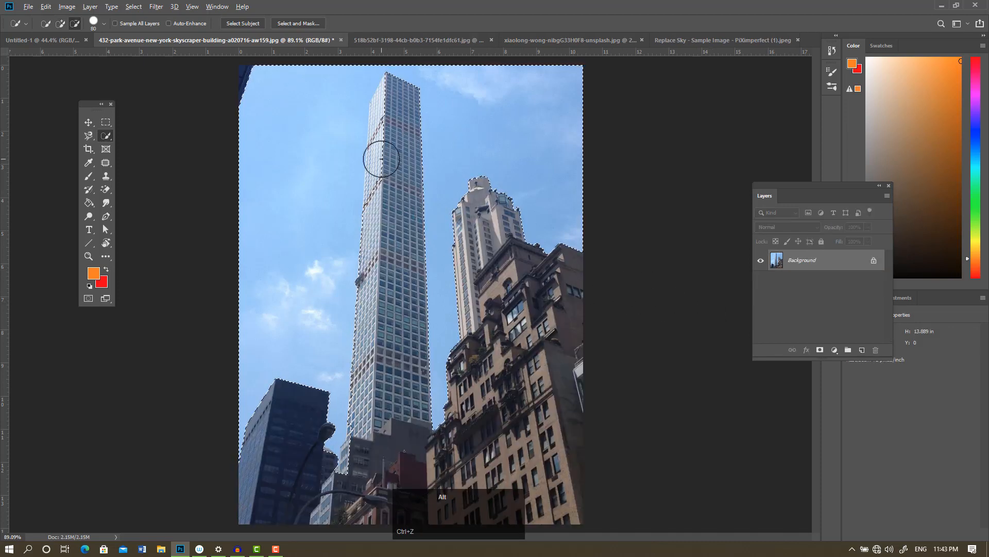
# - Subtract the tall tower's upper side face from the sky selection using the Quick Selection tool with a 60 px brush
pyautogui.keyDown('alt'); pyautogui.scroll(5, 389, 194); pyautogui.keyUp('alt')
pyautogui.scroll(5, 382, 156)
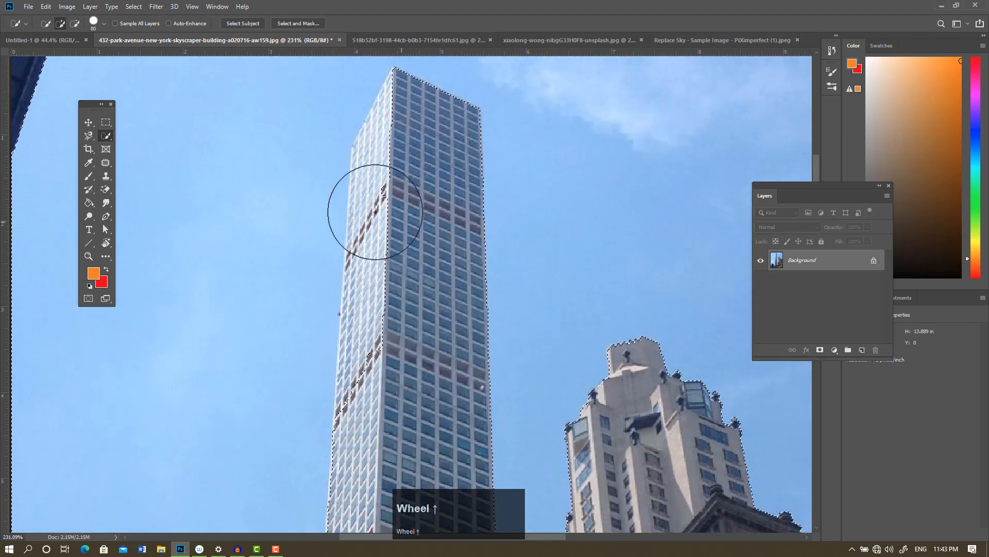
pyautogui.rightClick(109, 137)
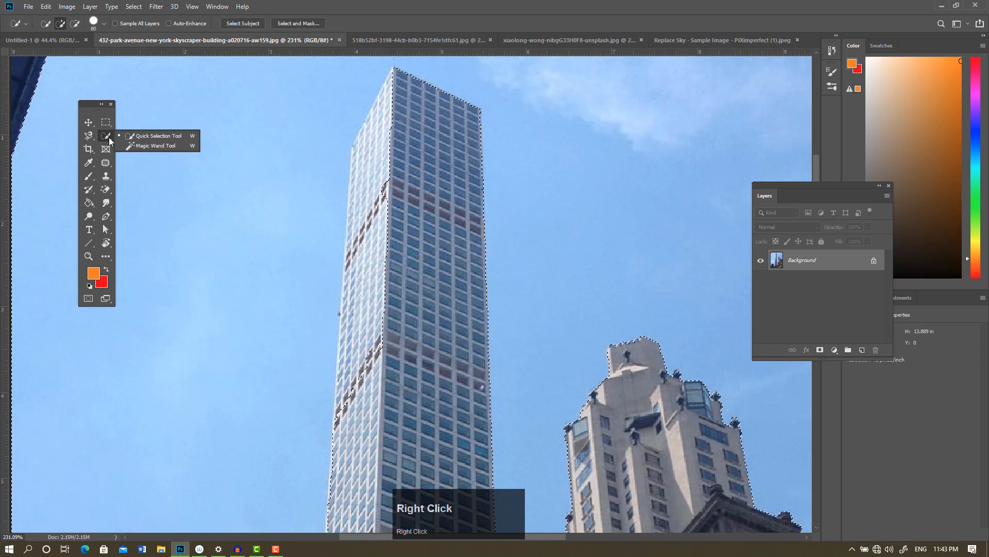
pyautogui.click(149, 136)
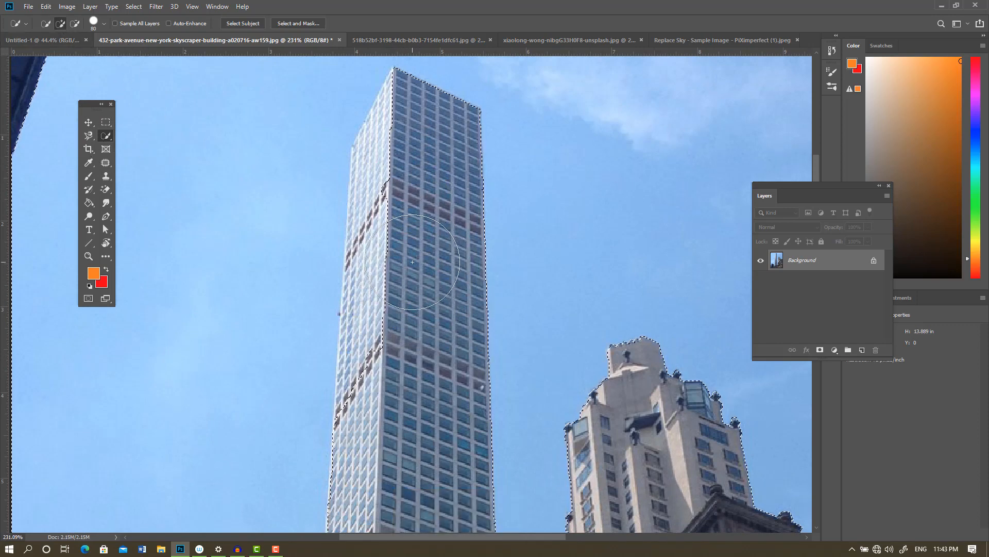
pyautogui.press('[')
pyautogui.press('[')
pyautogui.keyDown('alt'); pyautogui.click(382, 256); pyautogui.keyUp('alt')
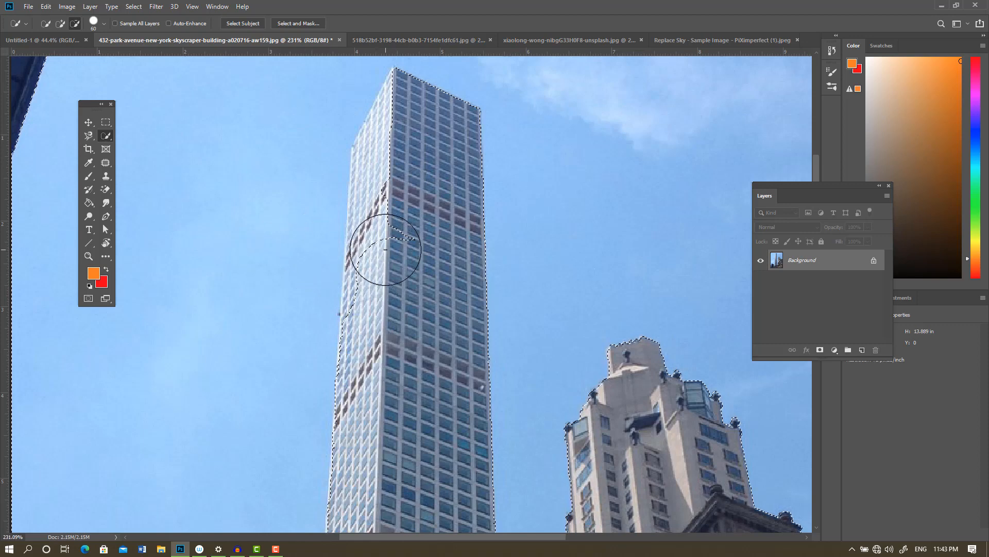
pyautogui.moveTo(385, 249)
pyautogui.mouseDown()
pyautogui.moveTo(388, 155)
pyautogui.moveTo(398, 143)
pyautogui.mouseUp()
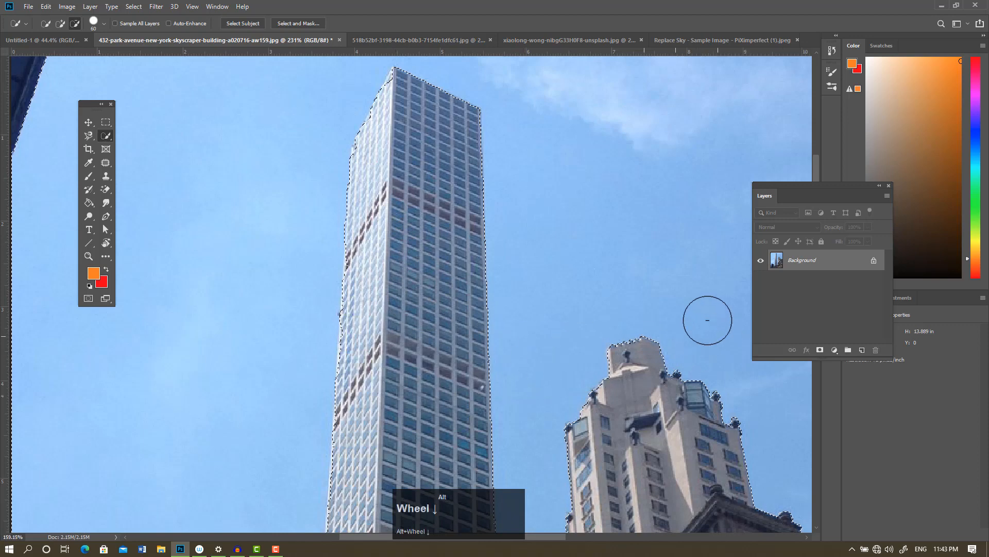
# - Invert the sky selection to copy the buildings to a new layer, and hide the Background
pyautogui.keyDown('alt'); pyautogui.scroll(-5, 536, 270); pyautogui.keyUp('alt')
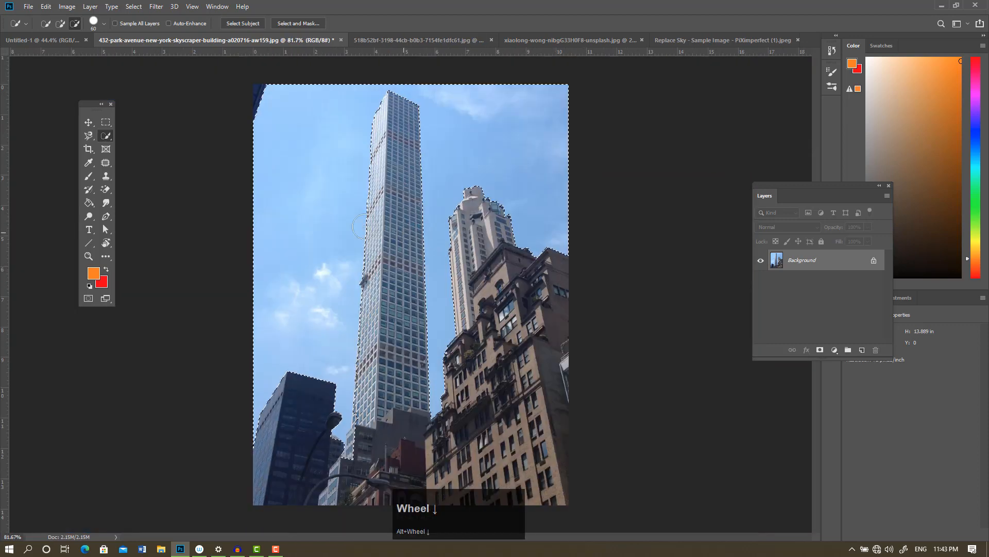
pyautogui.rightClick(307, 197)
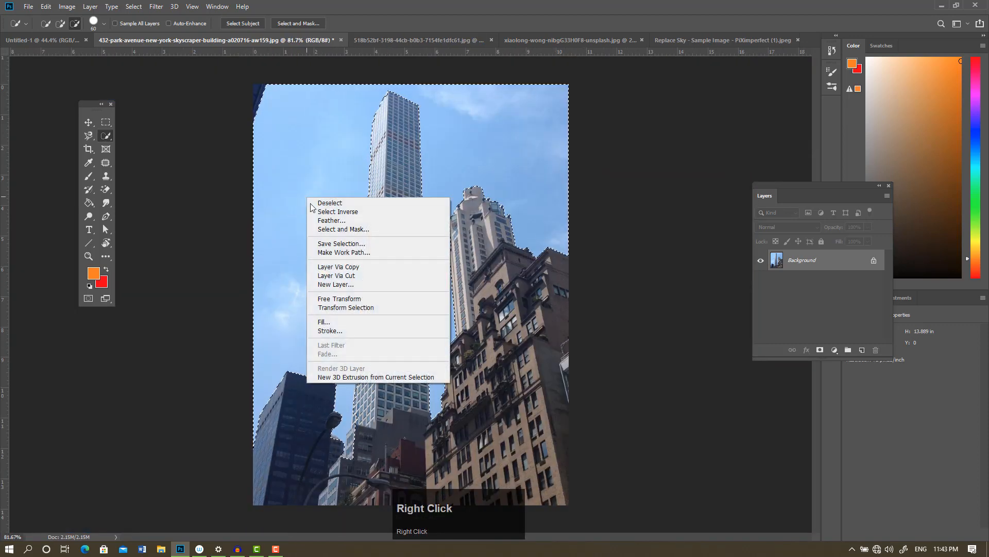
pyautogui.rightClick(280, 177)
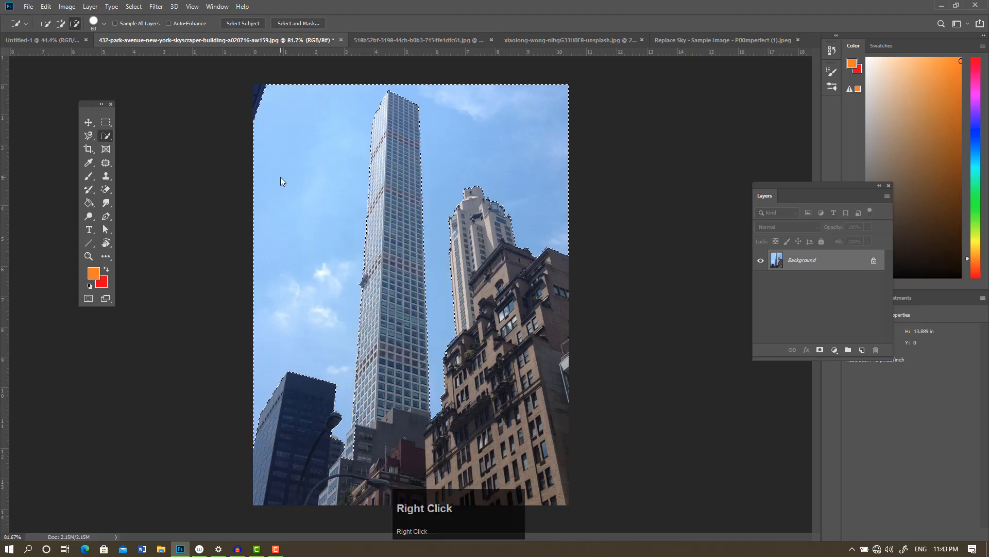
pyautogui.rightClick(281, 177)
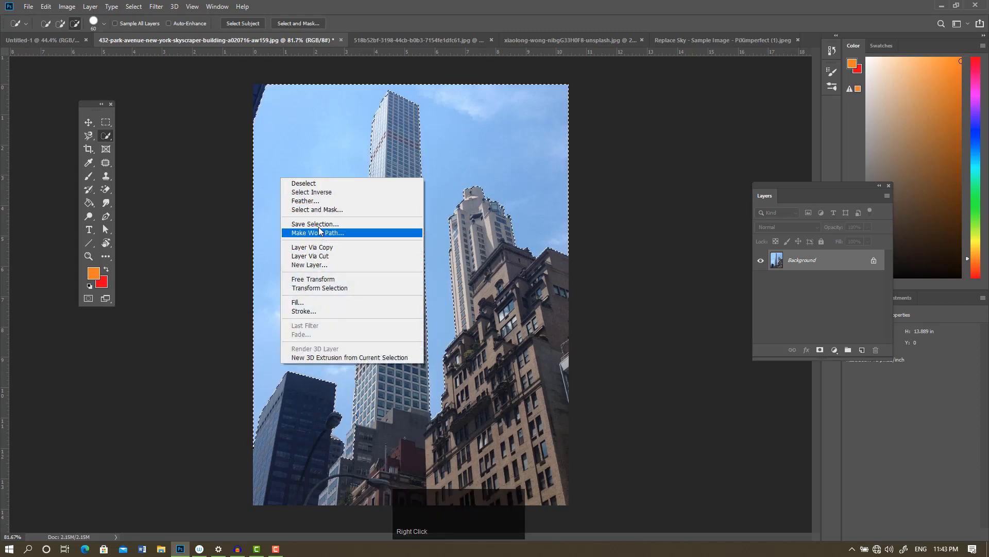
pyautogui.click(313, 193)
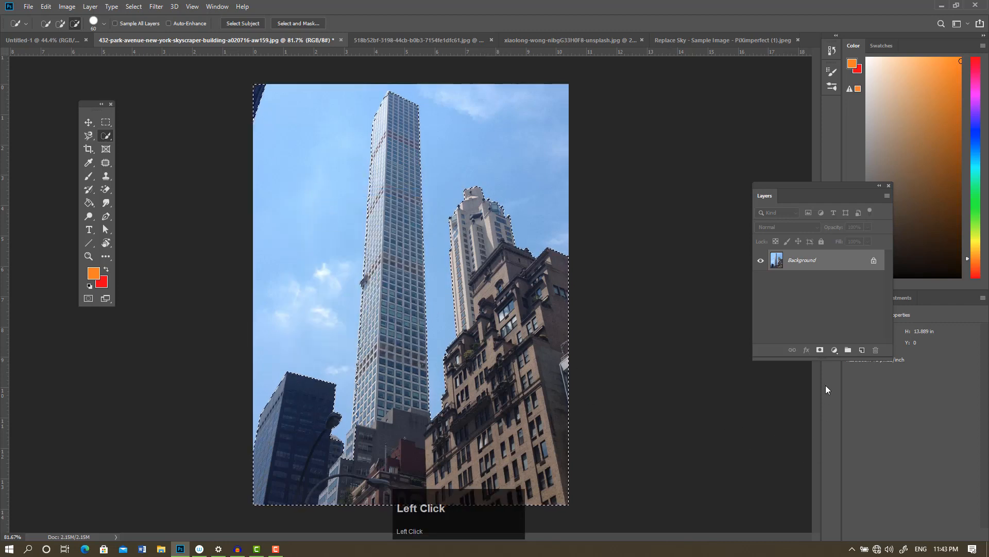
pyautogui.hotkey('ctrl', 'j')
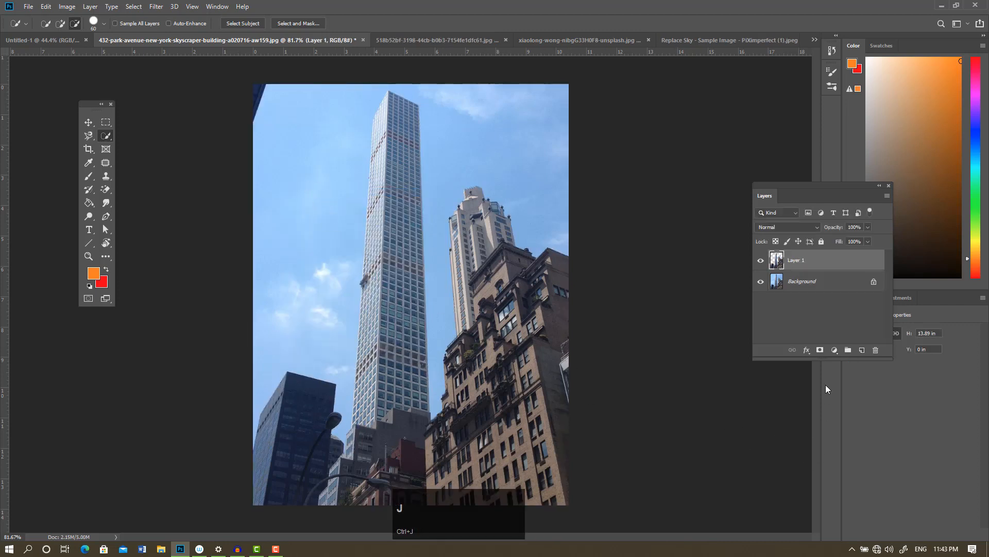
pyautogui.click(761, 283)
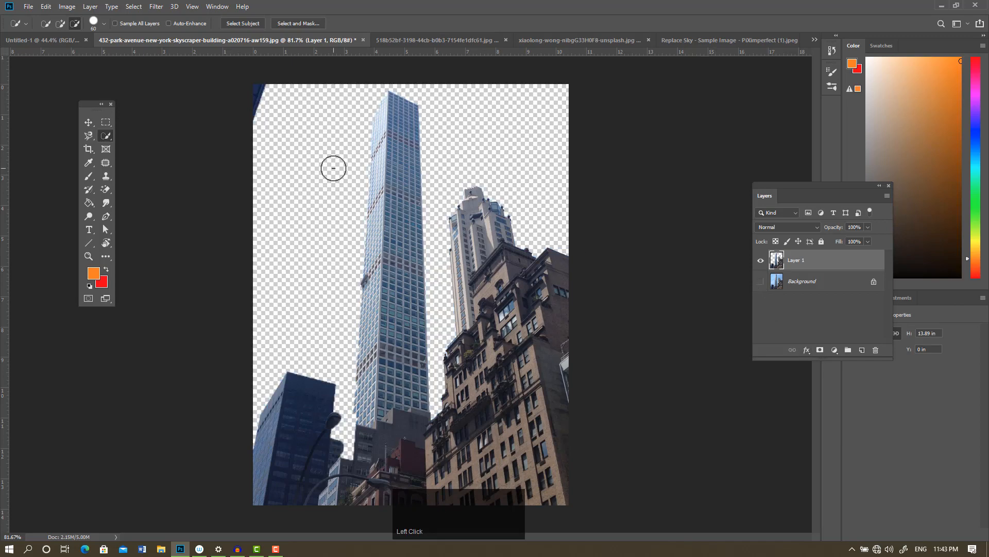
pyautogui.click(697, 41)
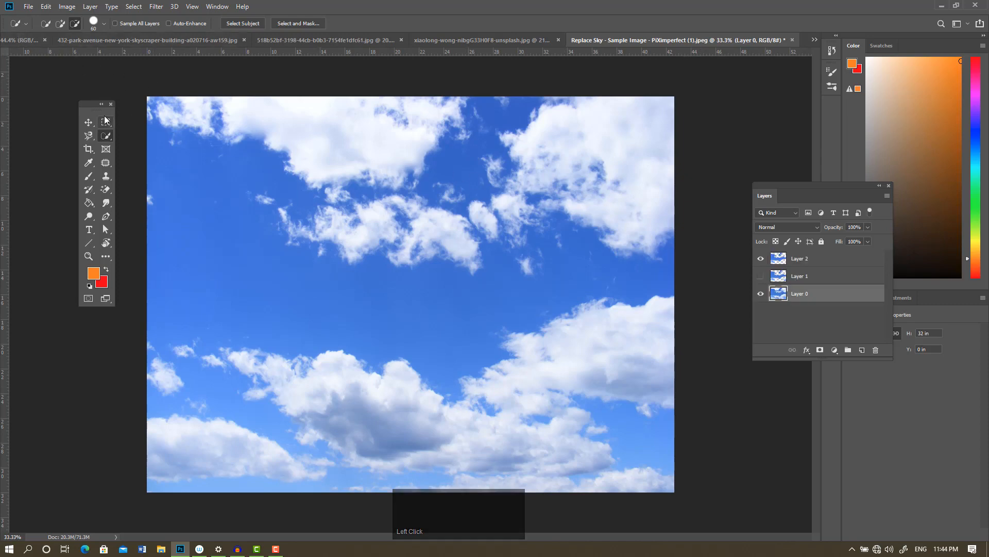
pyautogui.click(88, 122)
pyautogui.moveTo(530, 263); pyautogui.dragTo(428, 178)
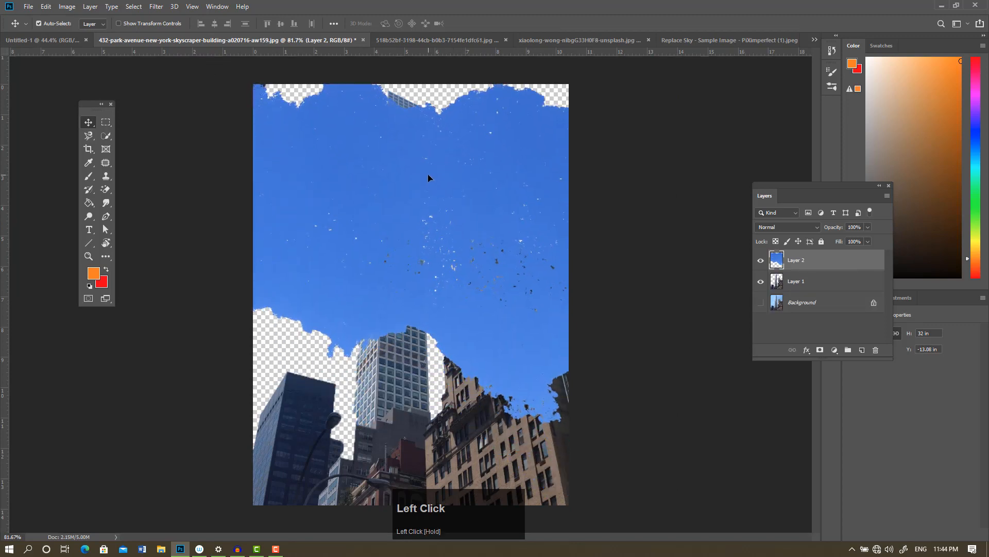
pyautogui.press('Delete')
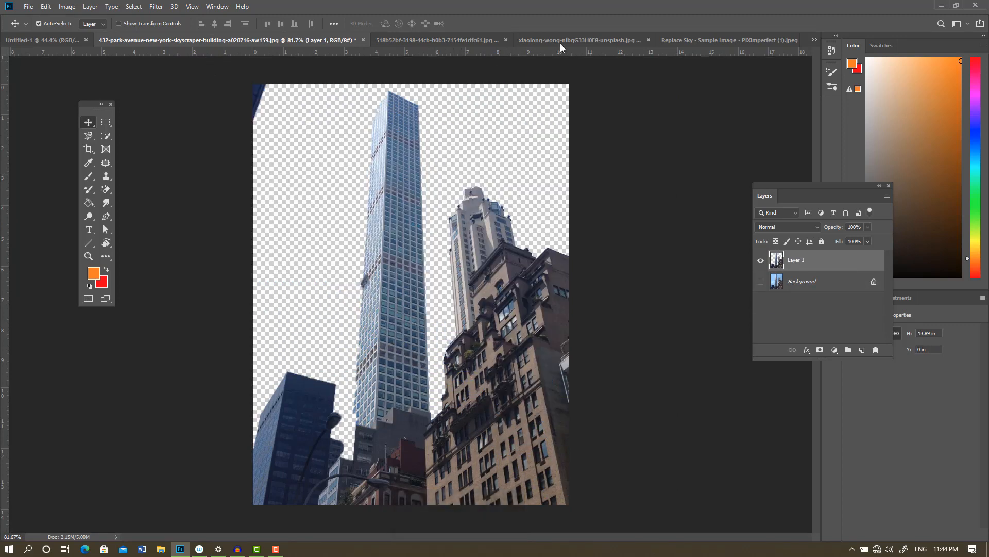
# - Switch to the Replace Sky sample image and delete its Layer 2
pyautogui.click(698, 44)
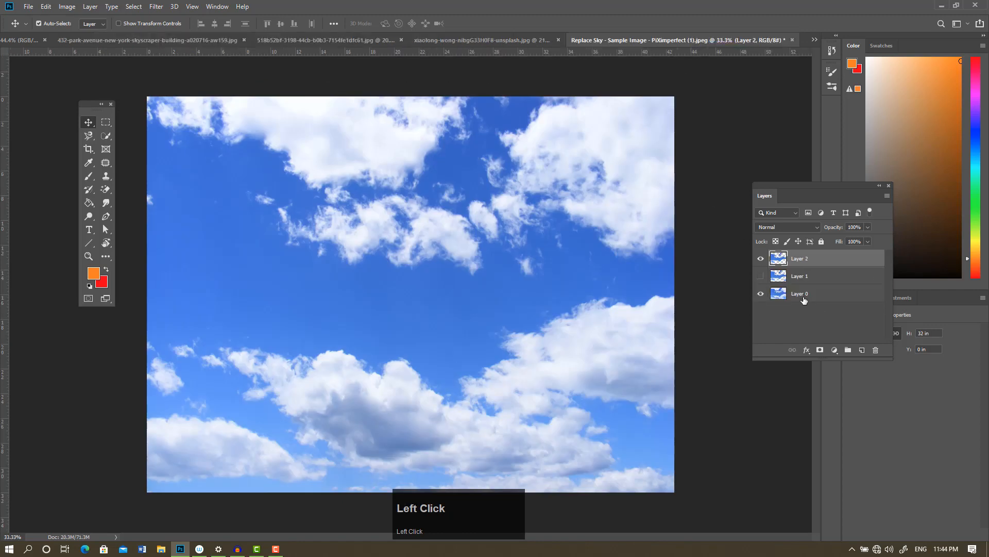
pyautogui.click(799, 296)
pyautogui.moveTo(602, 269); pyautogui.dragTo(817, 389)
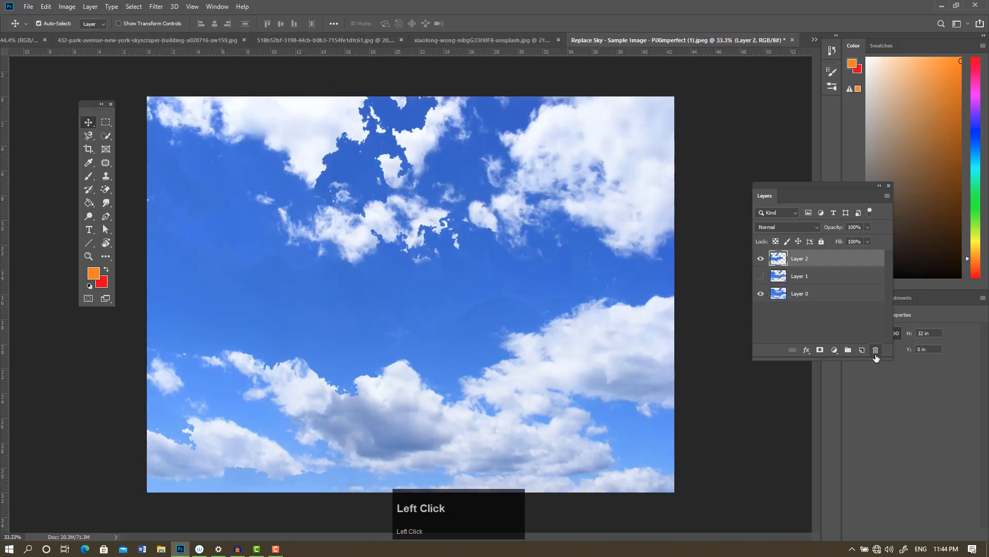
pyautogui.click(876, 355)
# - Bring the sample image's Layer 0 sky into the skyscraper document and place it beneath the buildings layer
pyautogui.click(803, 281)
pyautogui.moveTo(550, 278); pyautogui.dragTo(407, 216)
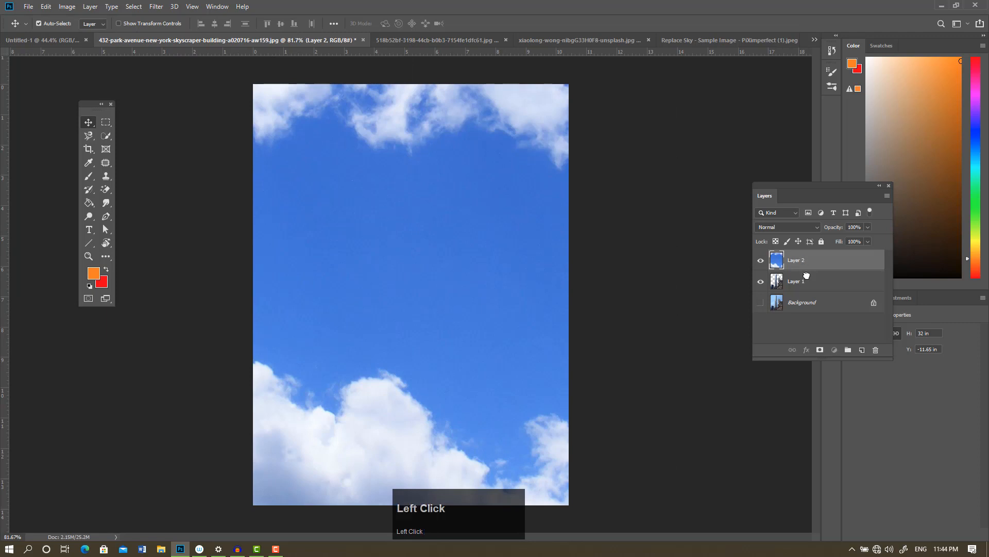
pyautogui.moveTo(806, 276); pyautogui.dragTo(811, 290)
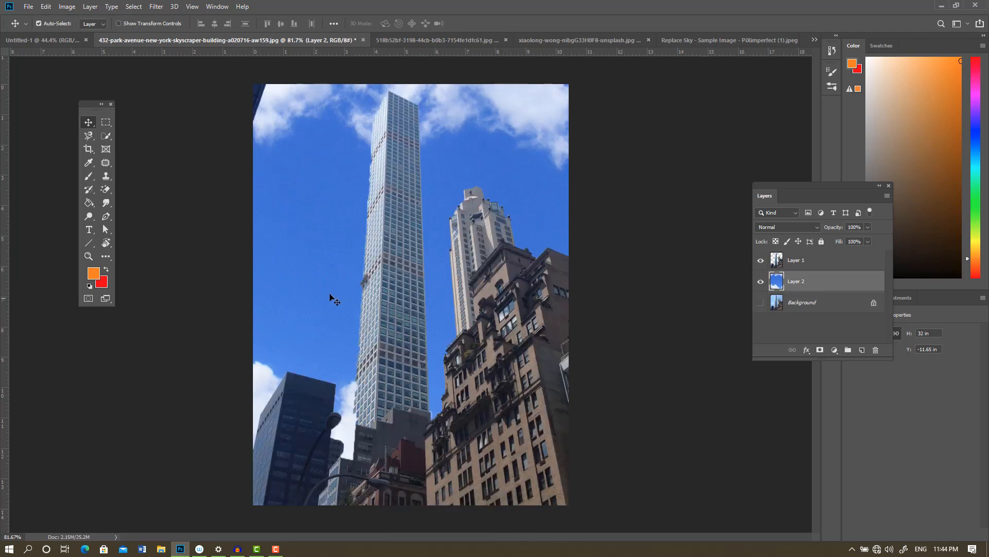
# - Activate the Quick Selection tool and collapse the floating Layers panel to an icon
pyautogui.rightClick(106, 136)
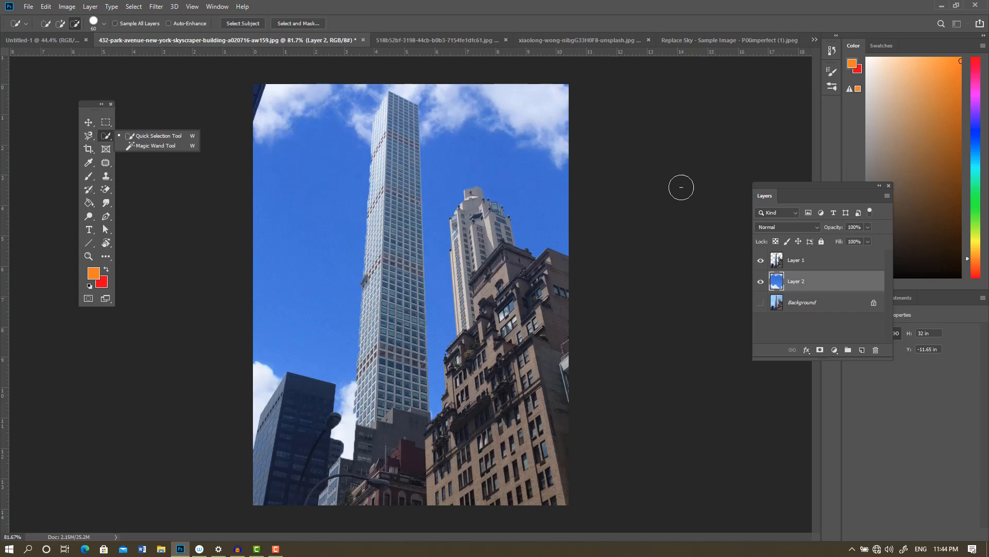
pyautogui.click(874, 188)
pyautogui.click(879, 186)
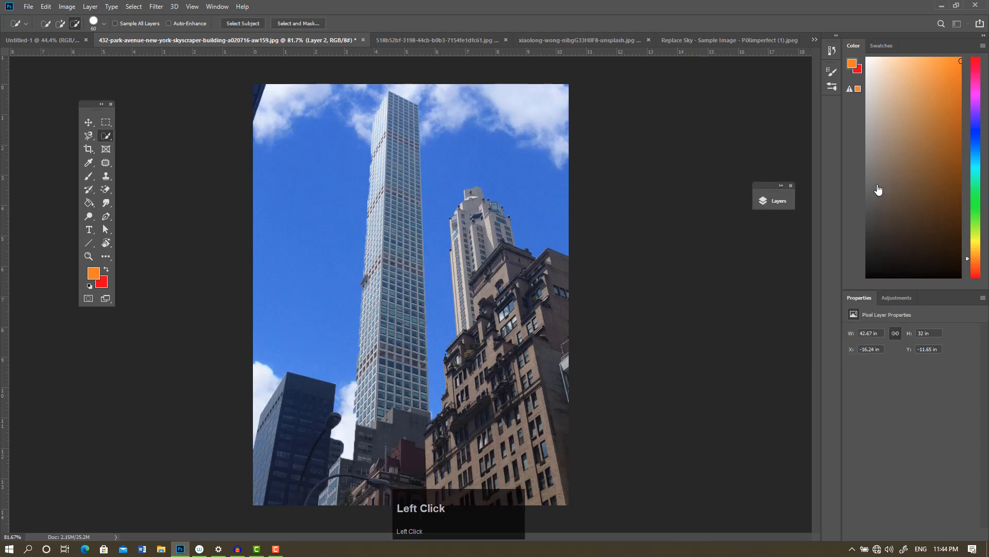